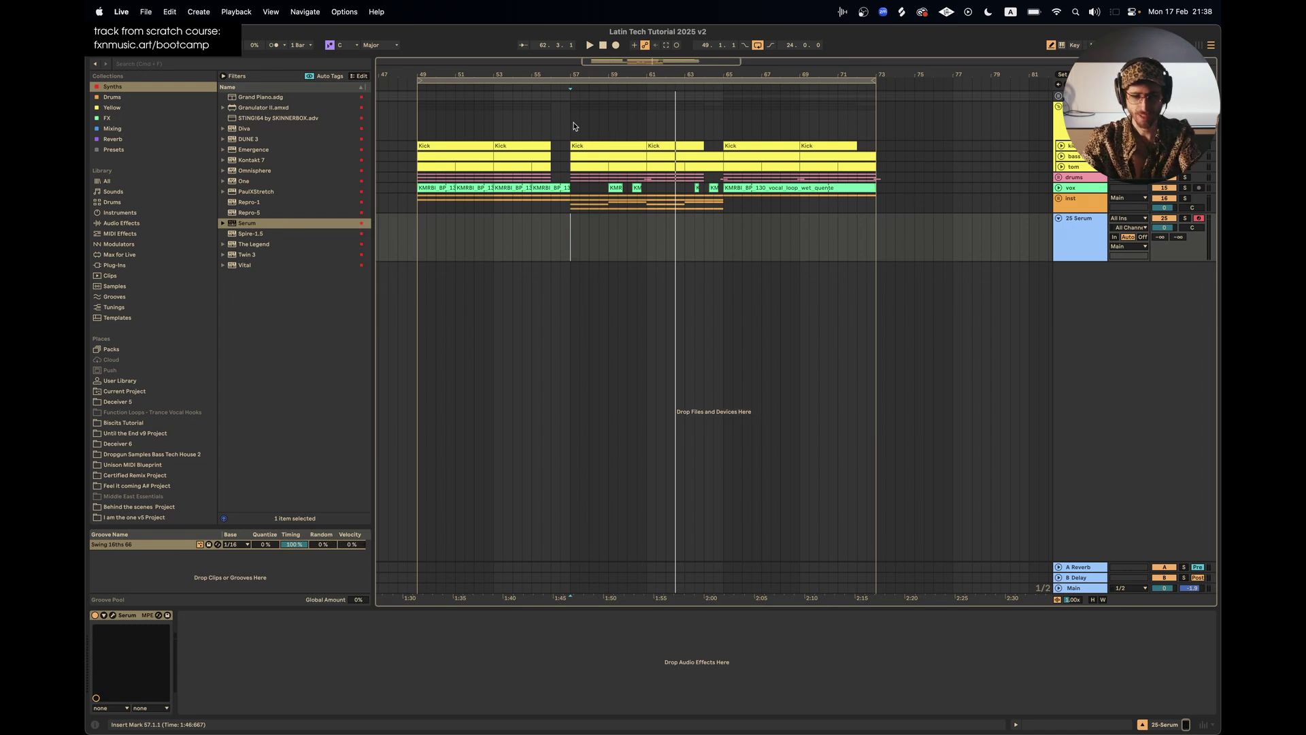
Solo the low-end tracks and unfold the bass 1 and tom tracks in the arrangement
scroll(574, 125, up, 3)
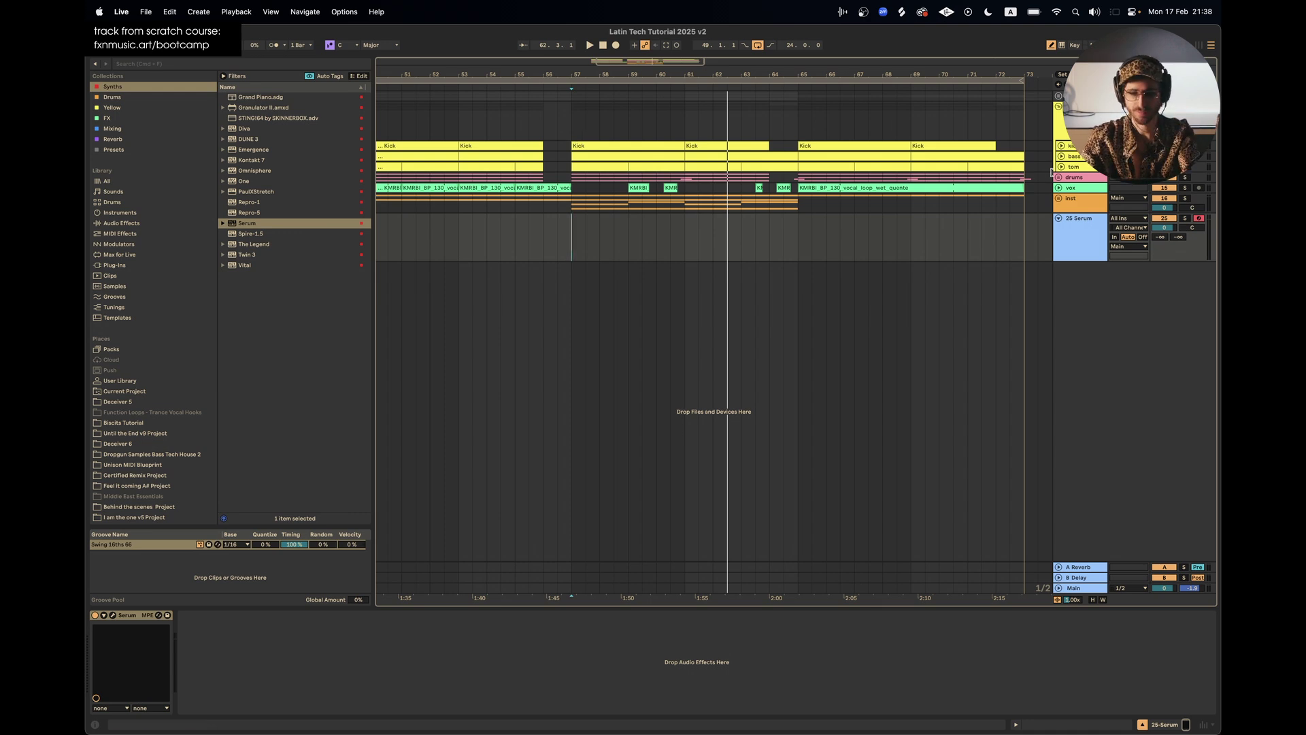
click(1185, 147)
click(1073, 155)
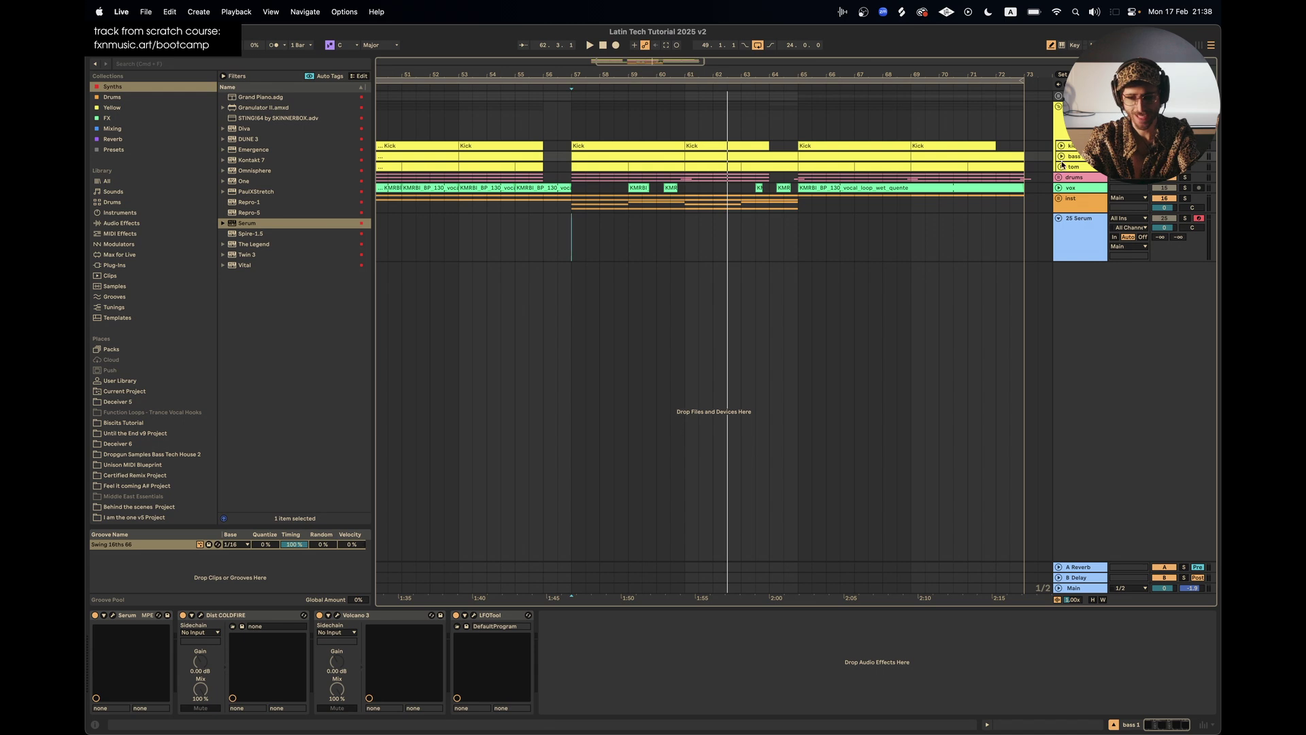
click(1060, 156)
click(1061, 205)
key(plus)
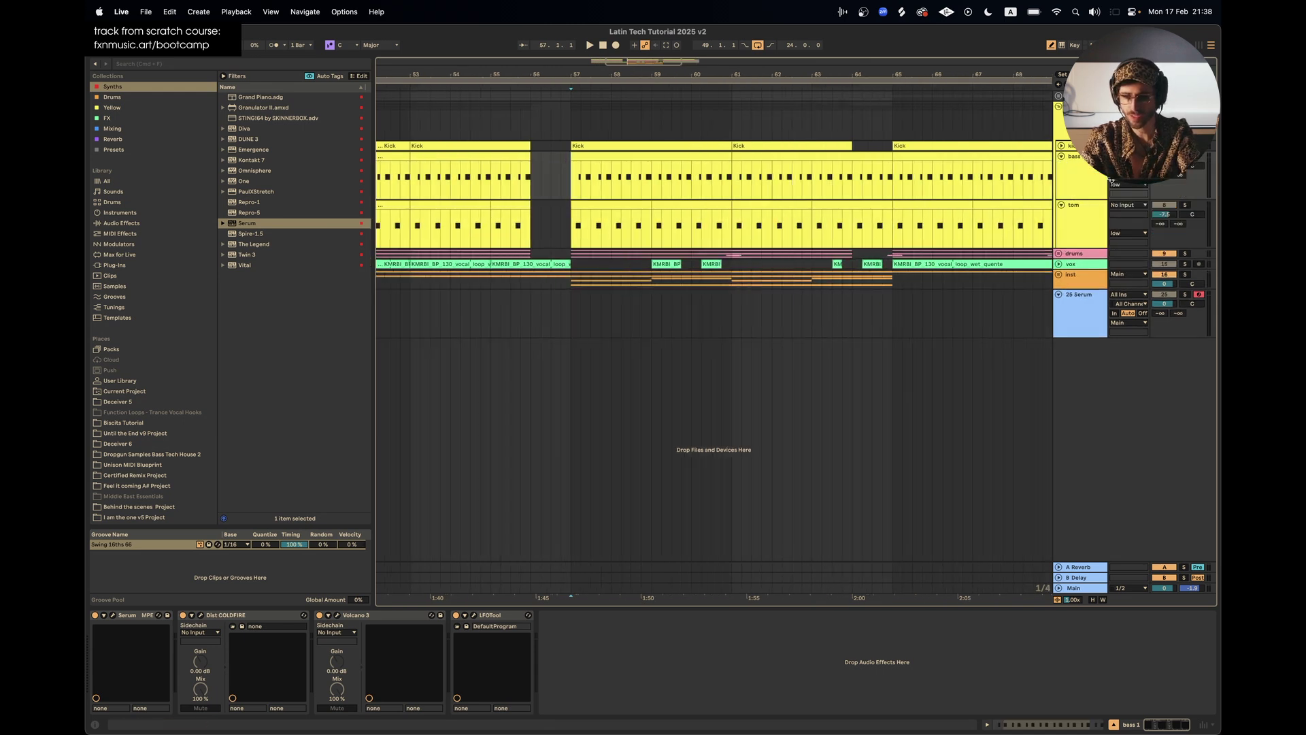
Deactivate the Dist COLDFIRE and Volcano 3 effects on bass 1 and play the drop from bar 57
click(271, 627)
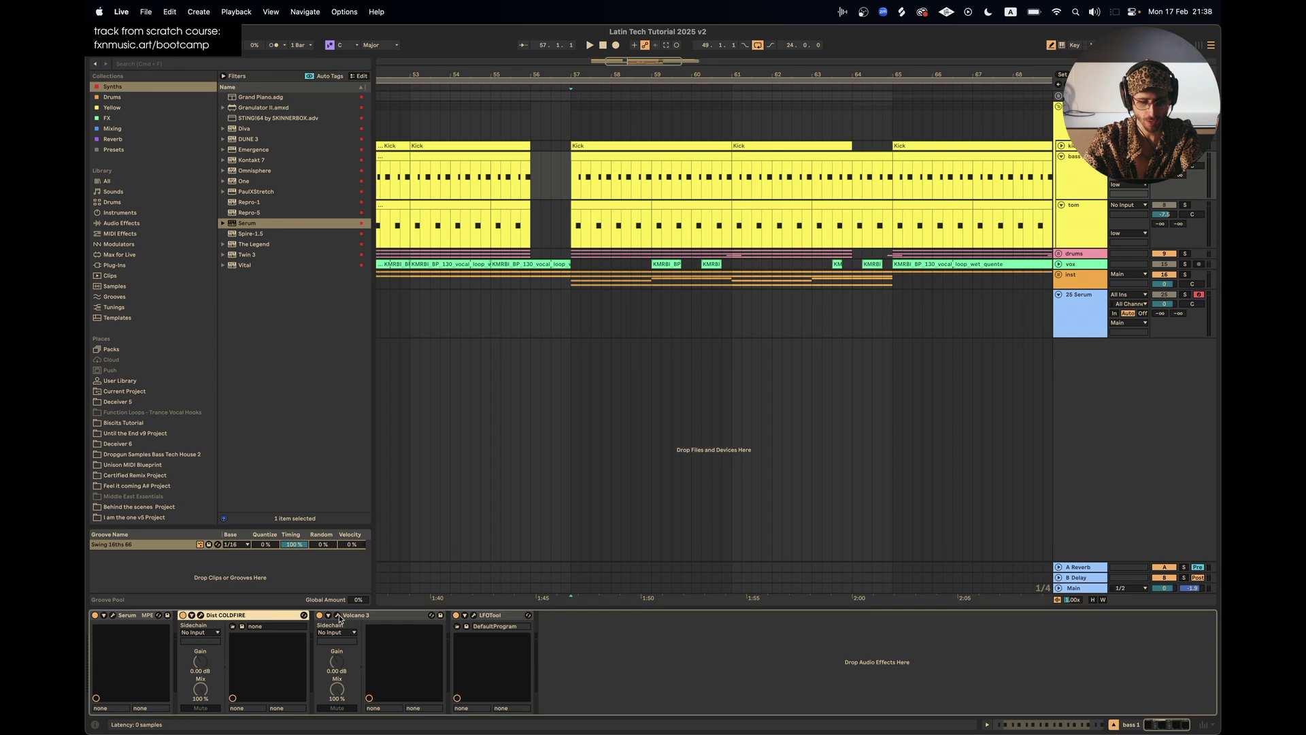
click(323, 617)
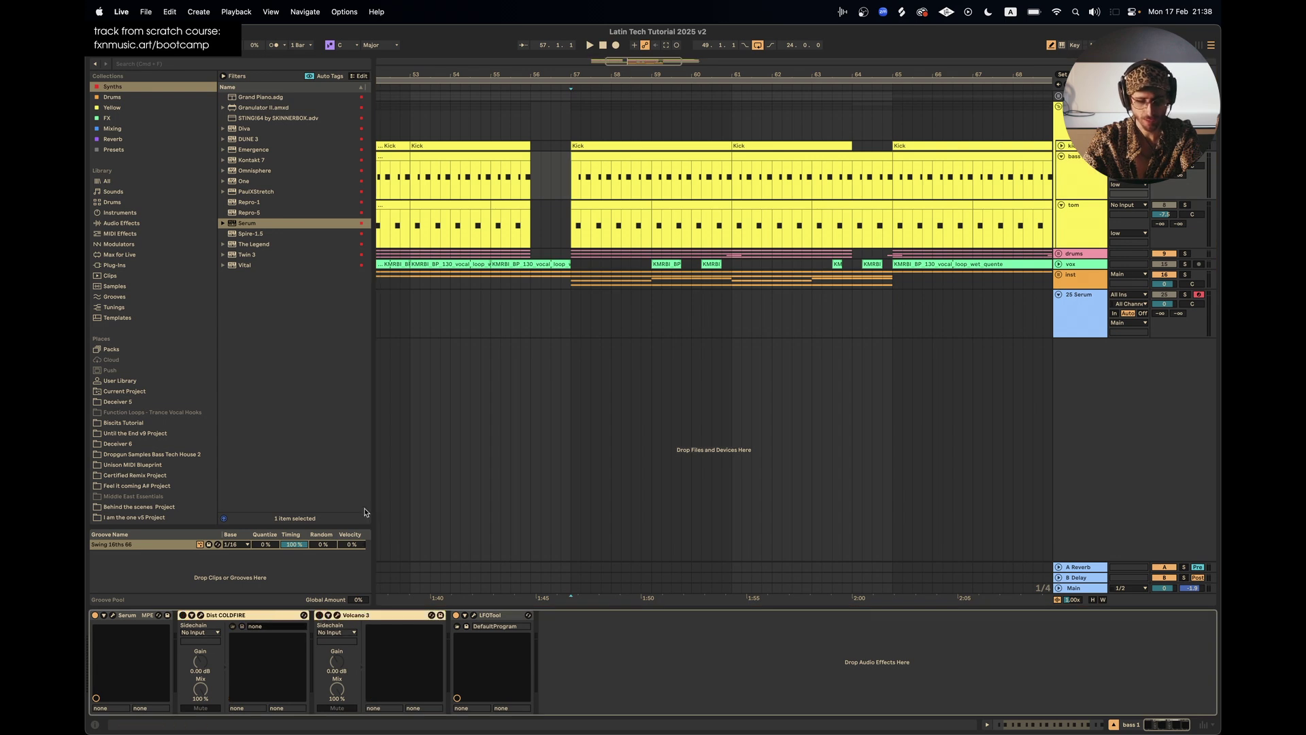
click(572, 196)
key(space)
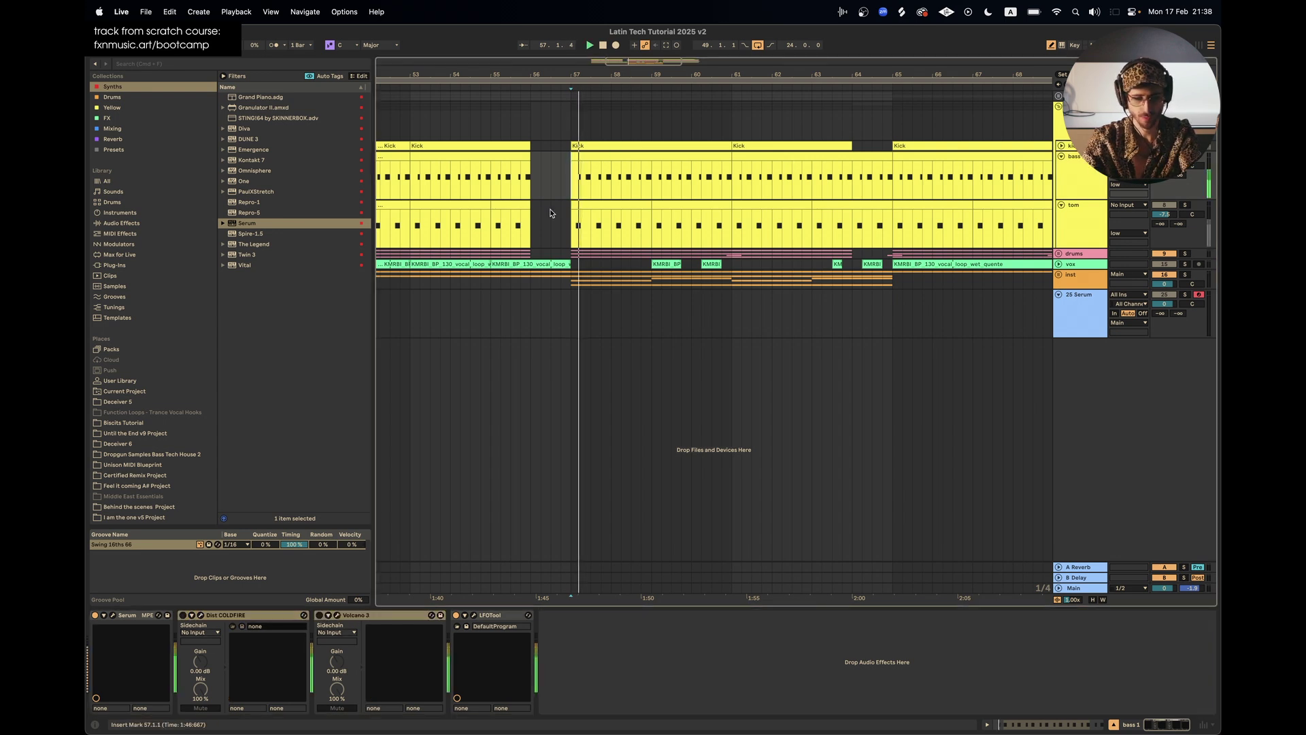
Open the Serum instrument on bass 1 and listen to the bass with the synth in view
click(113, 615)
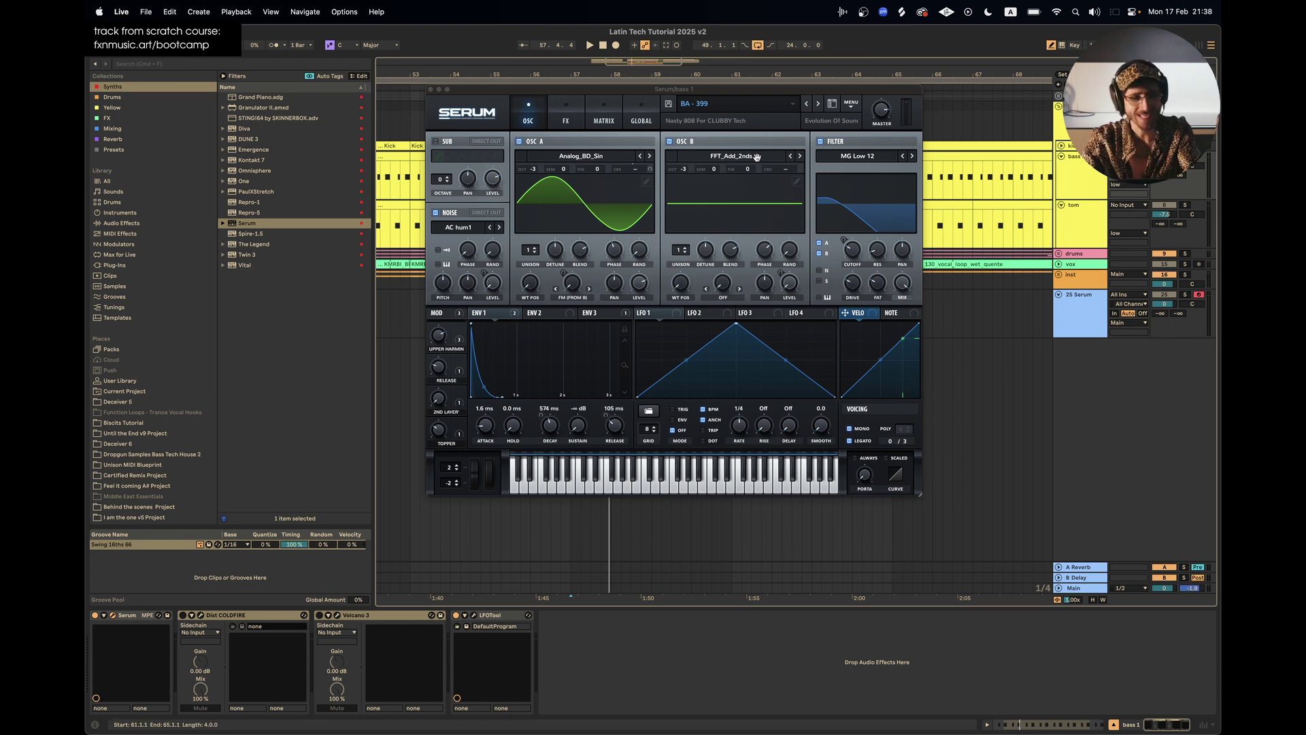
click(1088, 223)
key(space)
click(1090, 178)
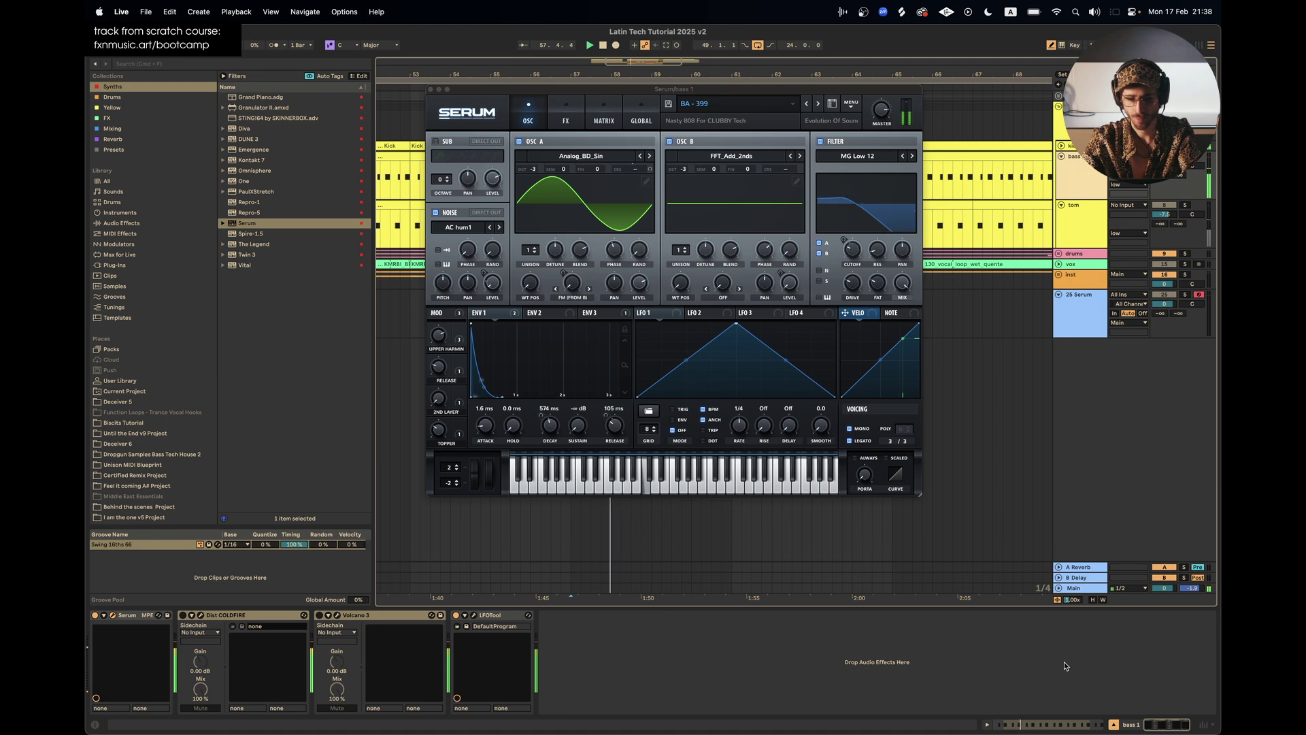
Open Realphones on the Main track, set its environment to Music Studio I with Far monitoring, and resume playback
click(1080, 589)
key(space)
click(820, 615)
click(838, 616)
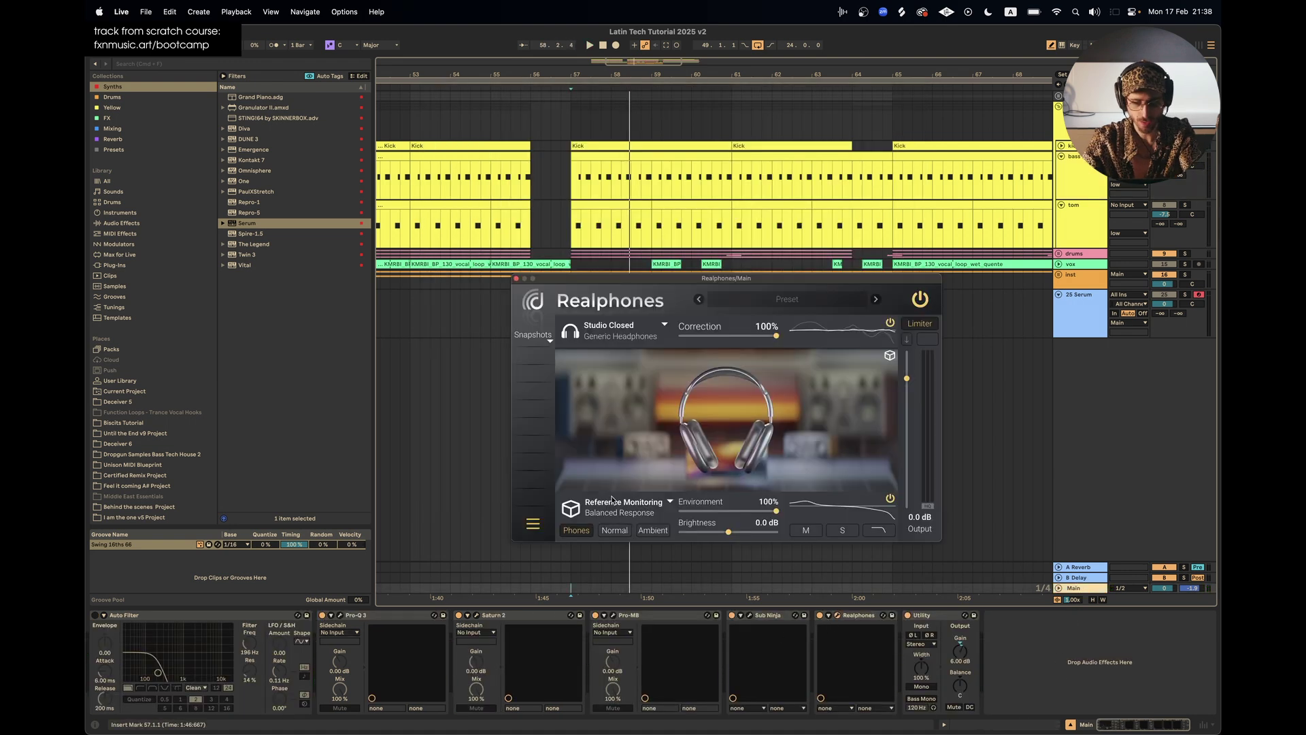
click(615, 505)
click(598, 389)
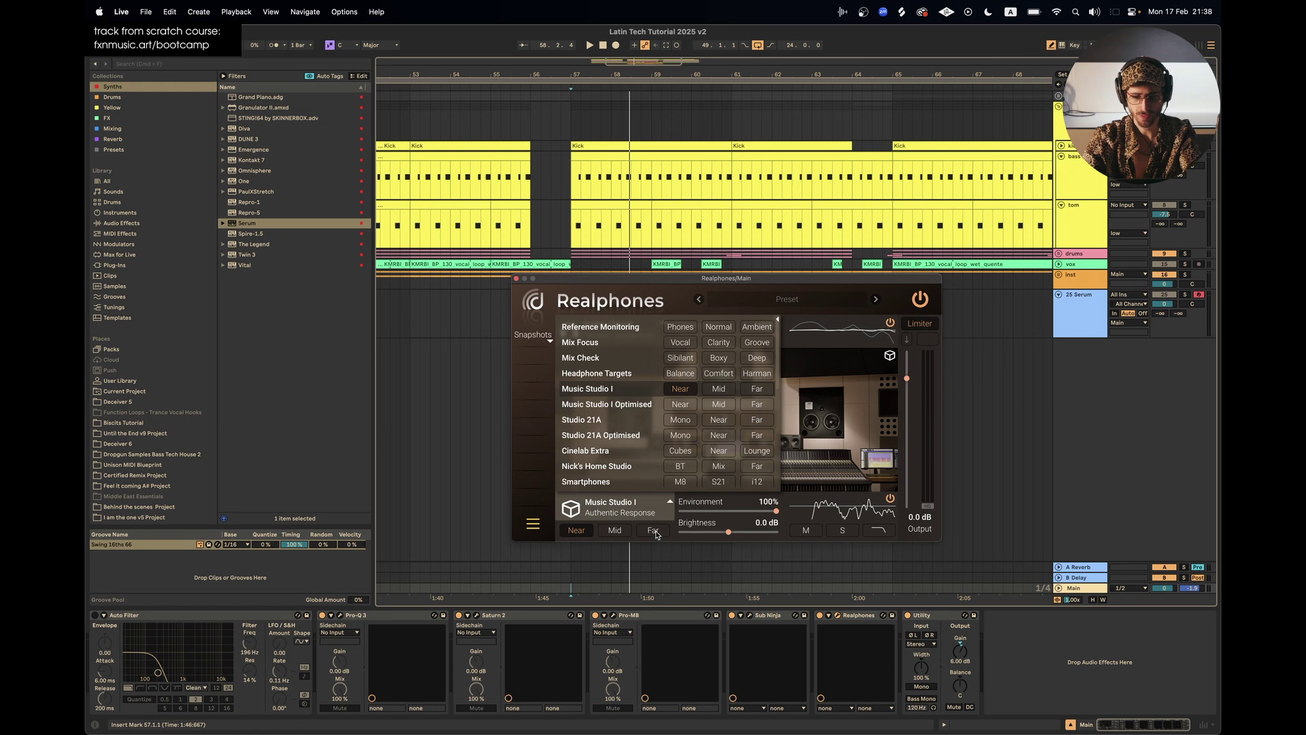
click(655, 532)
key(space)
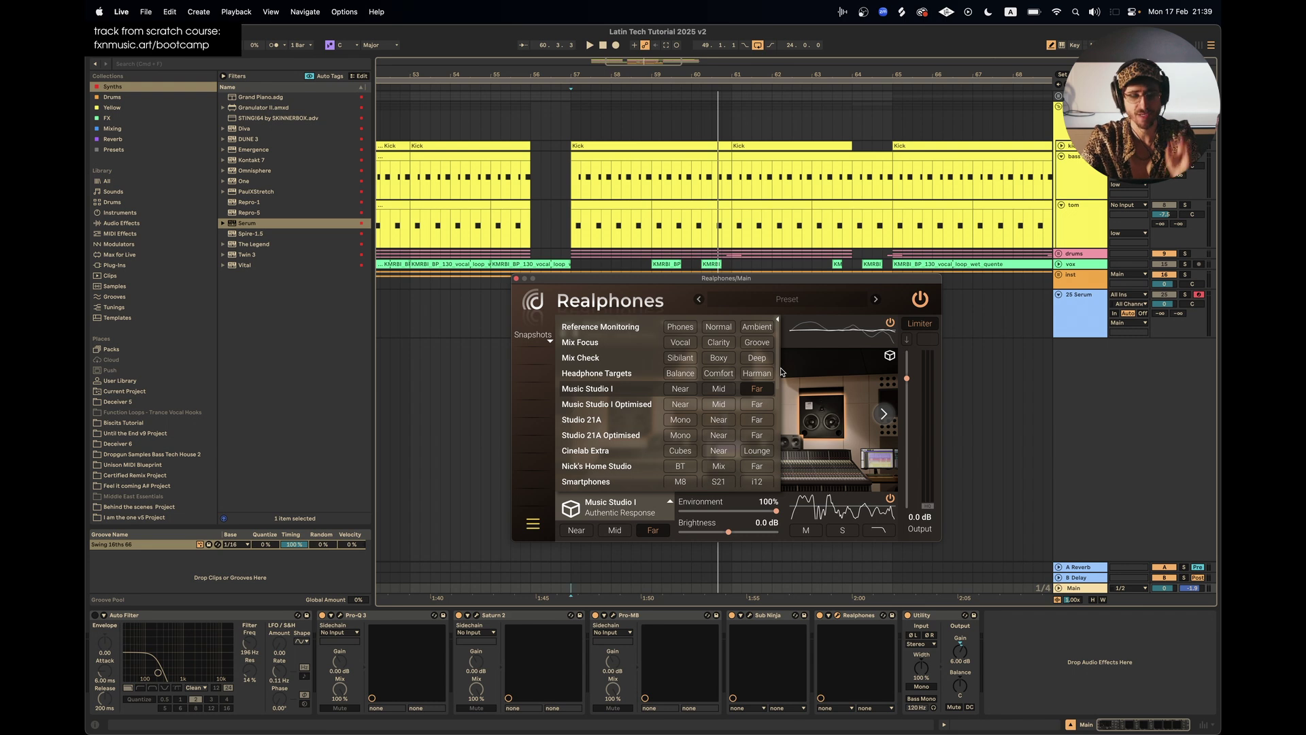
Examine the device chains of the bass 1 and tom tracks, then hide the device view
click(1084, 179)
click(663, 659)
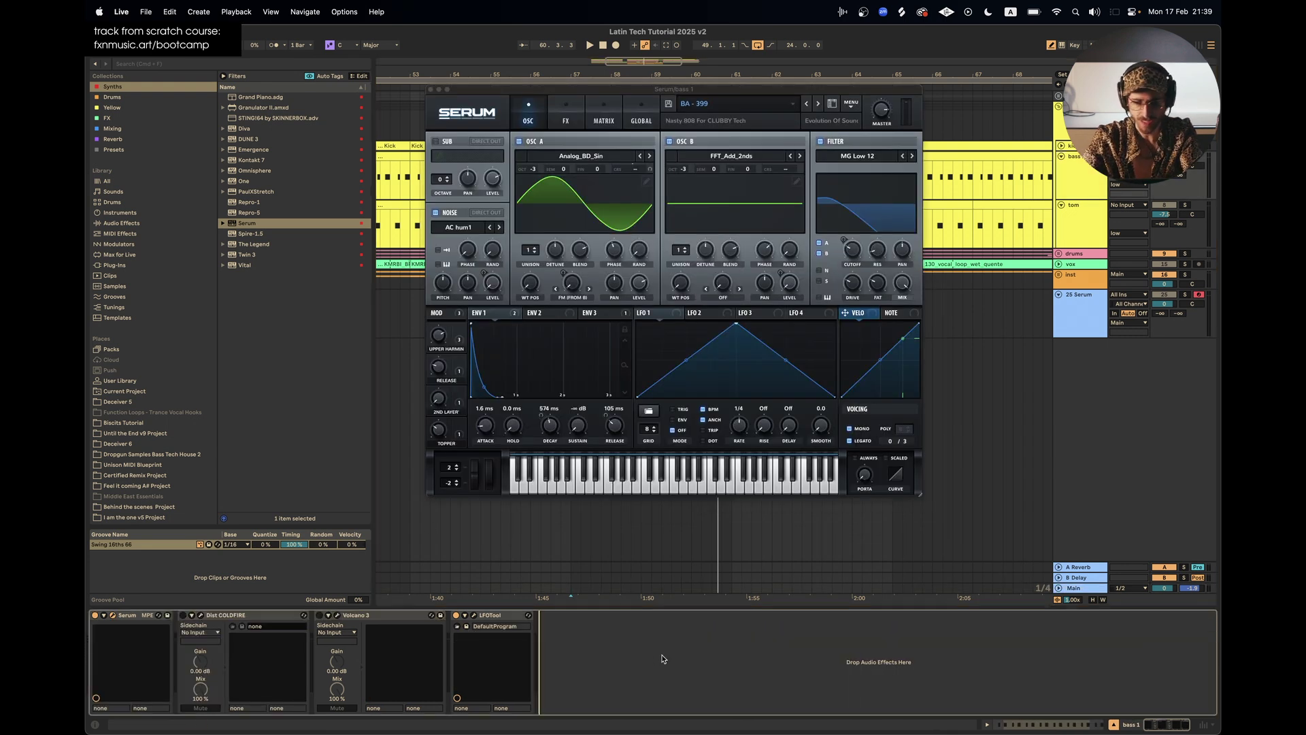
click(1100, 224)
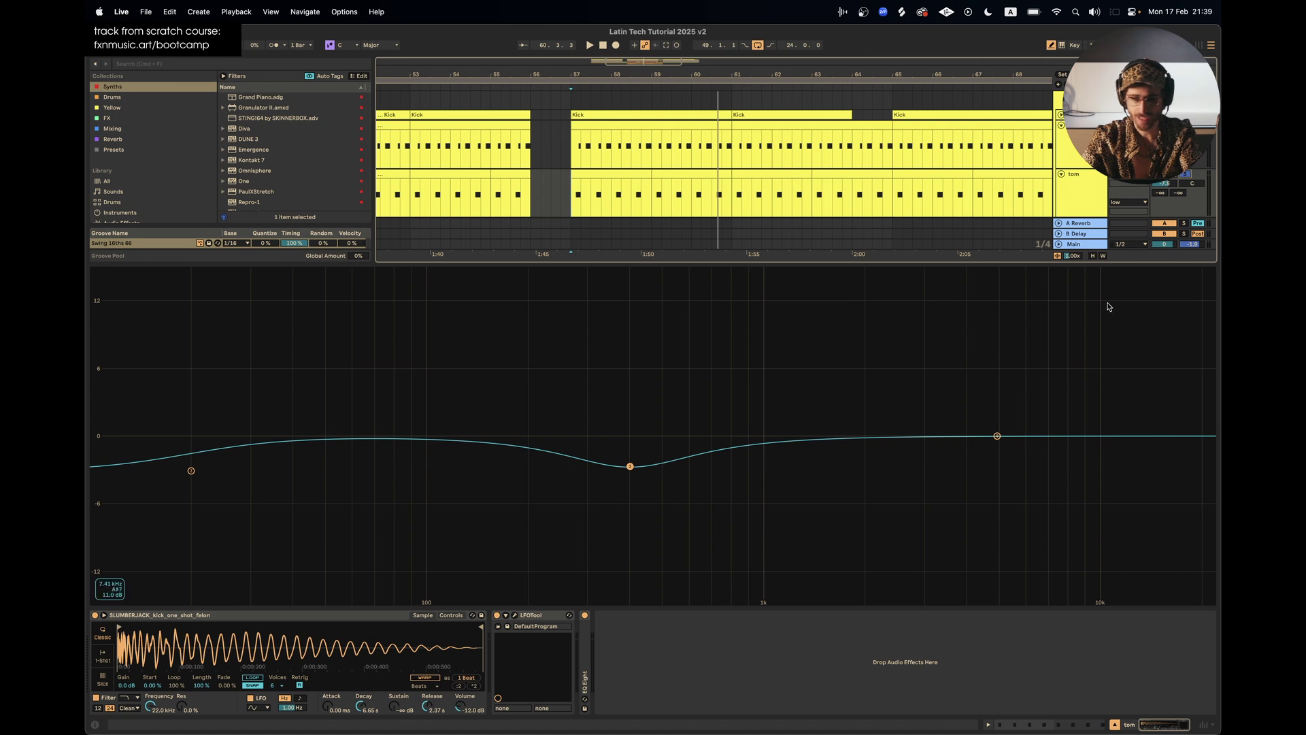
click(1116, 724)
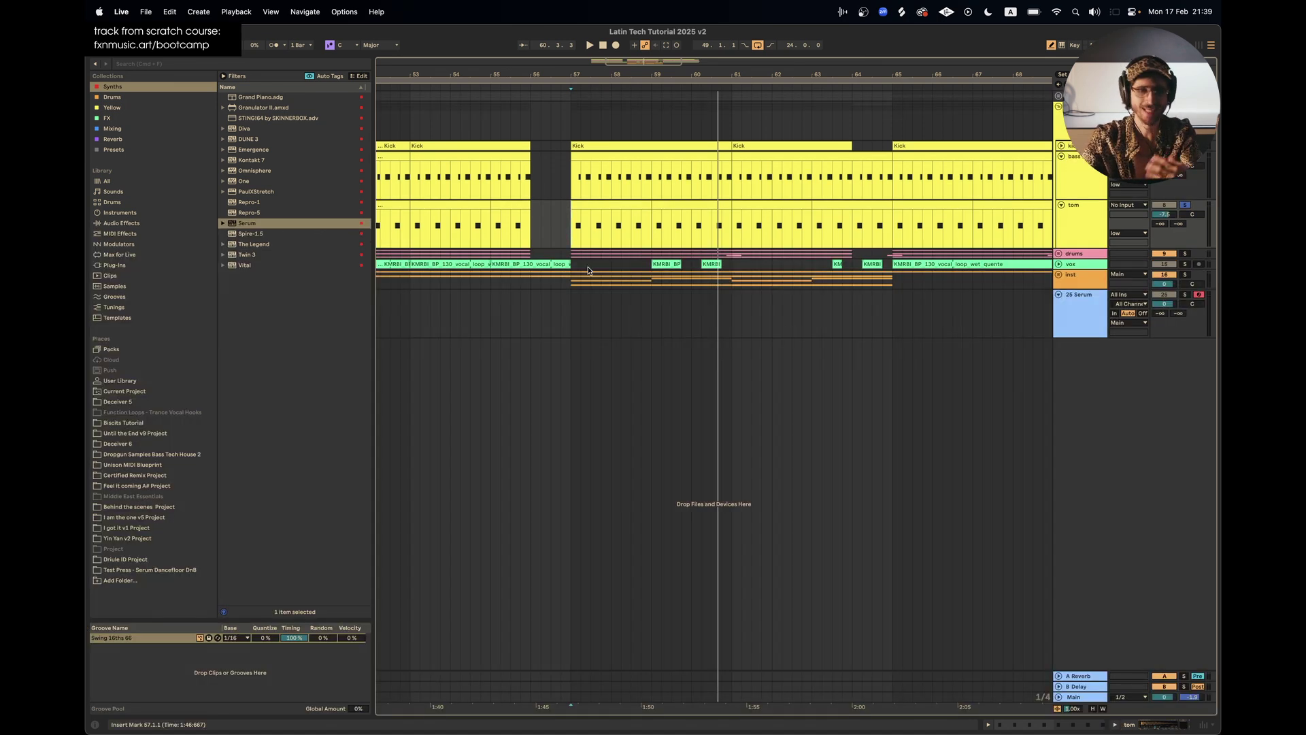
Play the soloed tom pattern from bar 57 and examine its note placement up close
key(space)
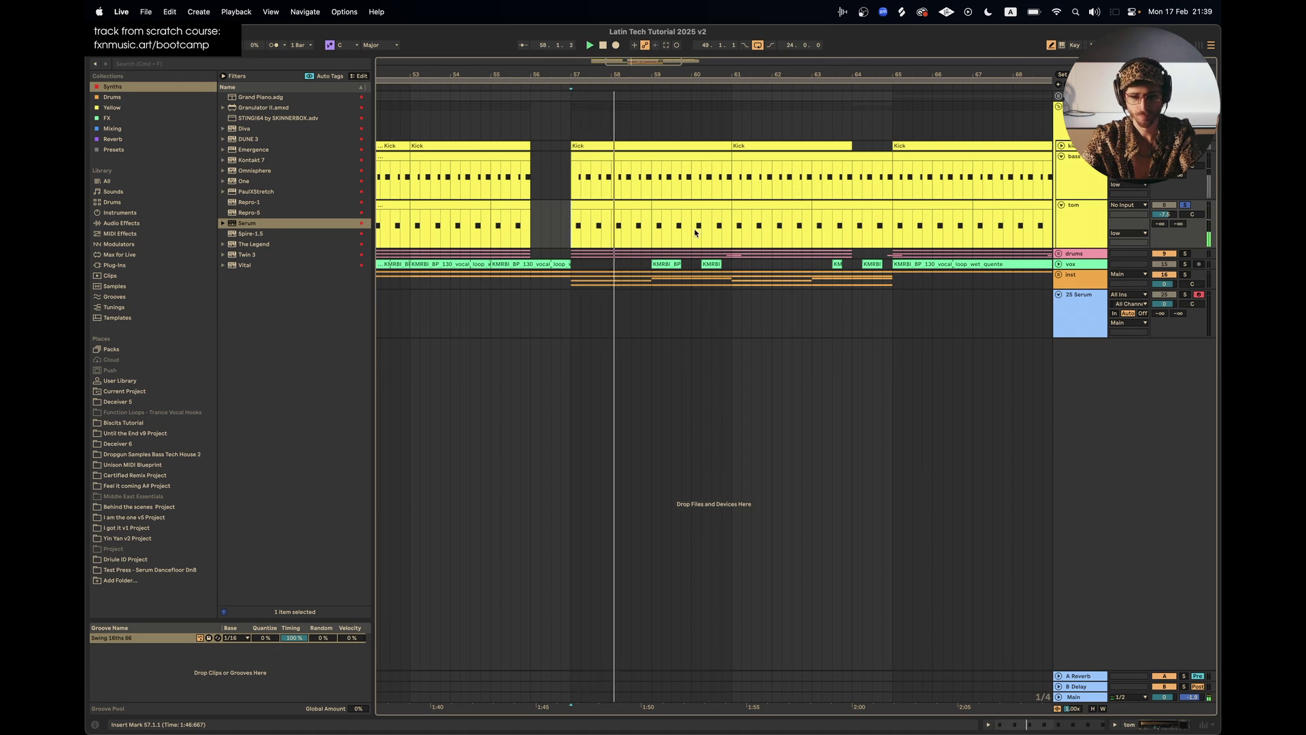
key(space)
scroll(602, 215, up, 1)
scroll(603, 215, up, 8)
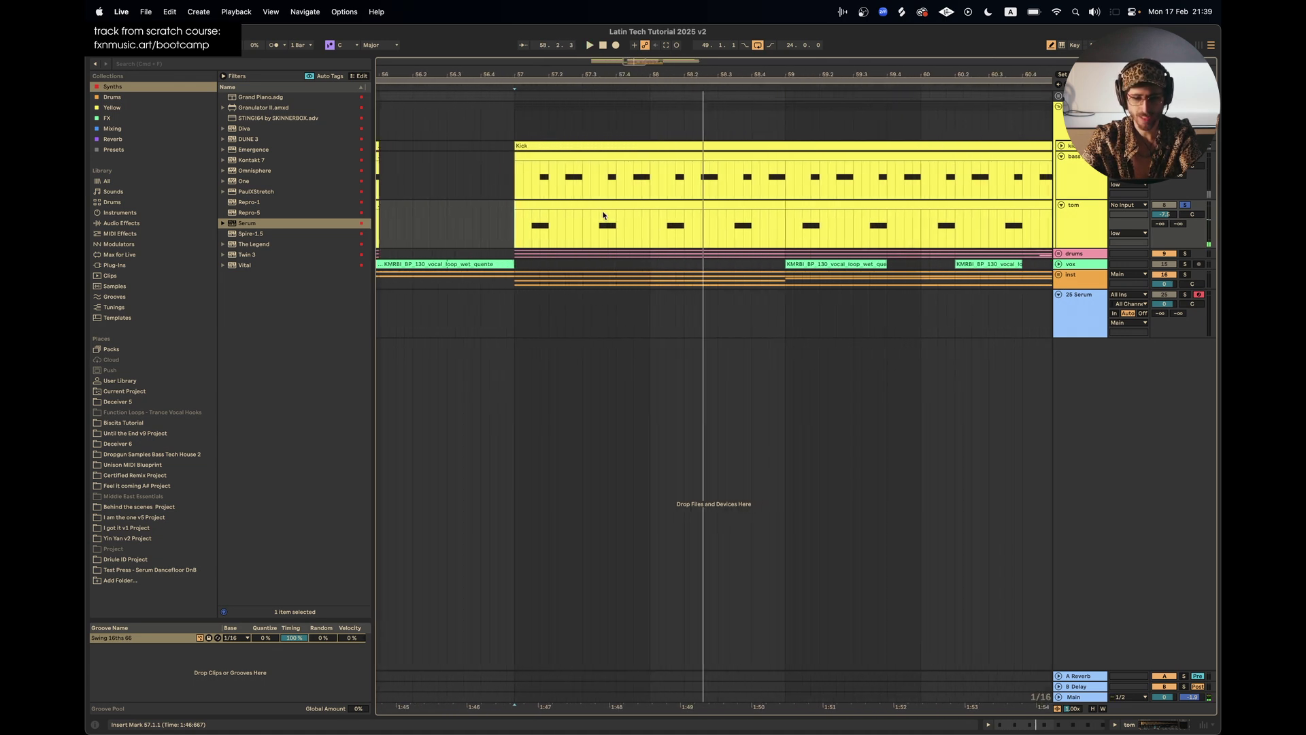
Close the Serum window and add bass 1 to the soloed low-end tracks
double_click(553, 157)
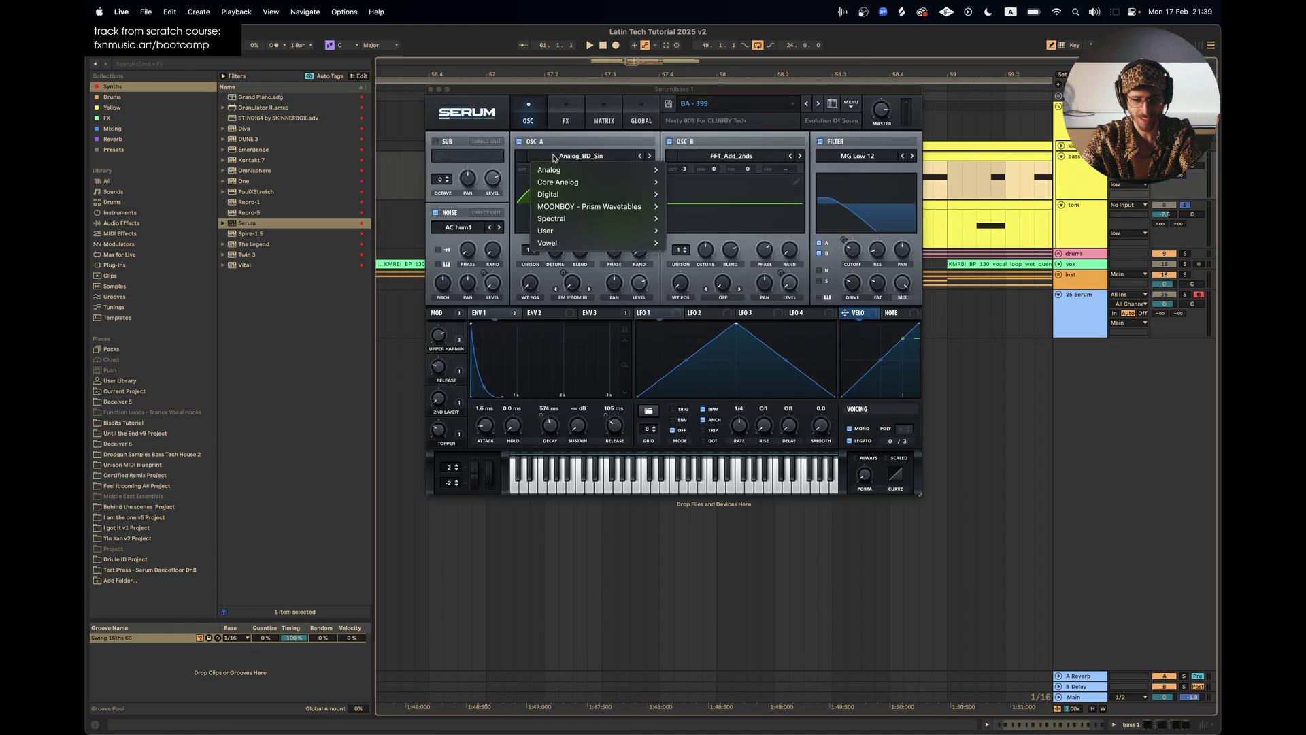
click(429, 90)
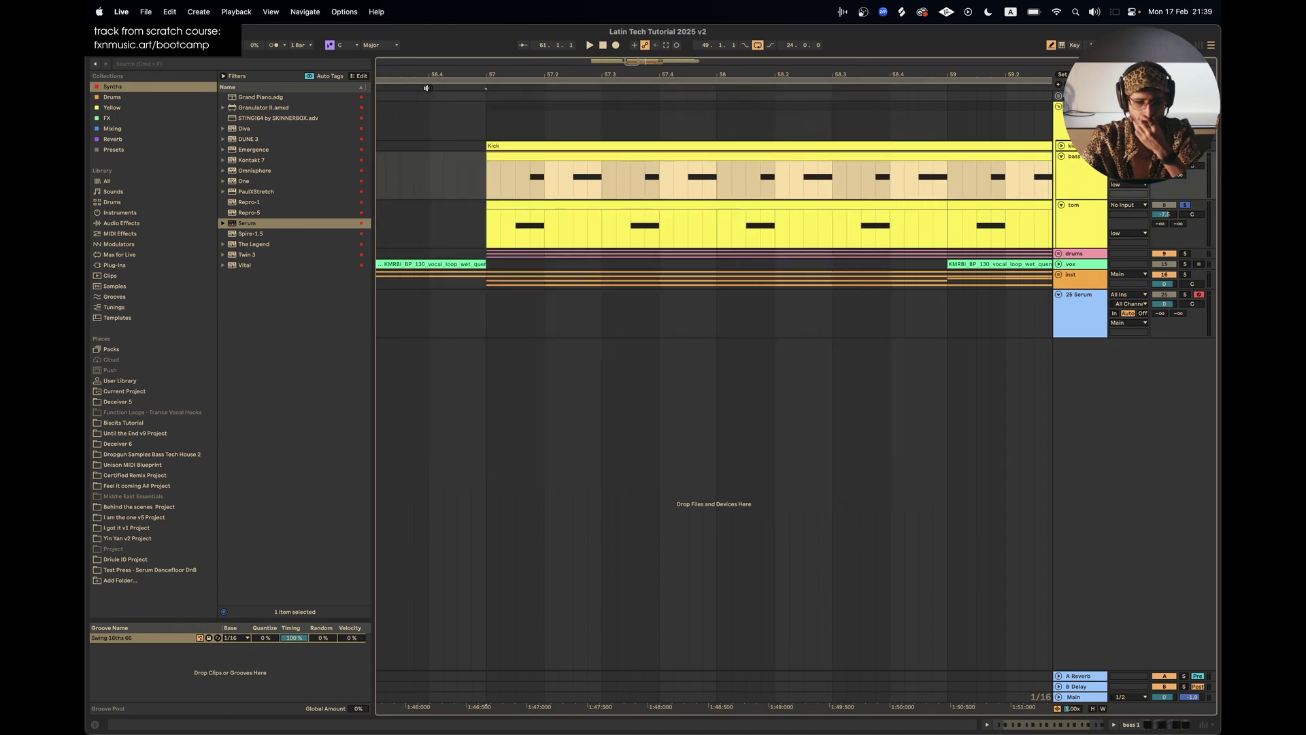
click(1087, 146)
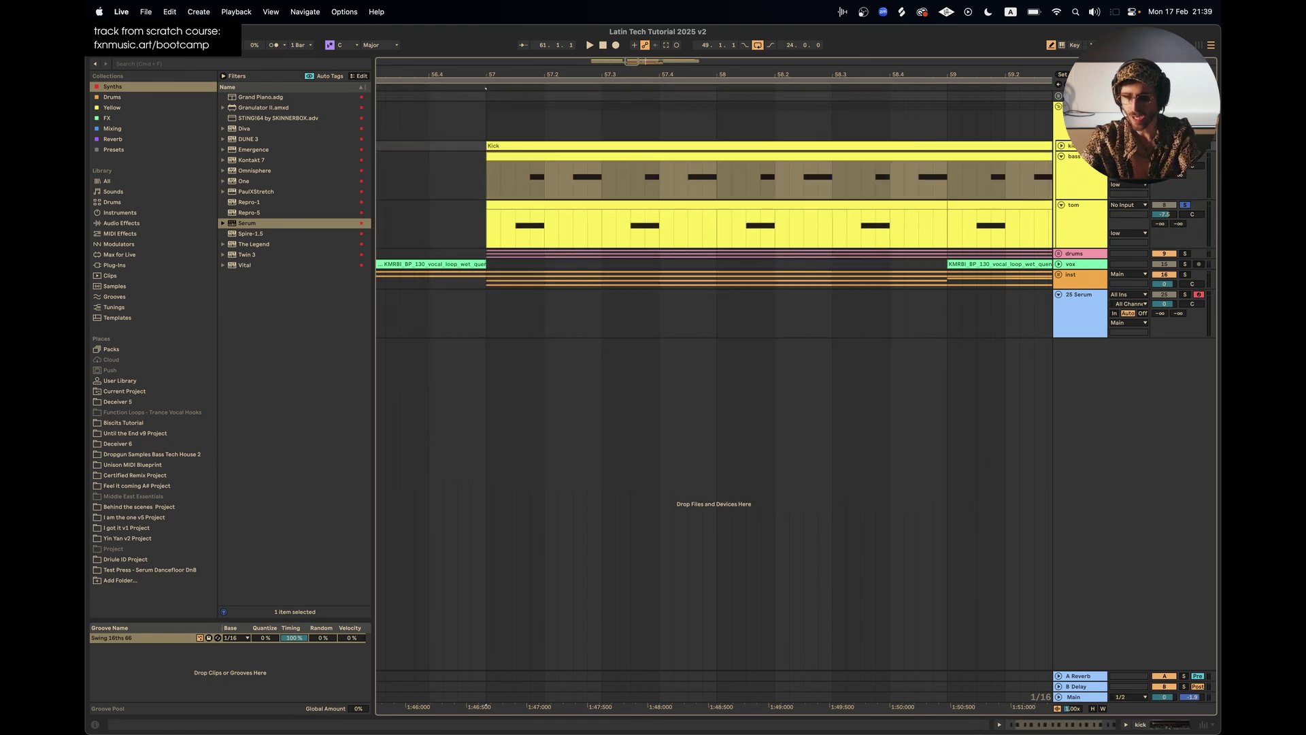
super+click(1185, 156)
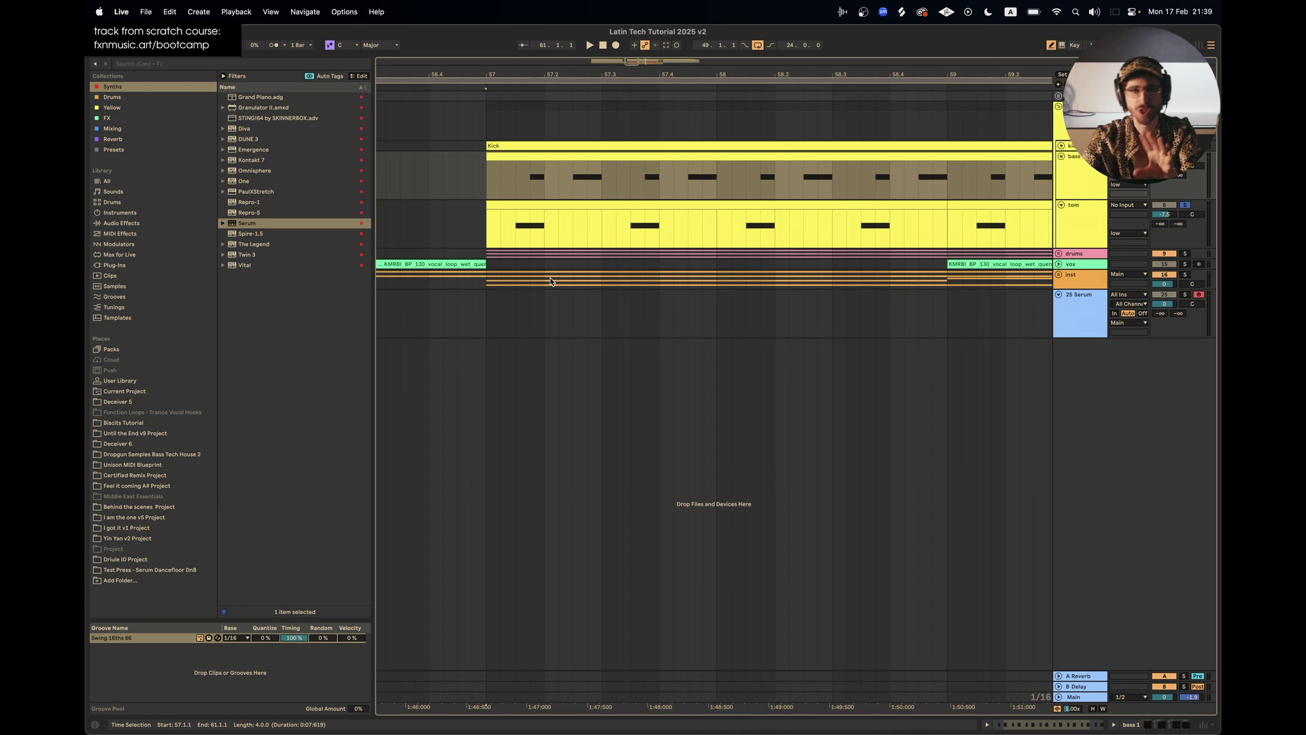
Play the bass line from bar 57 with the tom taken out of solo
click(496, 185)
key(minus)
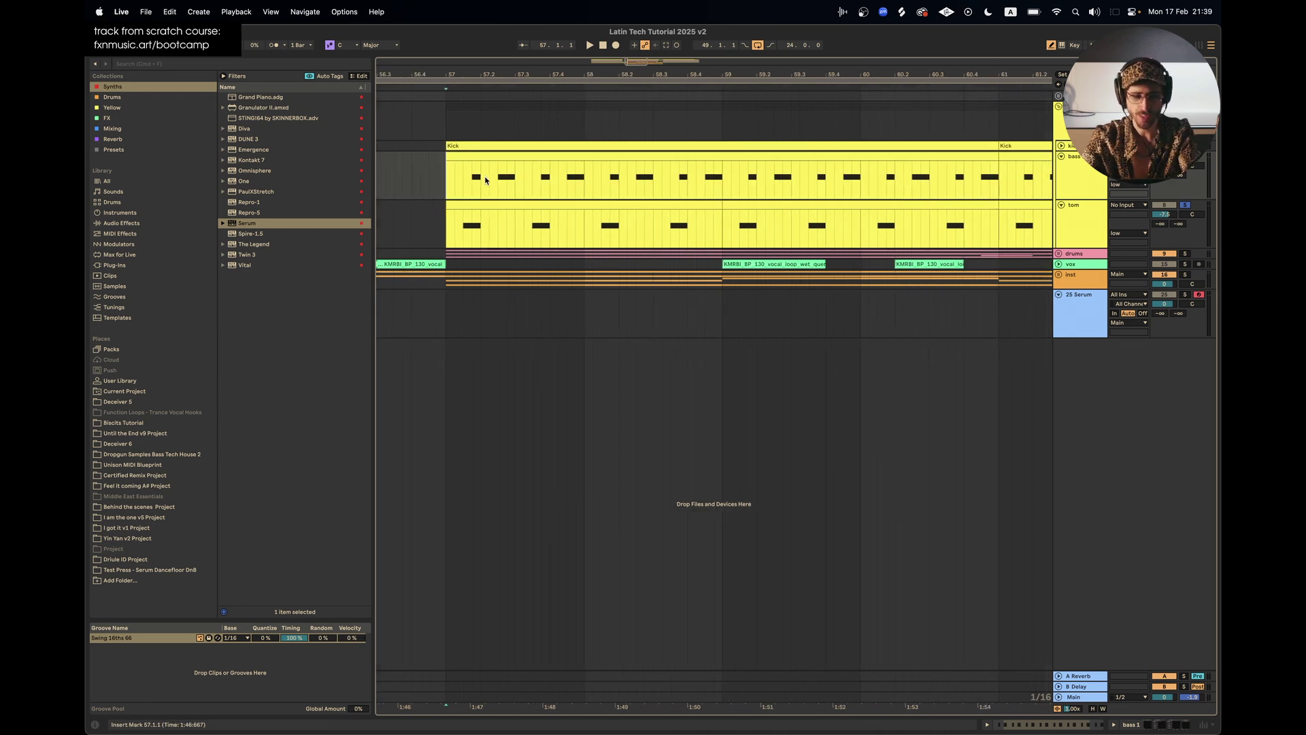
key(space)
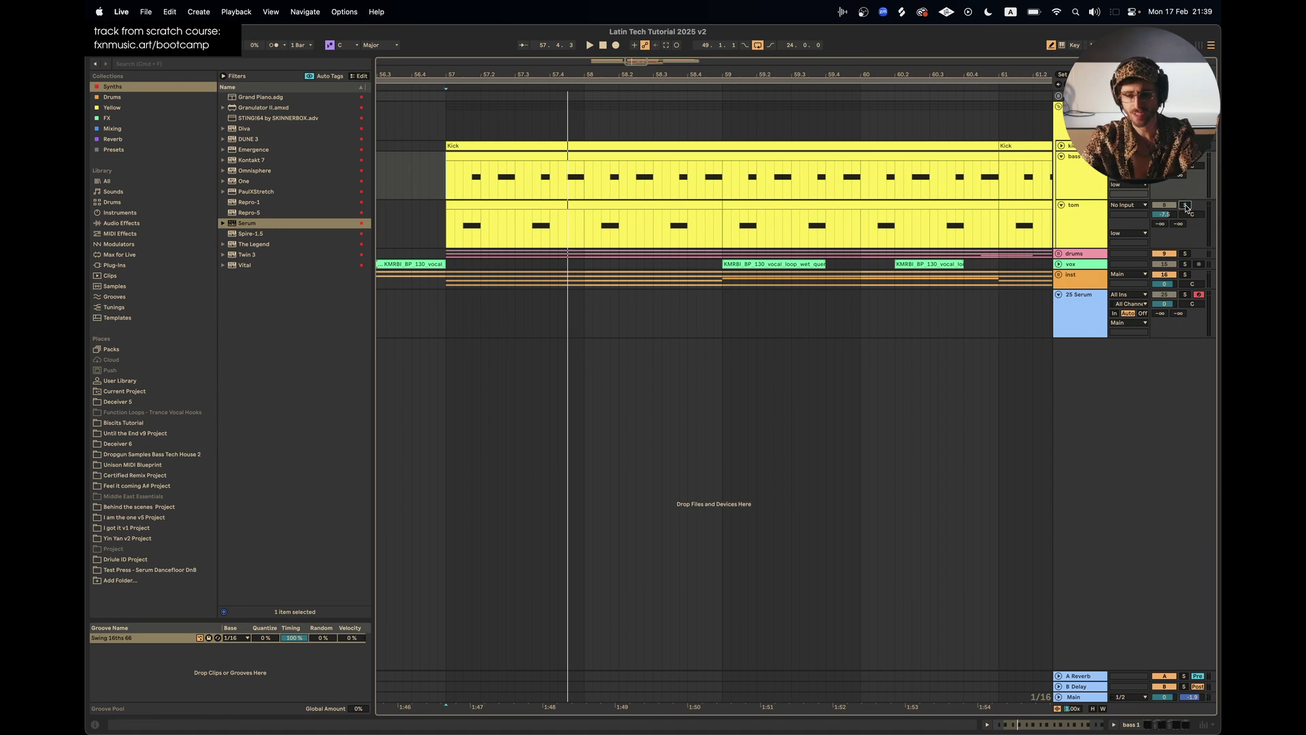
key(space)
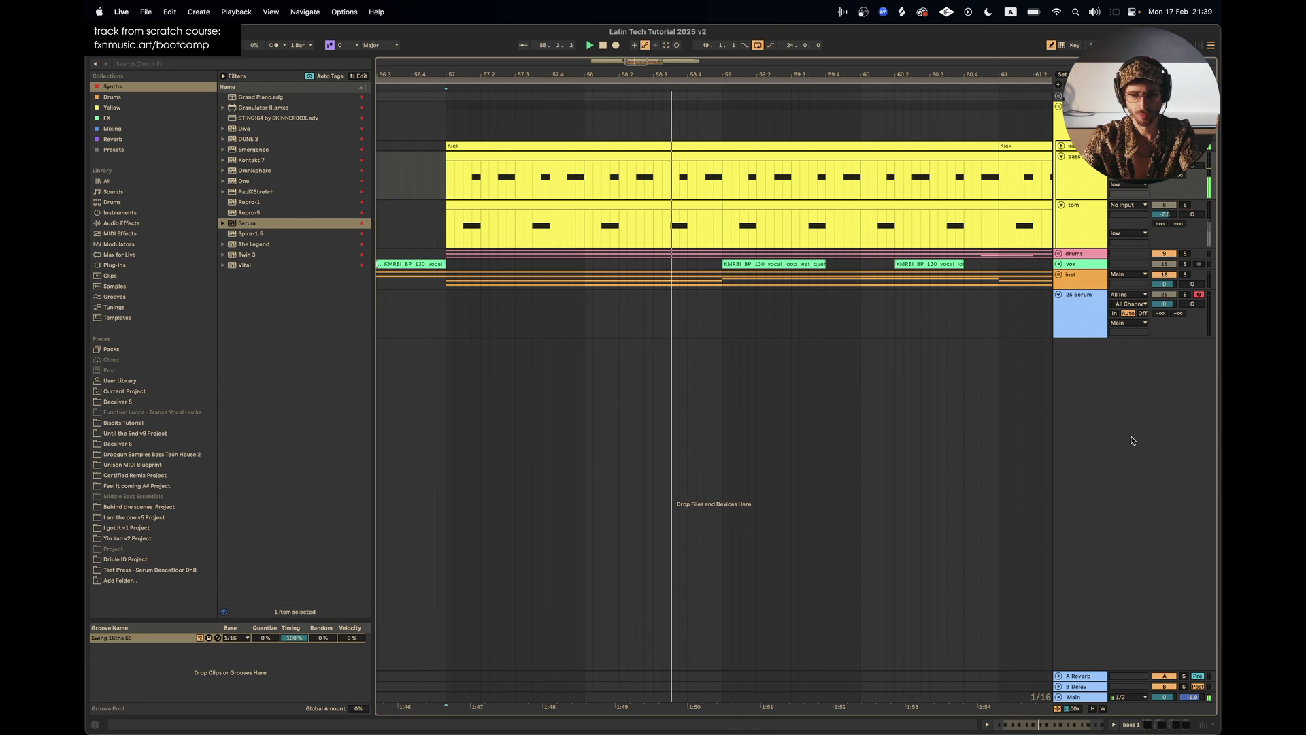
Solo the tom again, compare the MIDI notes of the tom and bass 1 clips, and play both together
click(1184, 206)
double_click(581, 236)
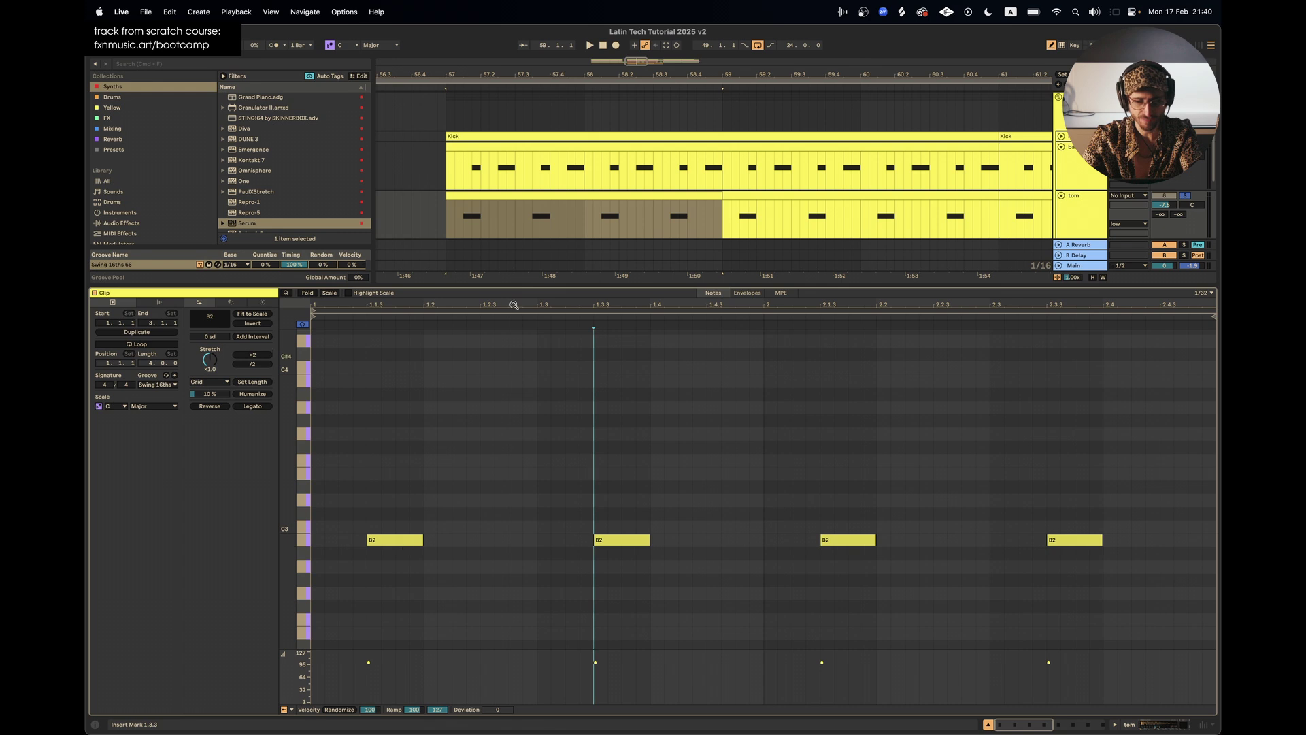
click(519, 147)
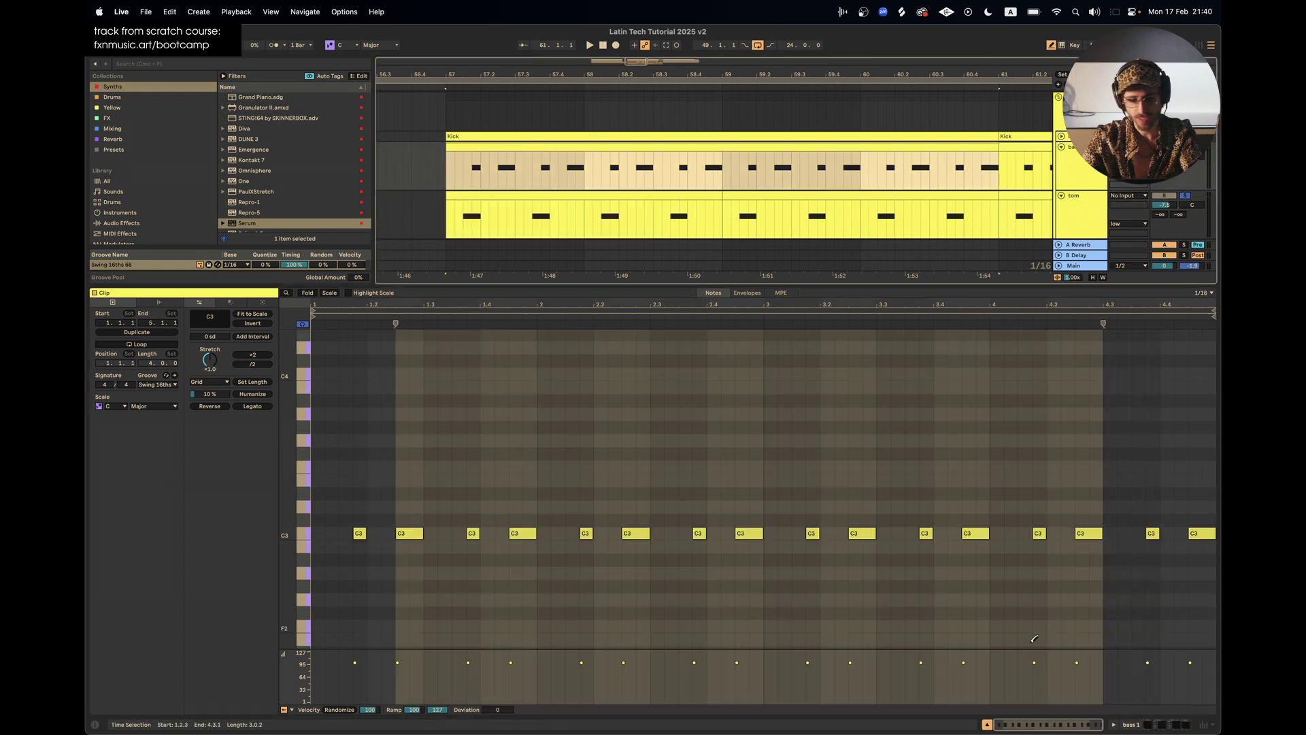
key(super+alt+l)
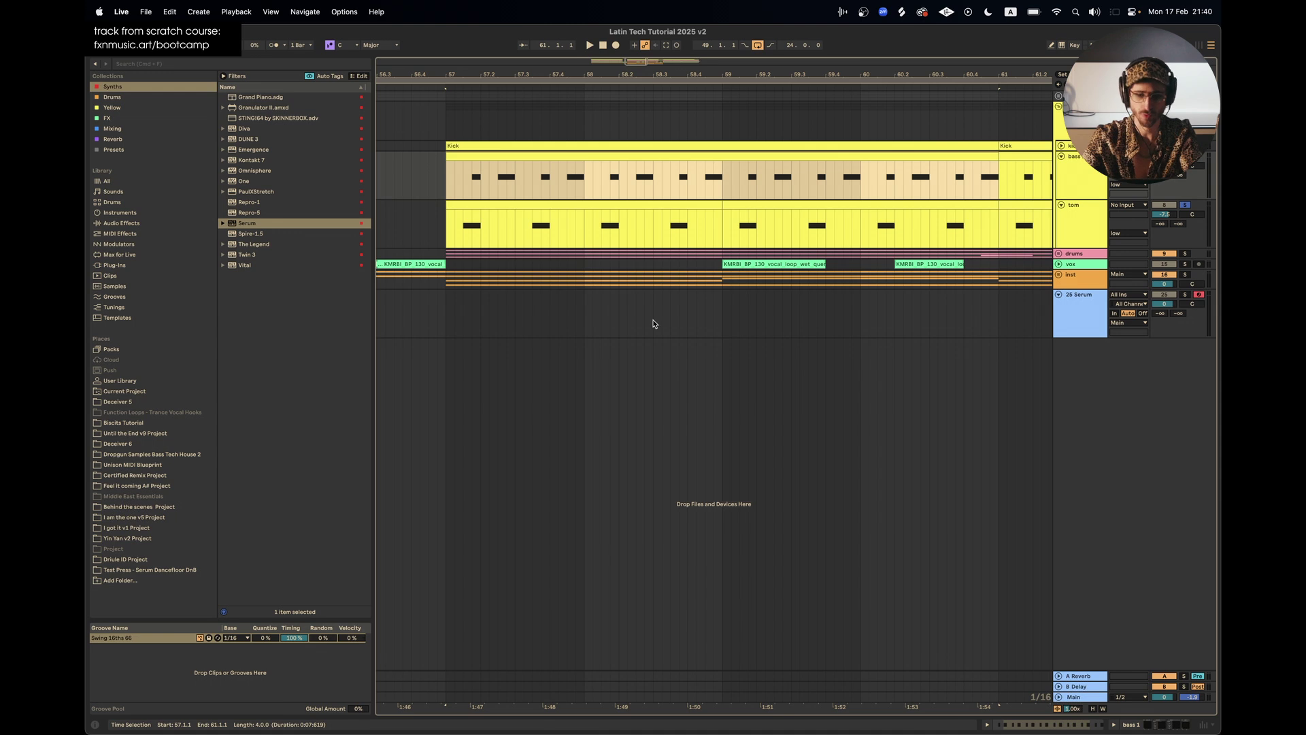
key(space)
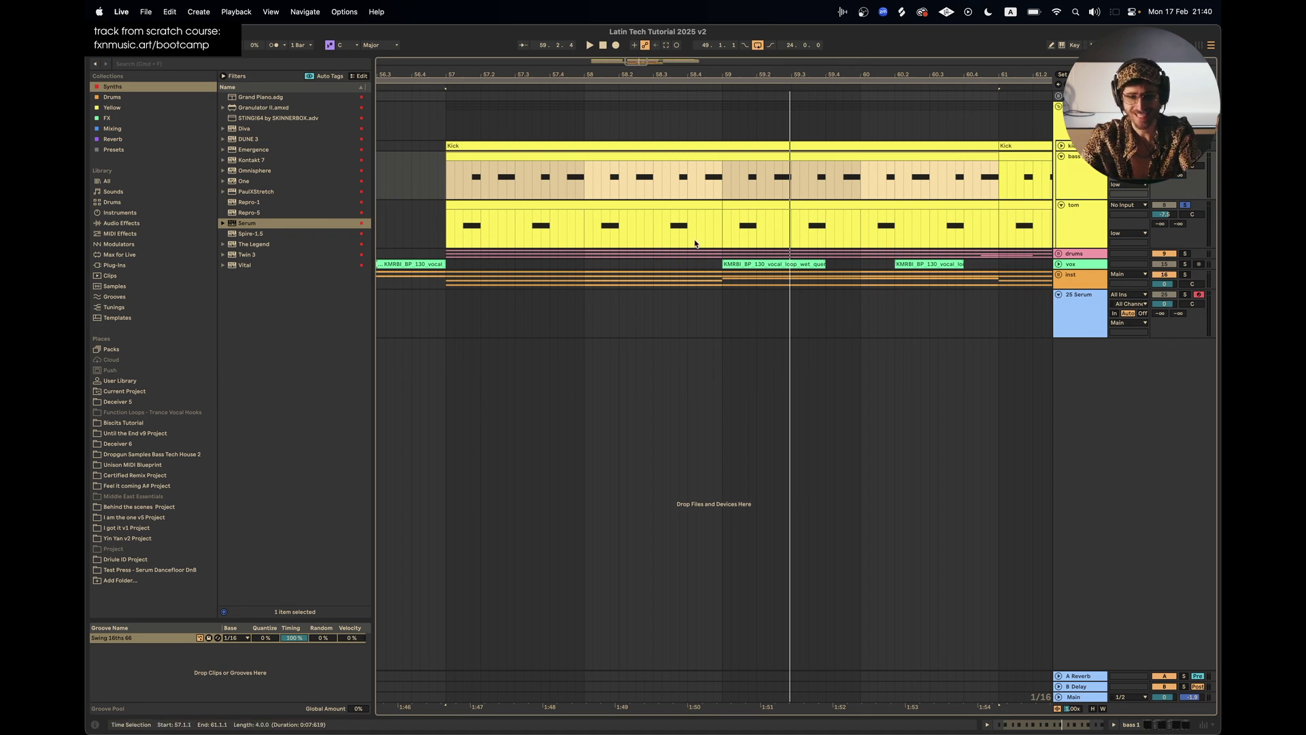
Unfold the Essed - La Gente reference track above the low group
scroll(694, 242, down, 3)
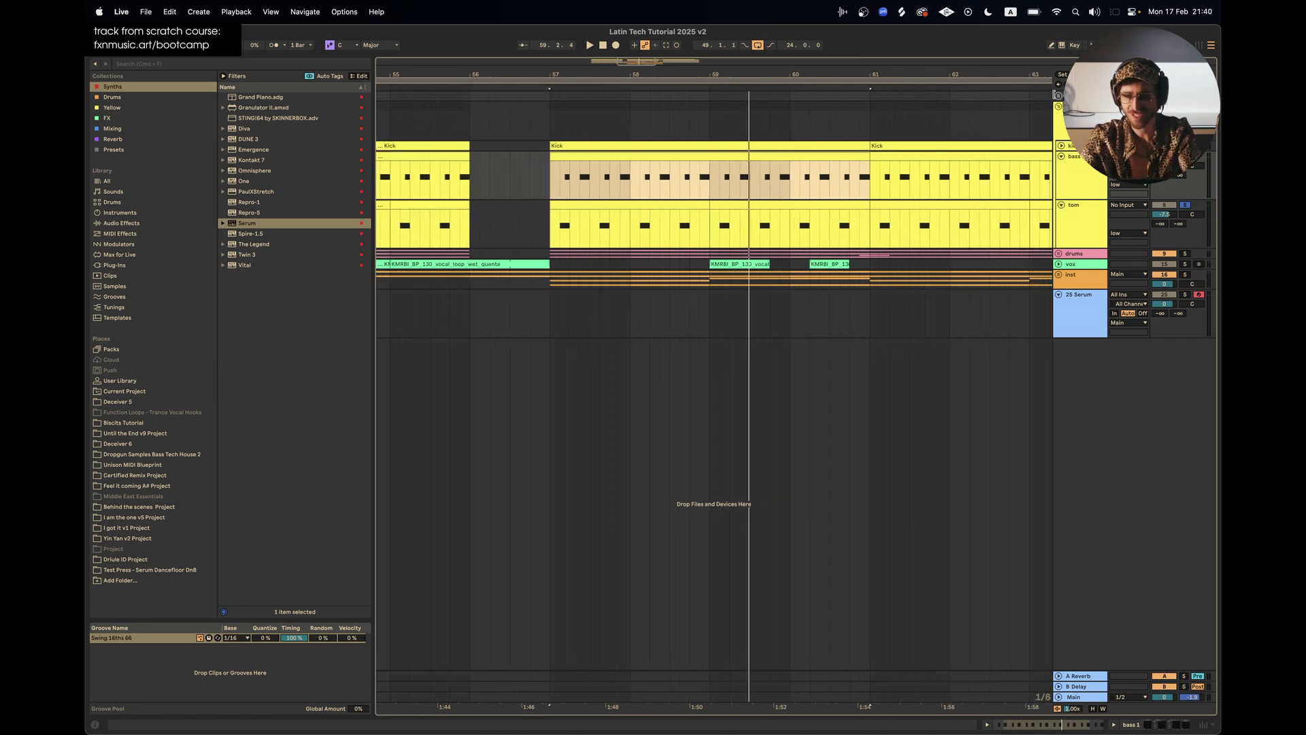
scroll(694, 243, up, 2)
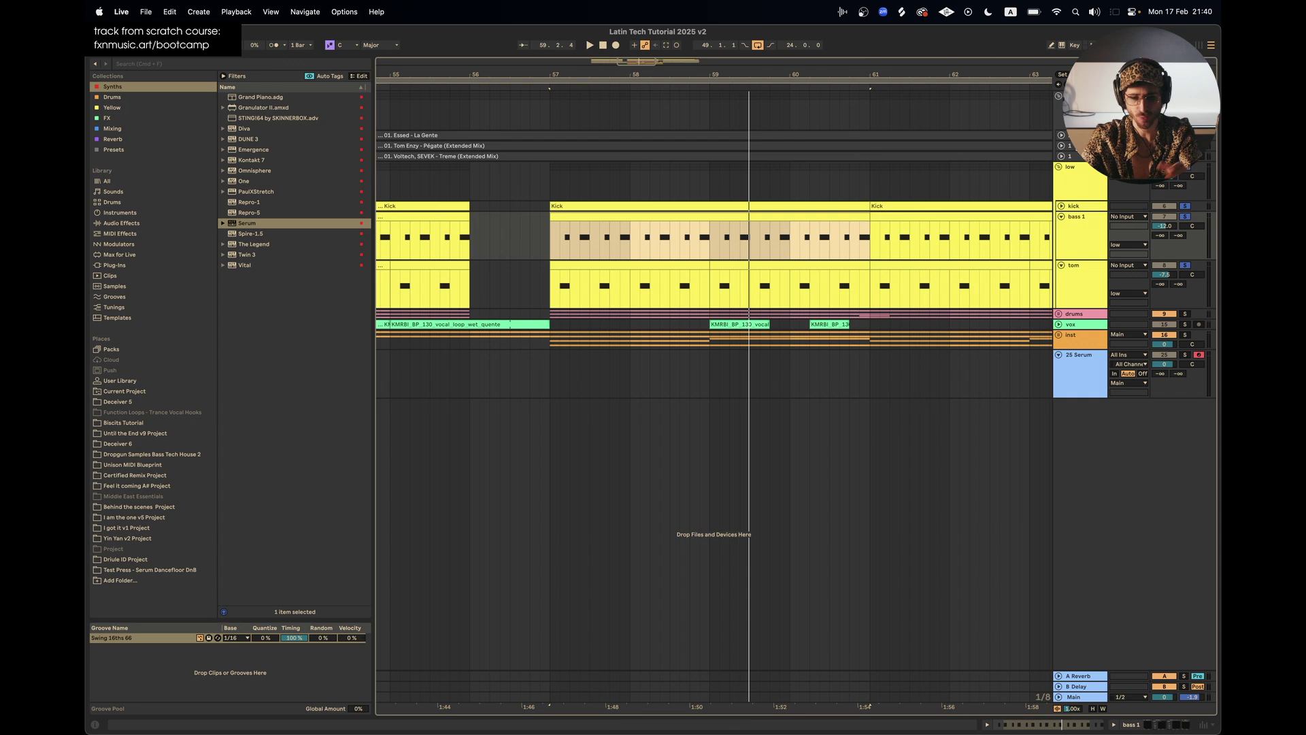
scroll(695, 232, down, 3)
scroll(744, 206, down, 3)
click(1061, 135)
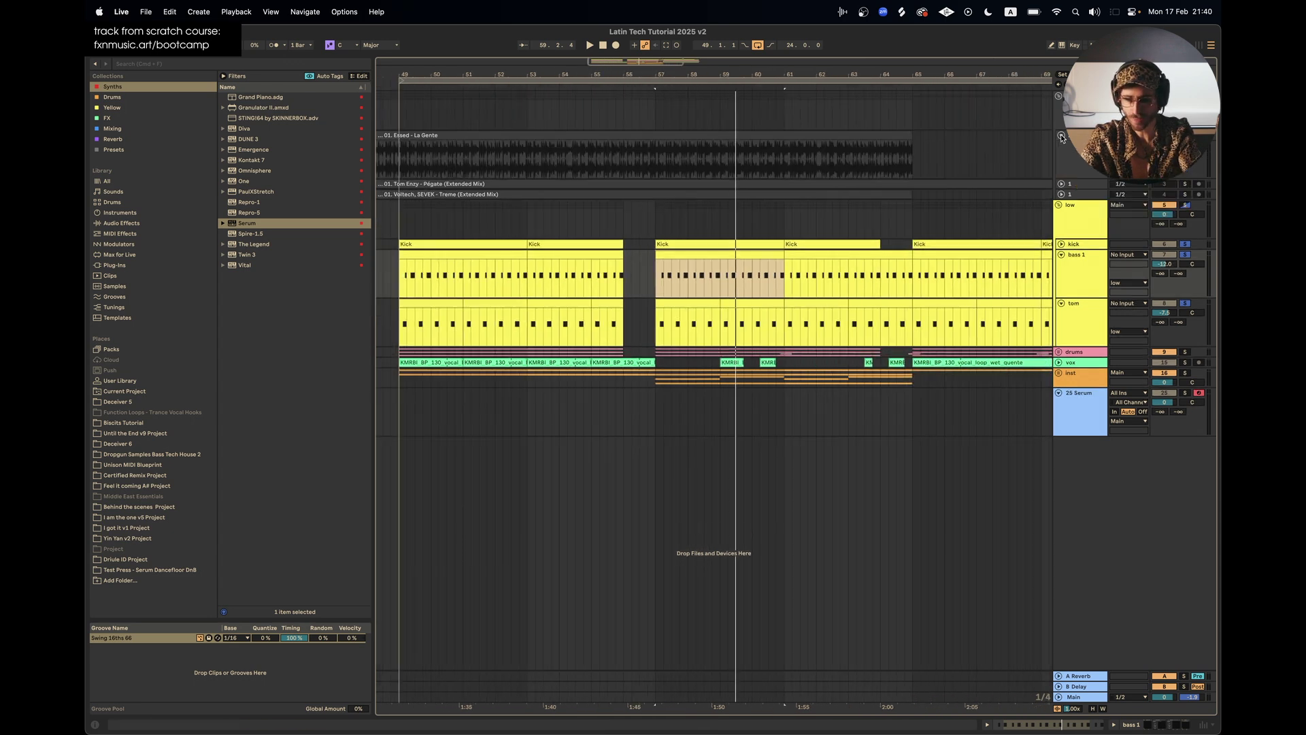
Find the drop in the Essed - La Gente reference track and play it from bar 33
scroll(725, 206, left, 8)
scroll(726, 205, down, 3)
scroll(725, 205, left, 6)
scroll(610, 193, up, 3)
click(723, 156)
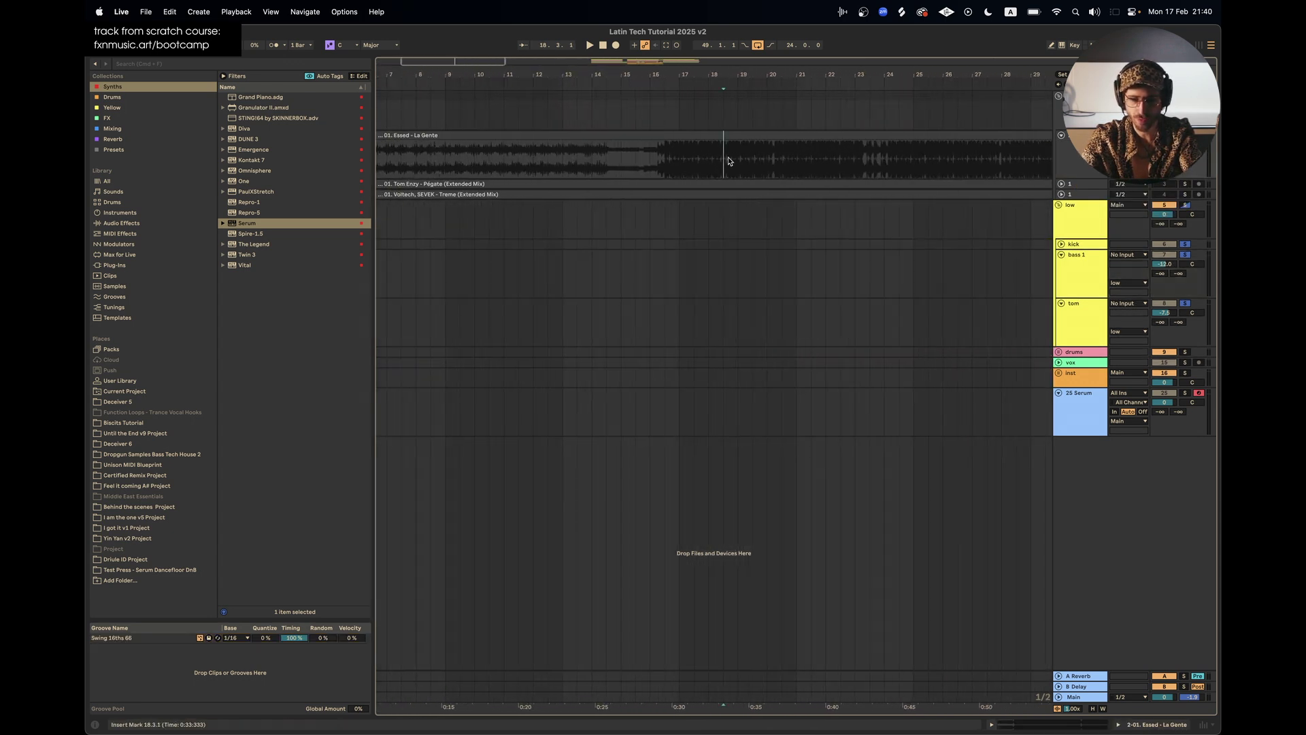
scroll(807, 227, down, 6)
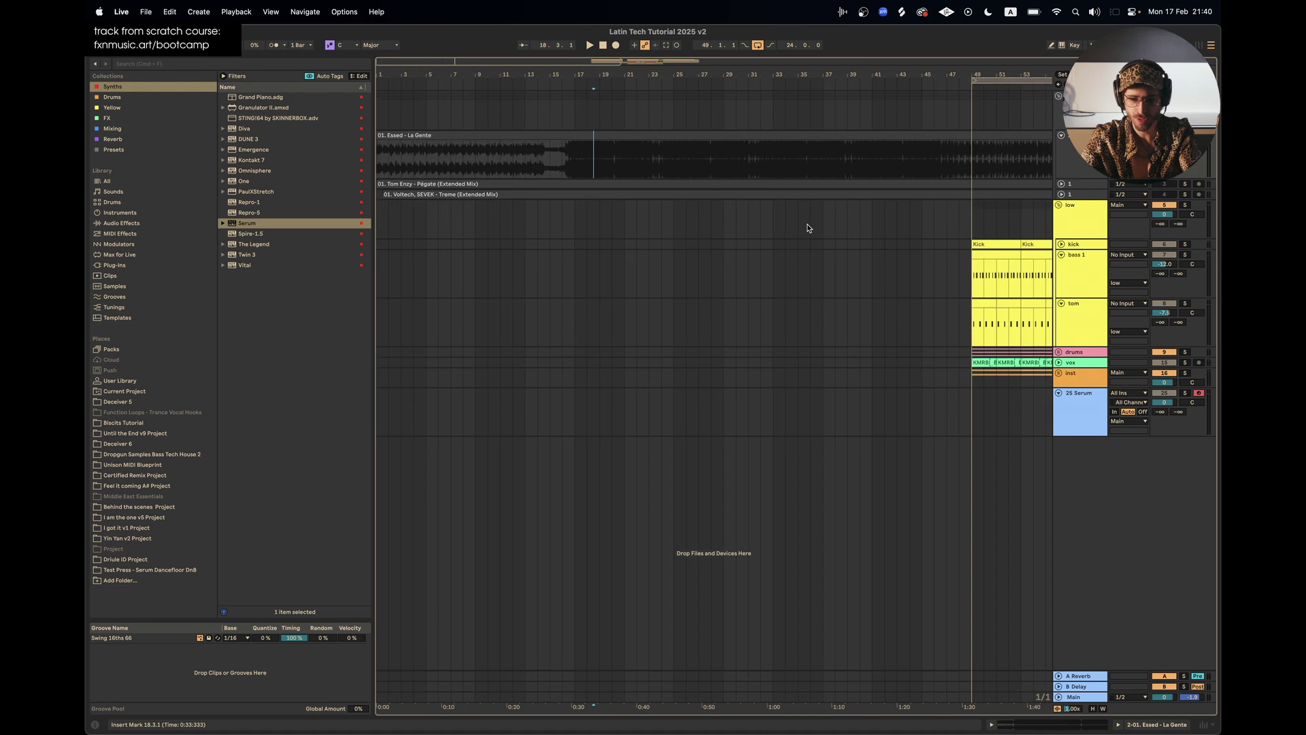
scroll(744, 181, up, 4)
click(744, 160)
key(space)
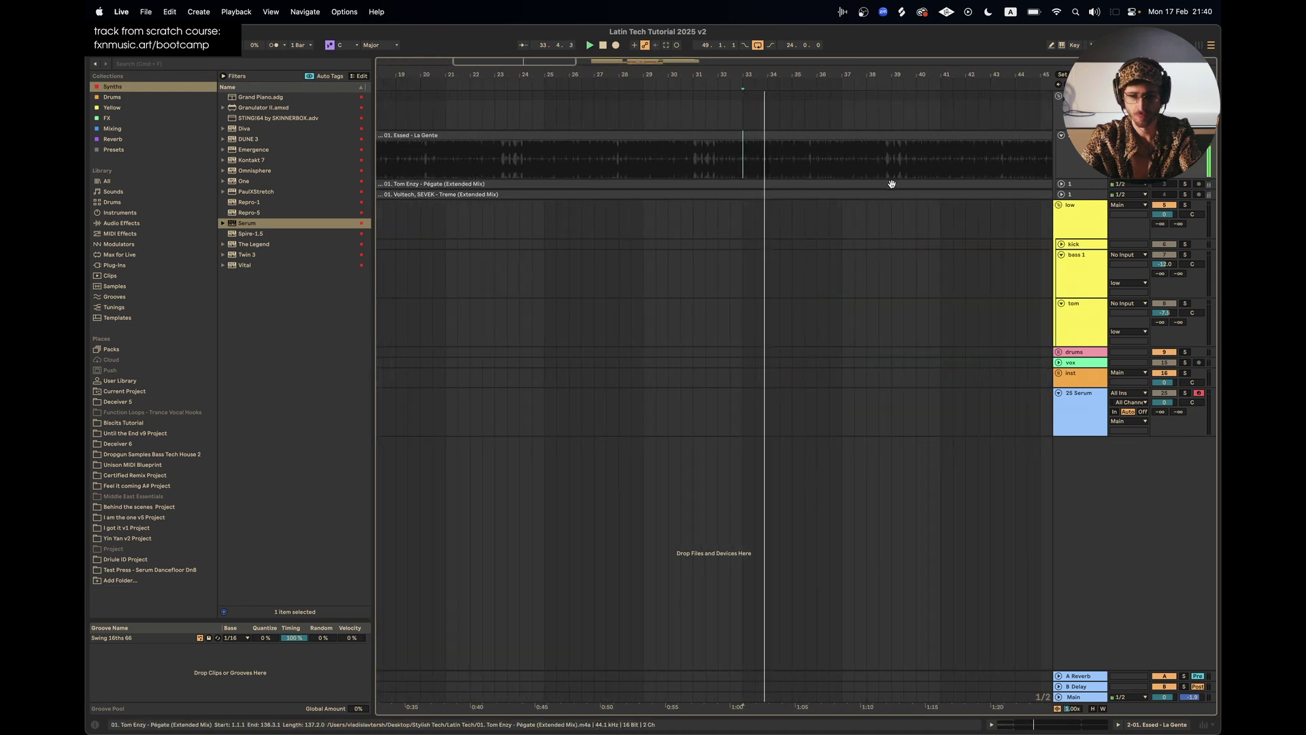
Show the device chain of the Essed - La Gente reference track
scroll(889, 182, down, 4)
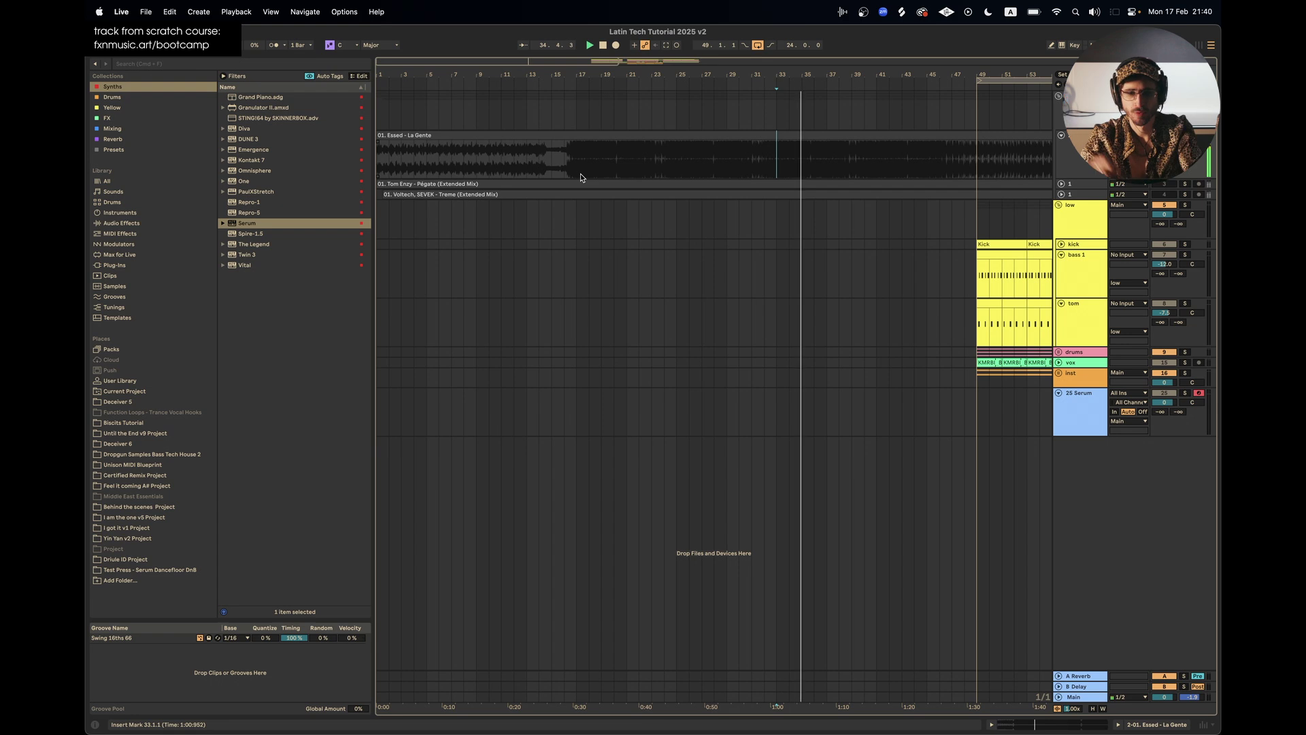
click(1068, 159)
double_click(1067, 155)
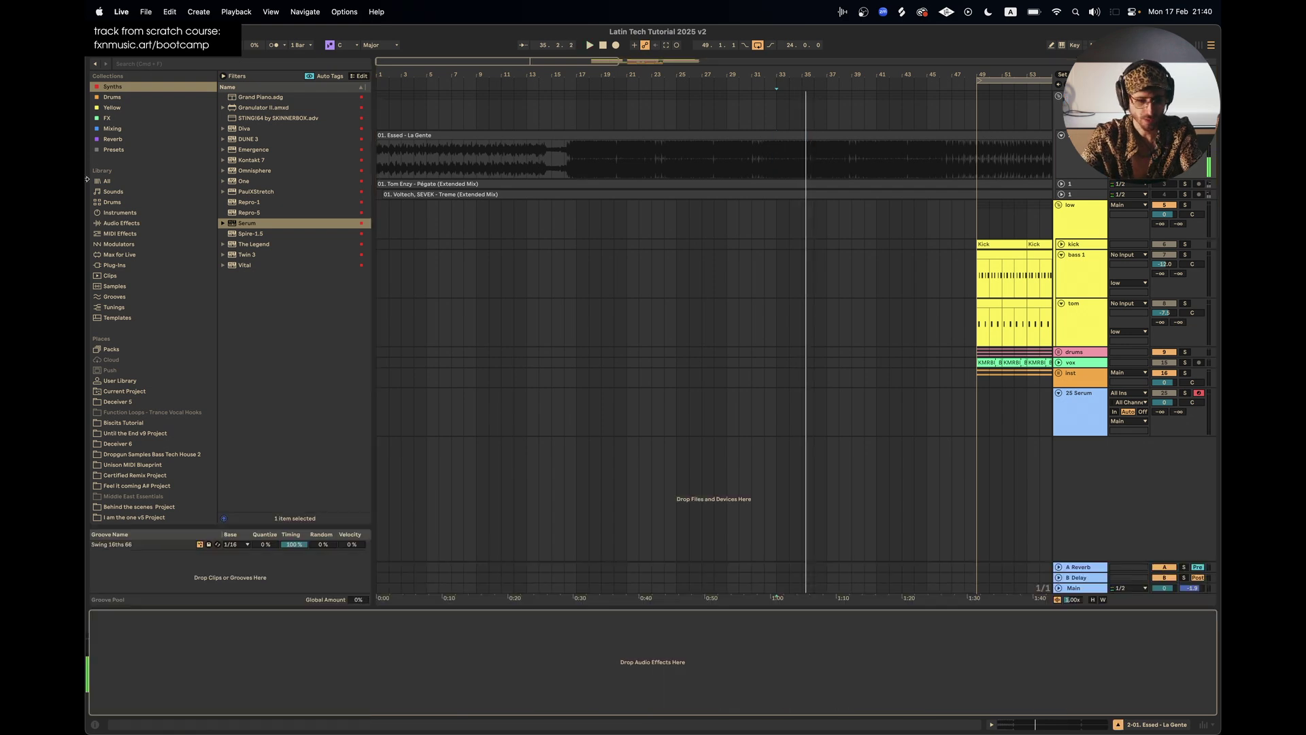
Add Auto Filter to the Essed - La Gente reference track, lower its low-pass cutoff to 183 Hz, and play it
click(145, 128)
click(259, 99)
double_click(258, 100)
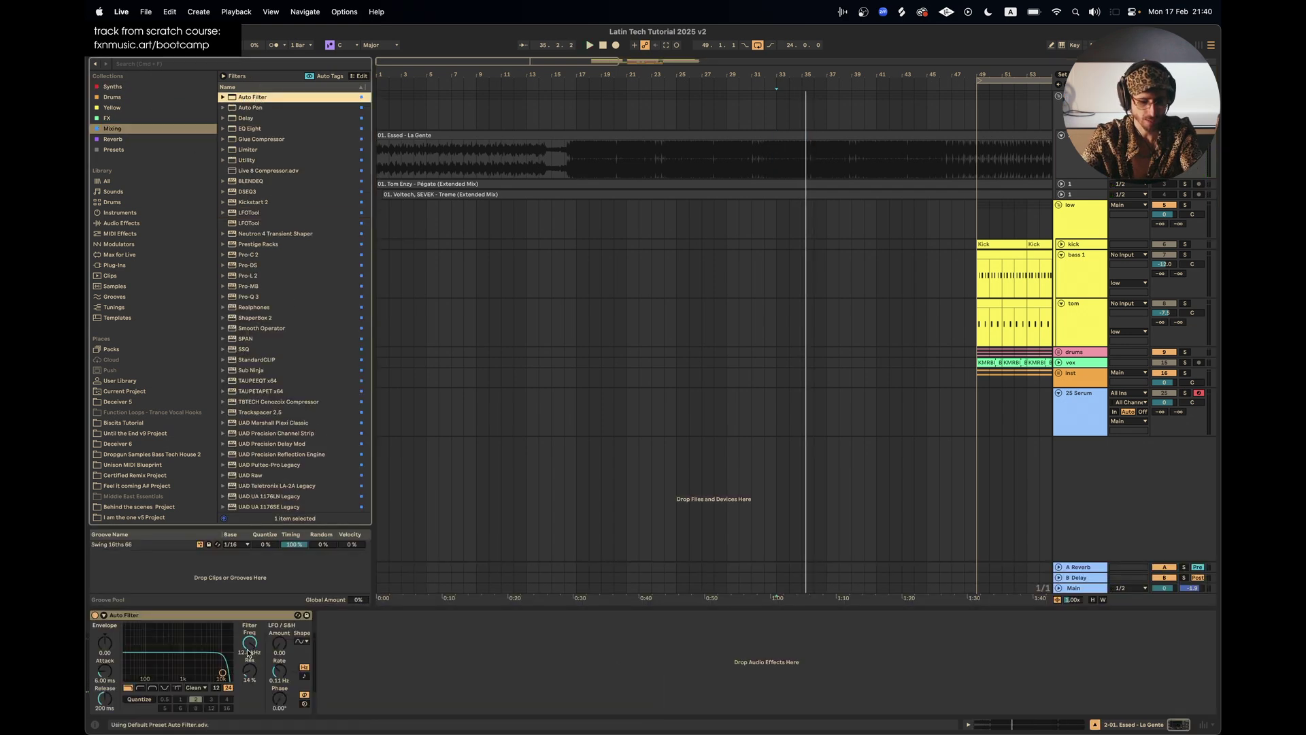
drag(248, 653, 249, 694)
key(space)
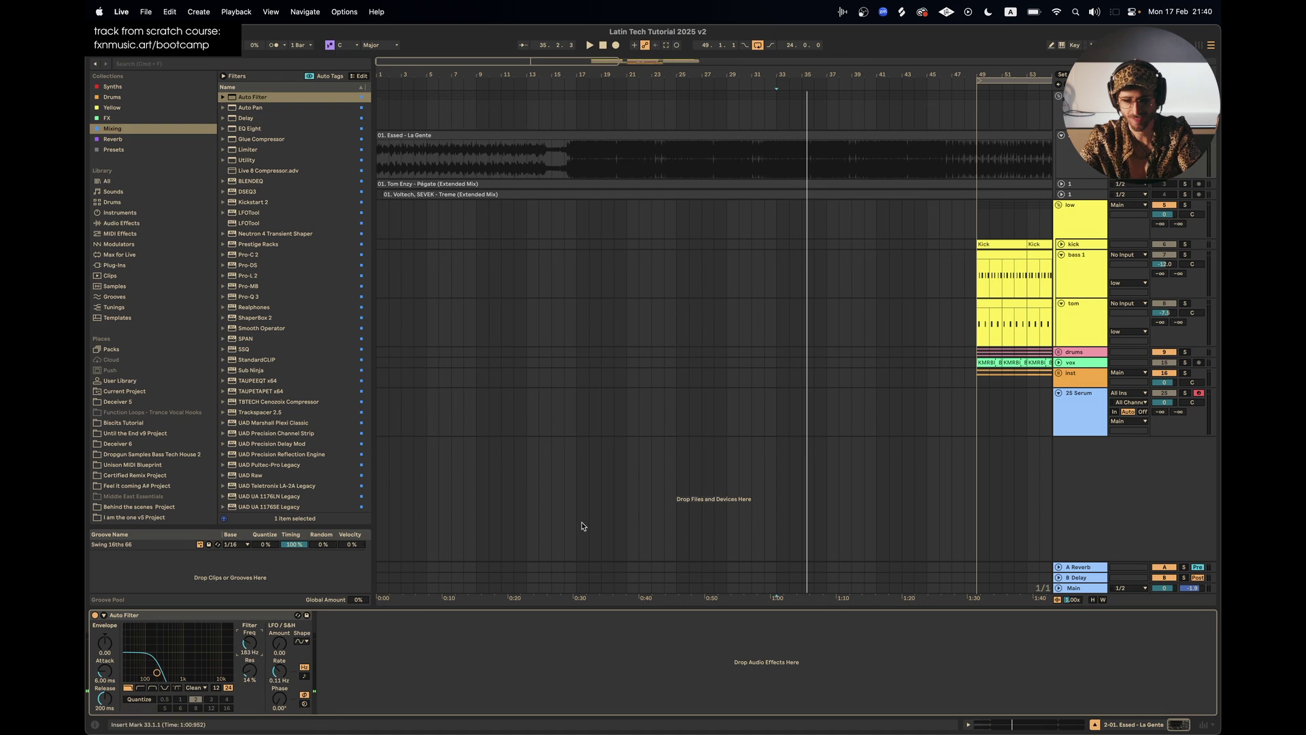
Select bars 49 to 53 on the bass 1 track and solo the low group
scroll(769, 461, right, 5)
scroll(685, 317, up, 5)
scroll(612, 306, left, 3)
drag(547, 297, 753, 291)
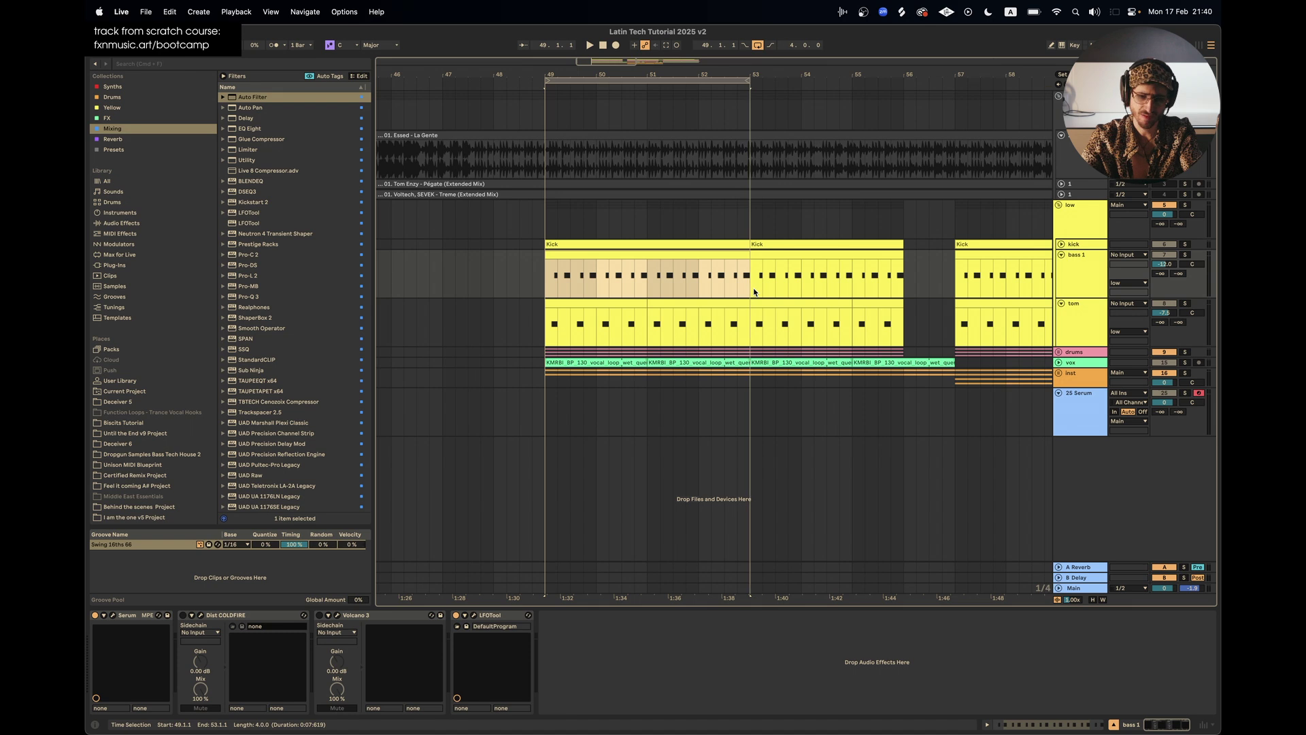
click(1086, 270)
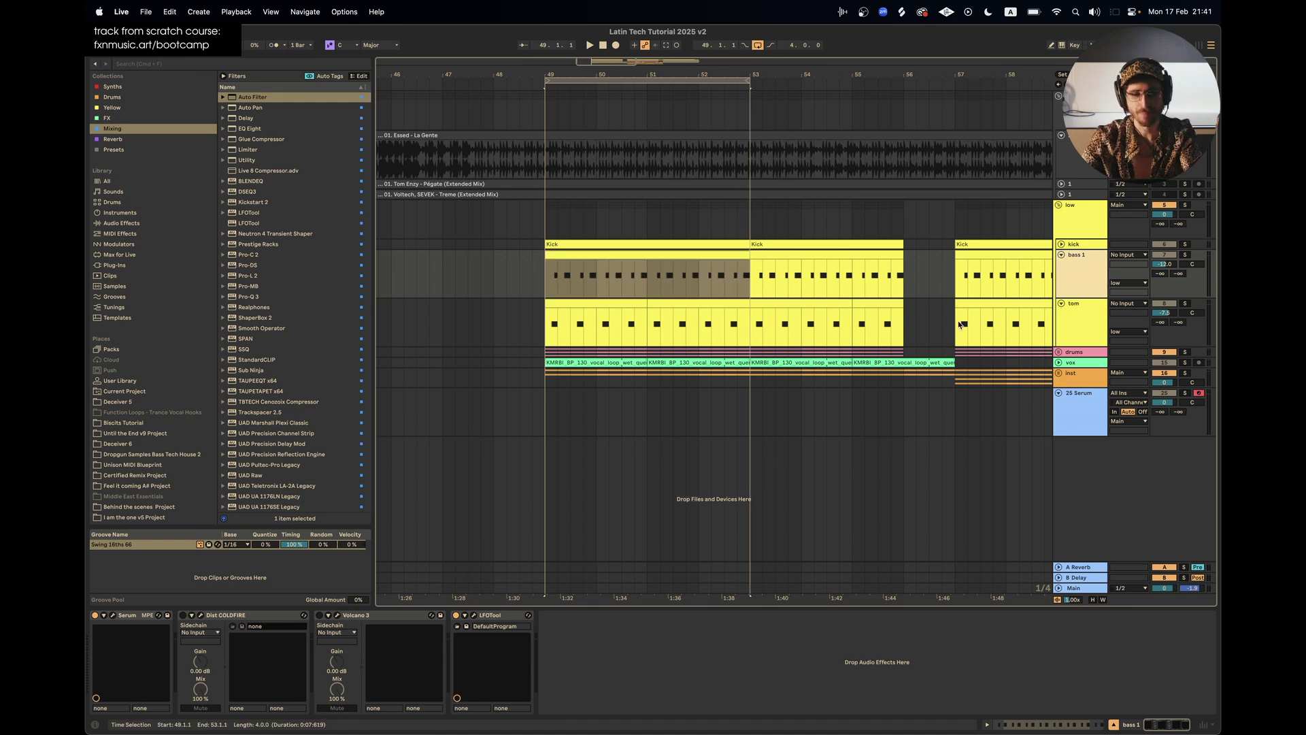
click(1184, 206)
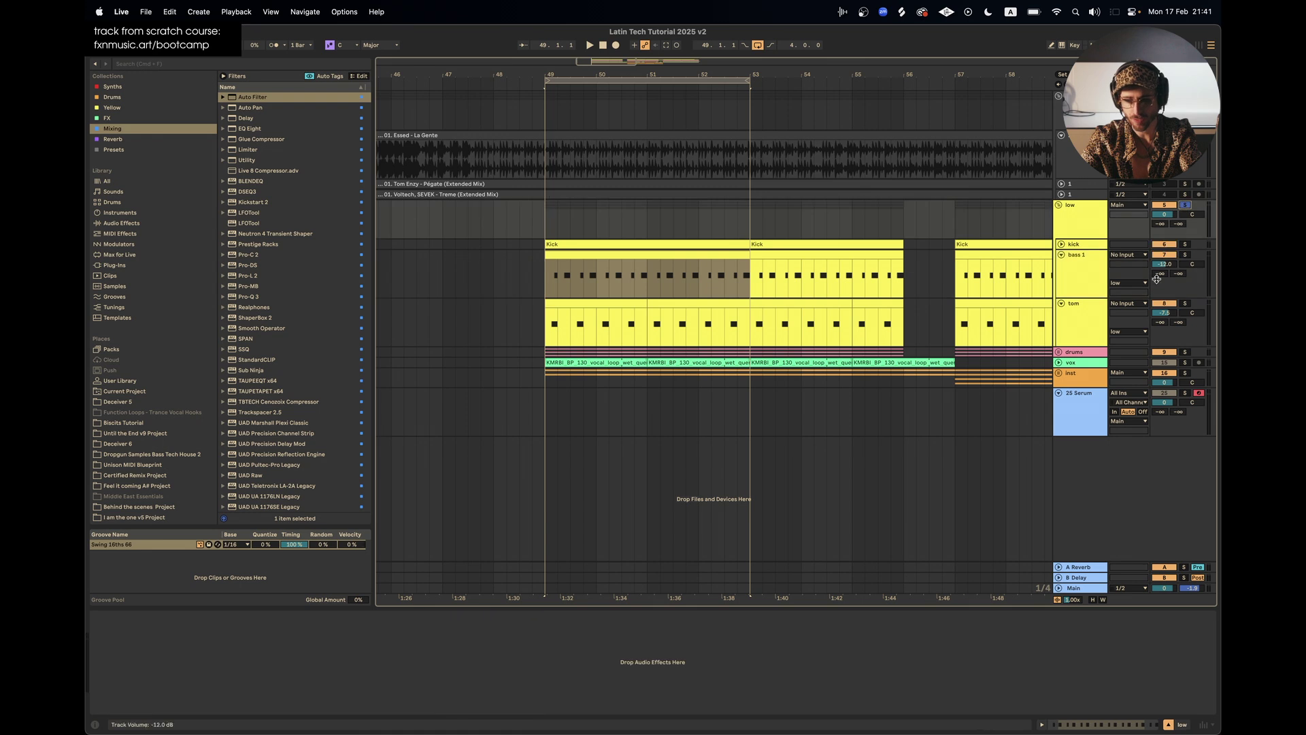
Look at the tom's device chain and return to the bass 1 track
click(1087, 330)
click(1114, 726)
click(1114, 725)
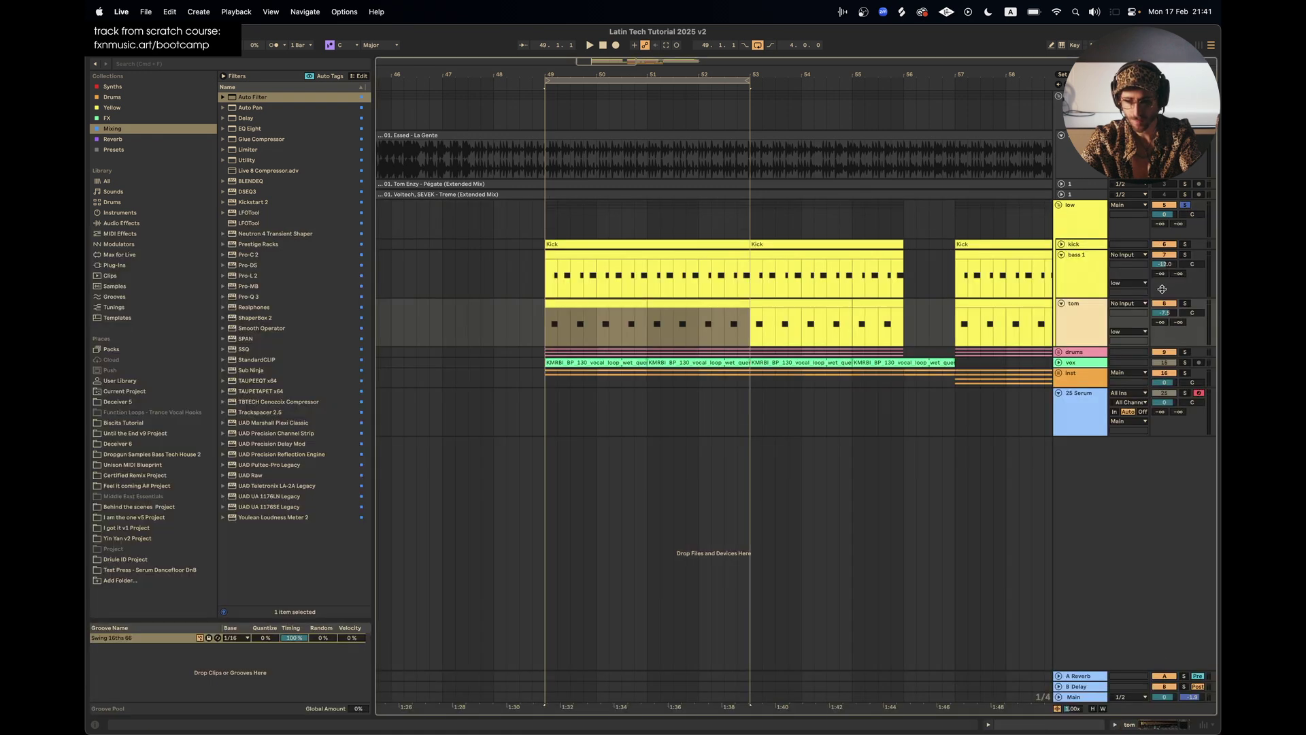
double_click(1100, 318)
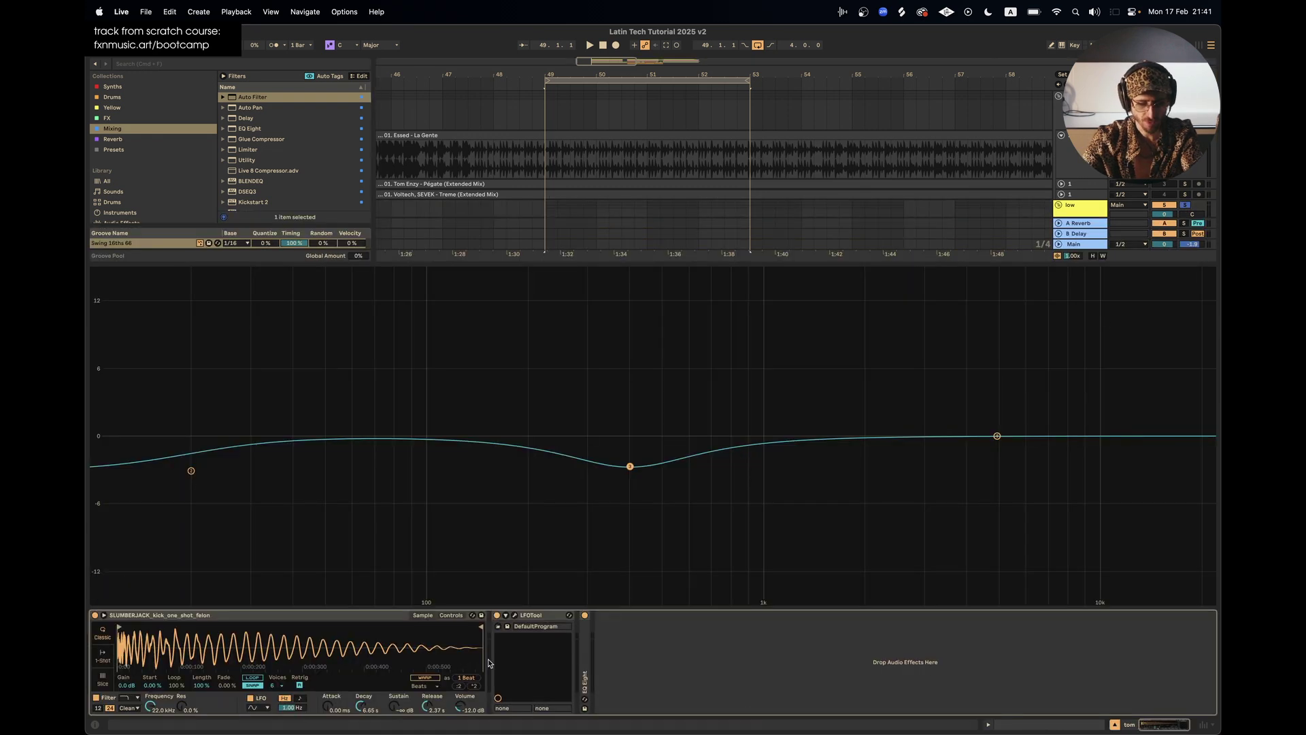
click(1115, 723)
key(Up)
Turn on Dist COLDFIRE on bass 1 and play the low group to compare the bass with and without it
click(184, 615)
click(200, 616)
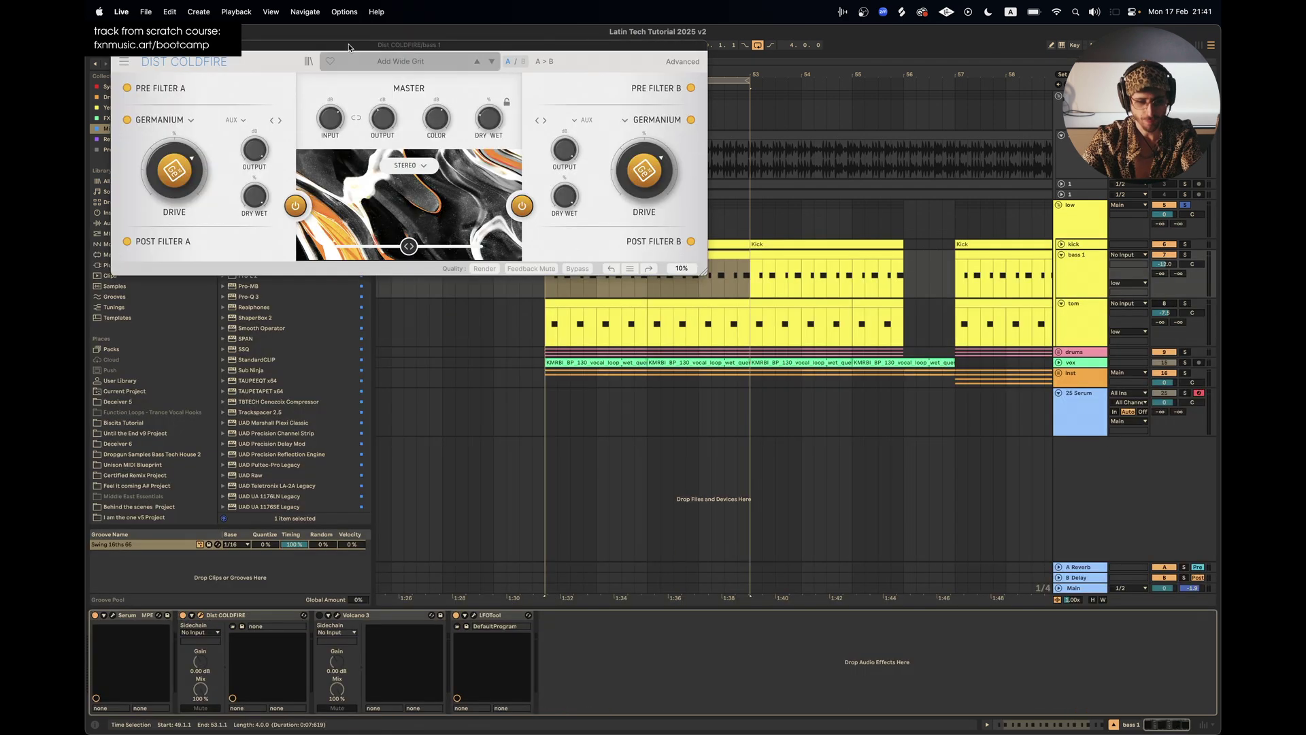
drag(387, 45, 585, 312)
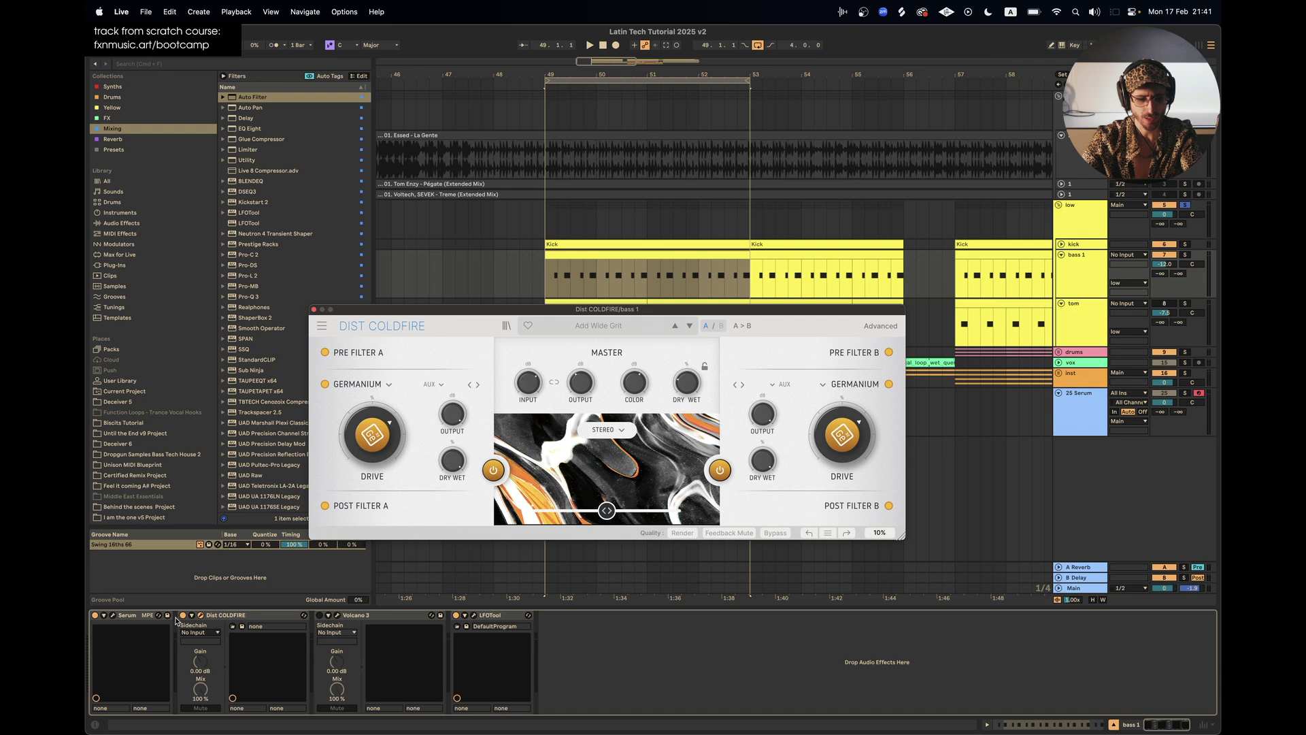
key(space)
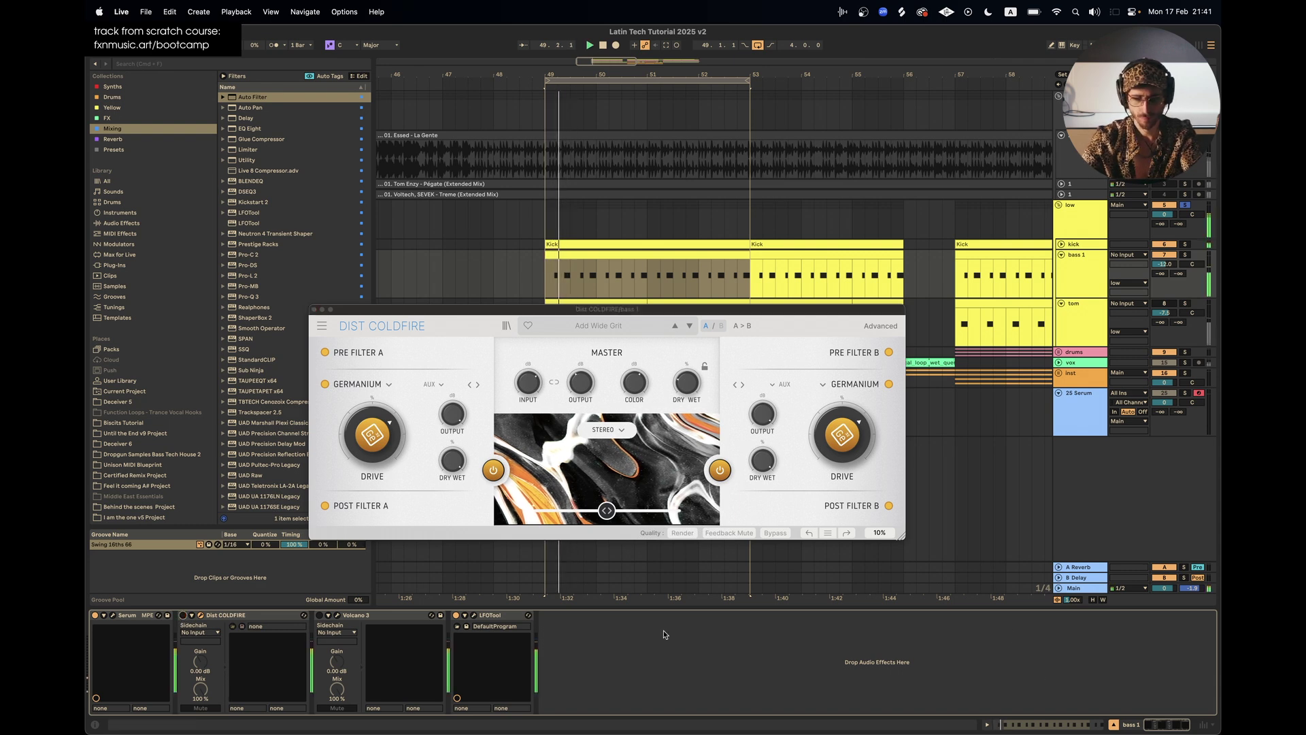
key(space)
key(space)
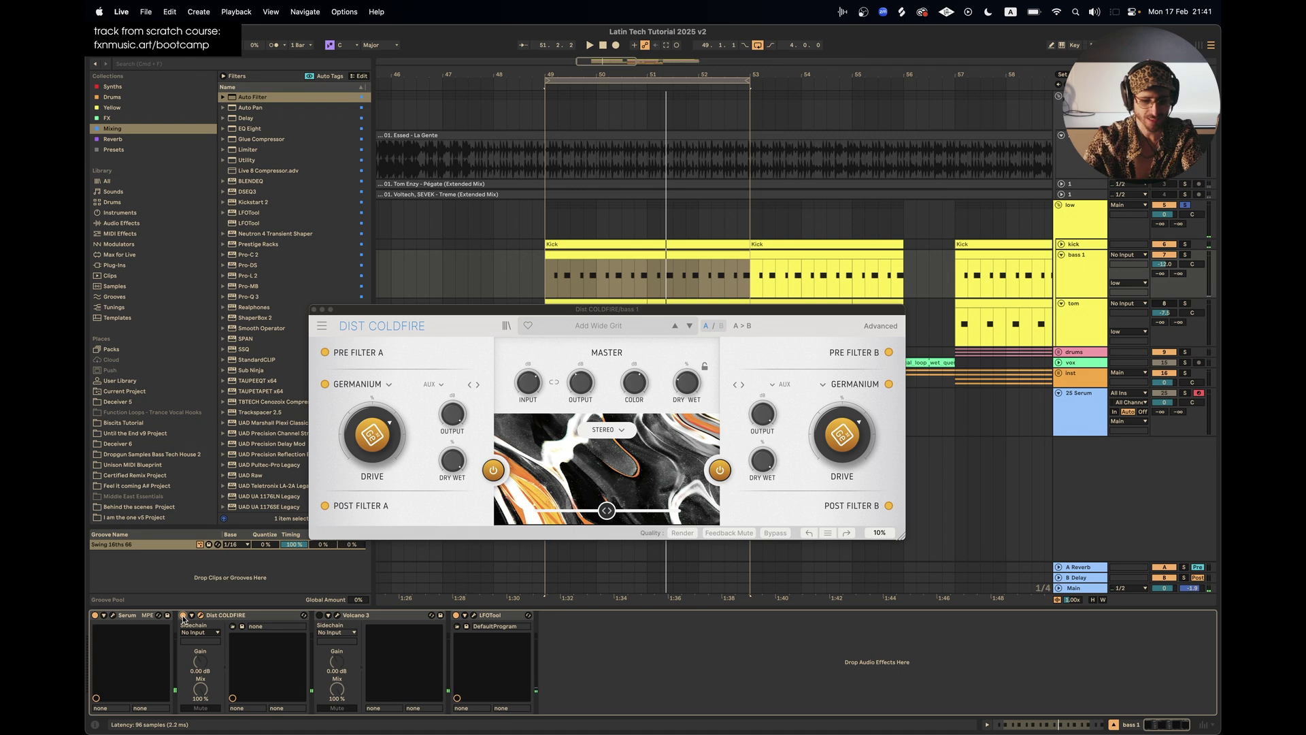
click(314, 311)
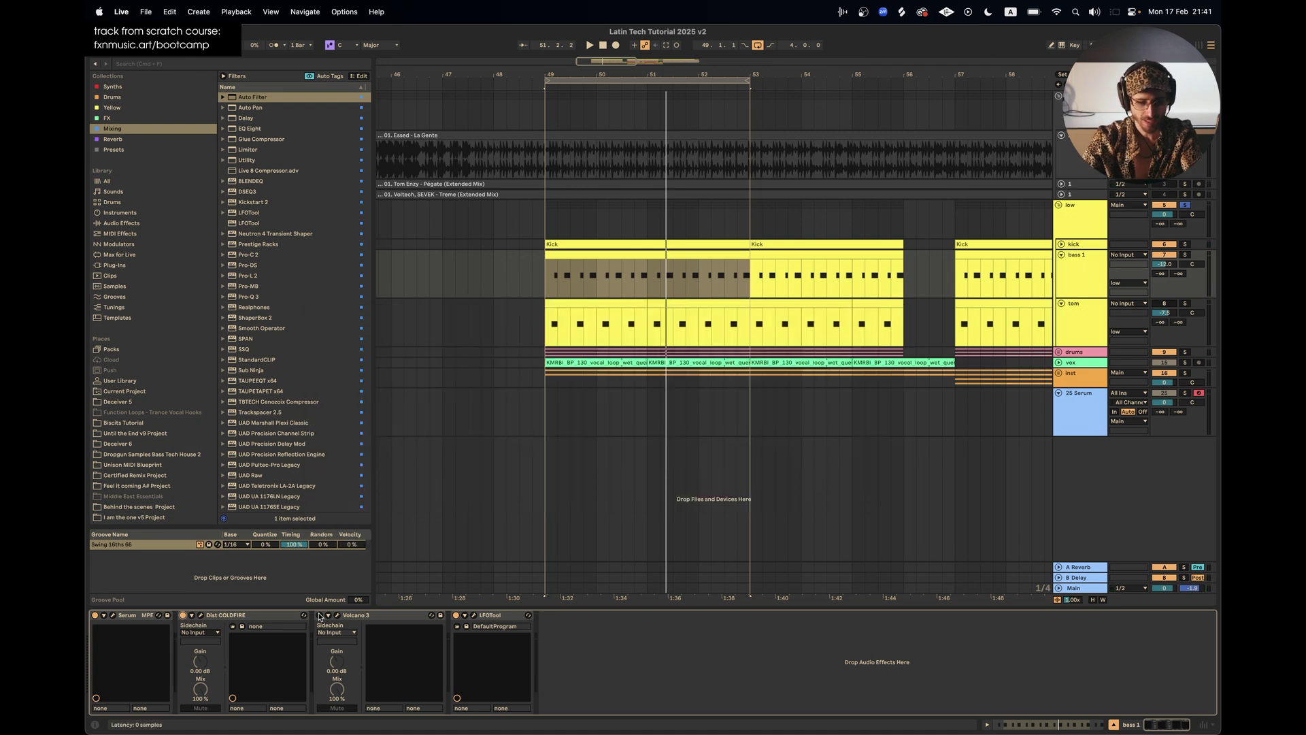
Turn on Volcano 3 on bass 1 and slightly lower its low-pass filter's peak while playing the low group
click(338, 617)
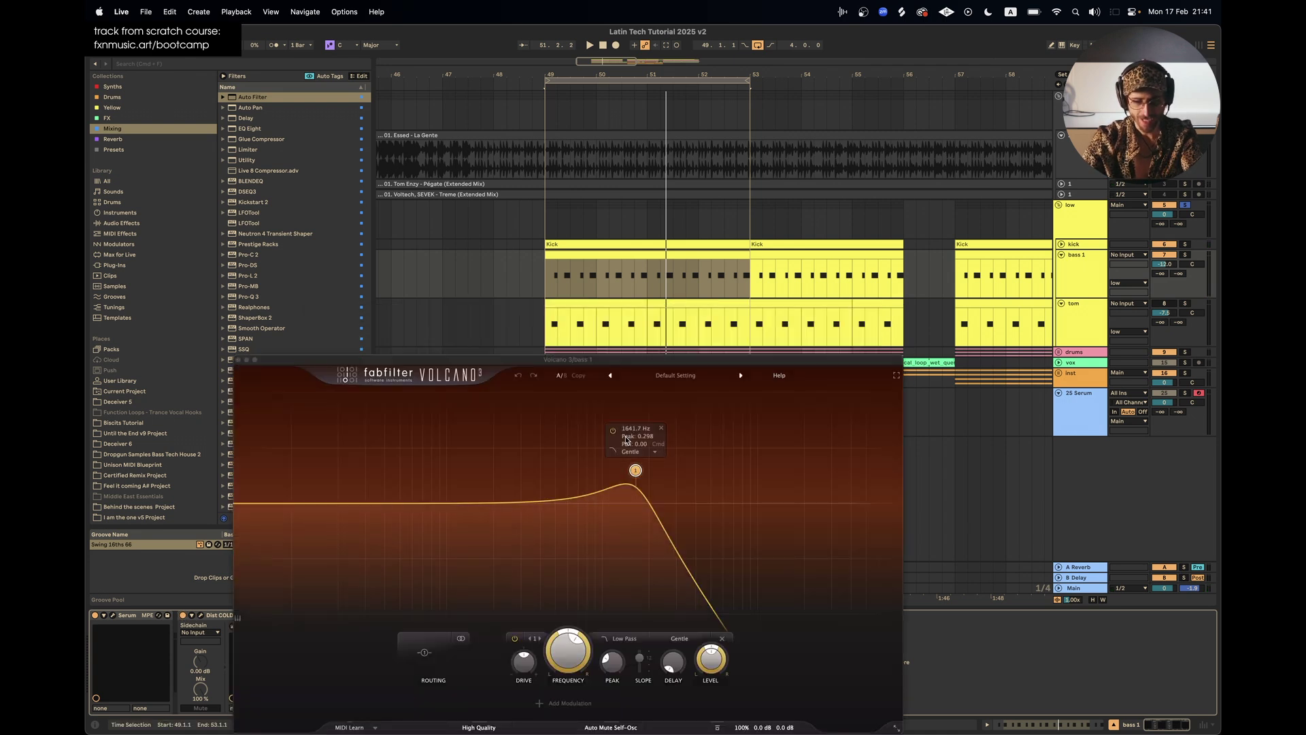
key(space)
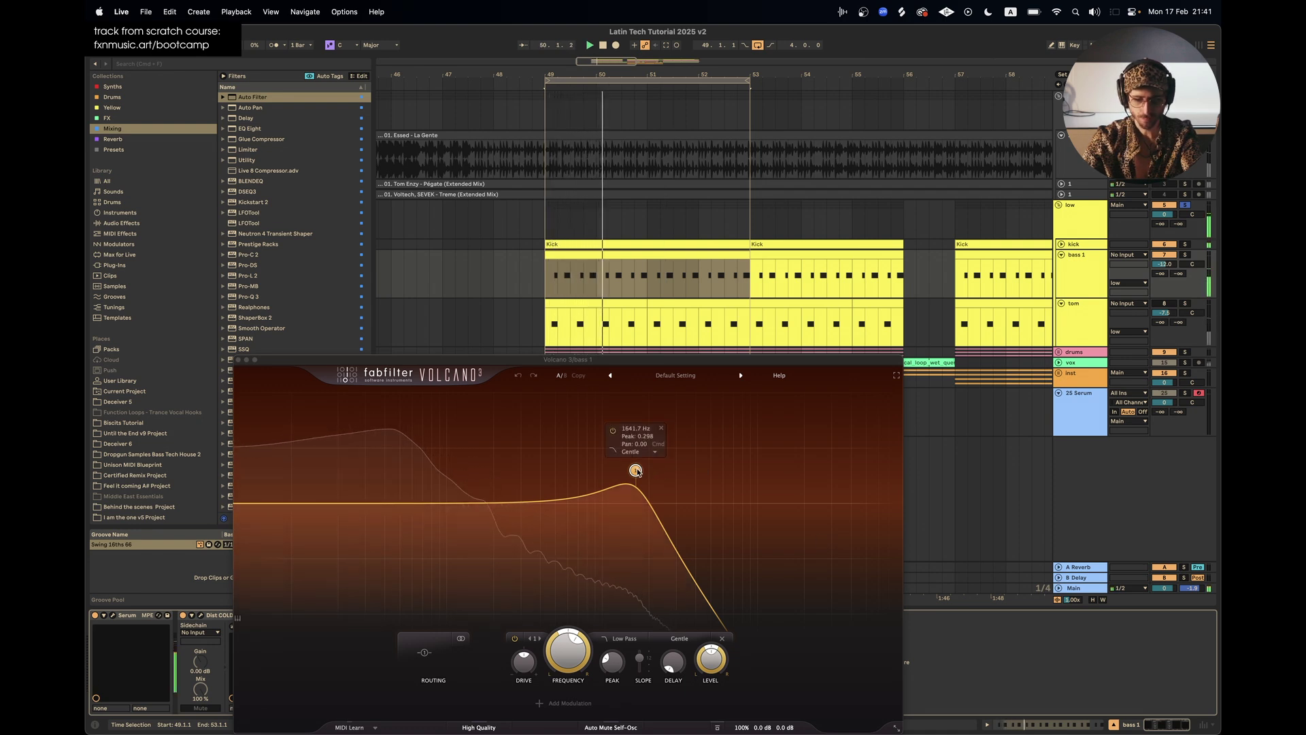
mouse_move(637, 470)
mouse_down()
mouse_move(579, 484)
mouse_move(638, 476)
mouse_up()
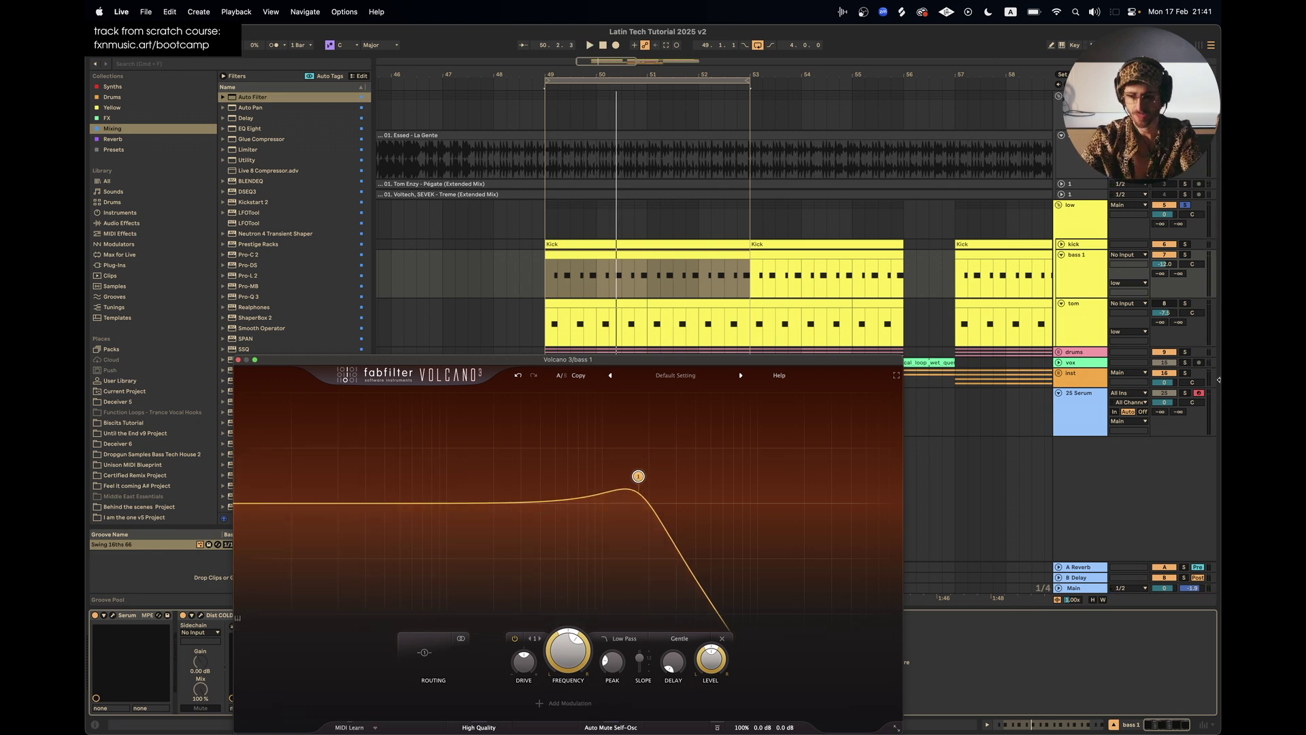
click(1047, 299)
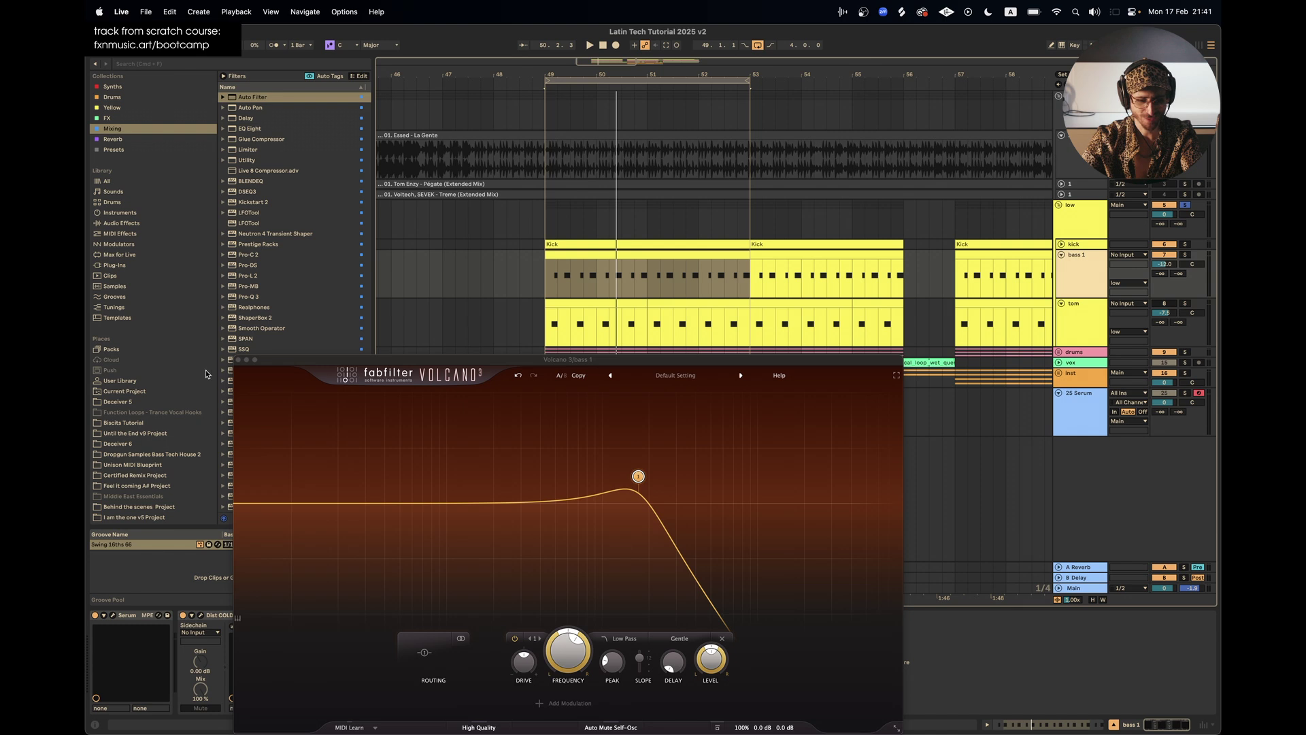
click(238, 360)
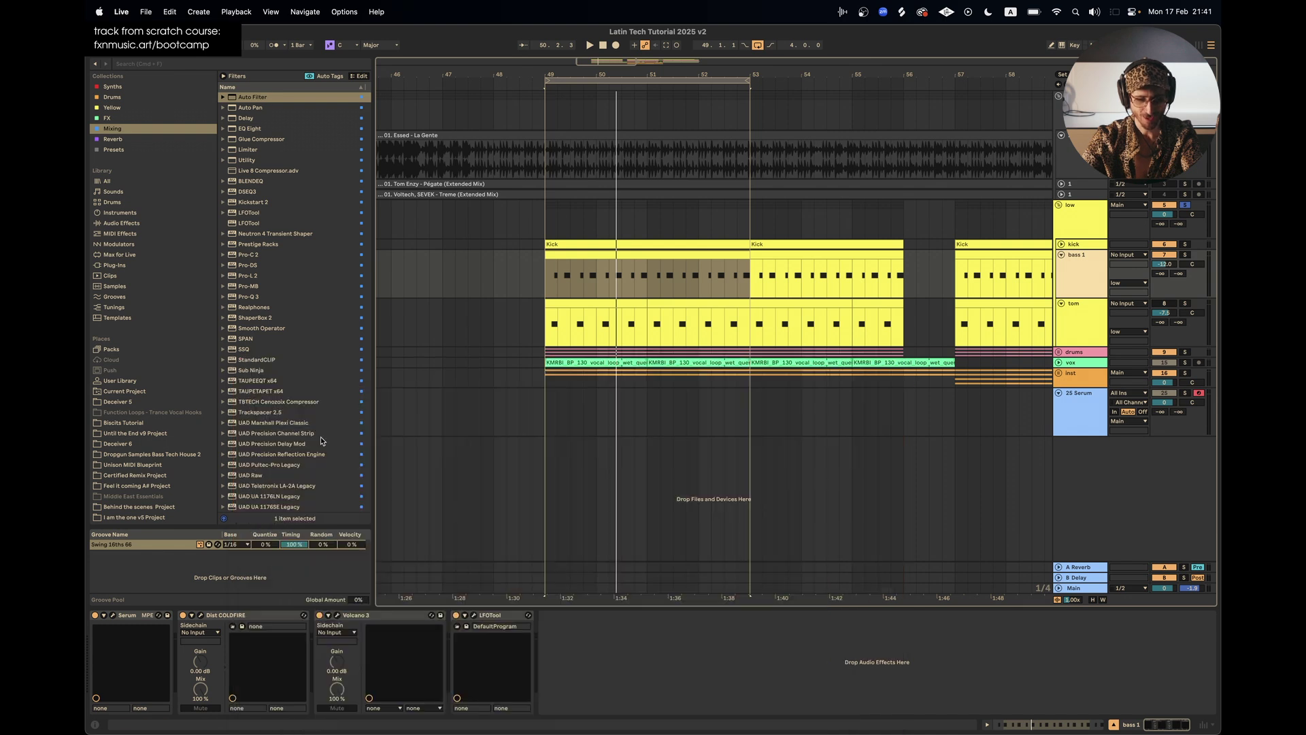
Examine the volume-ducking curve in LFOTool on bass 1
click(474, 615)
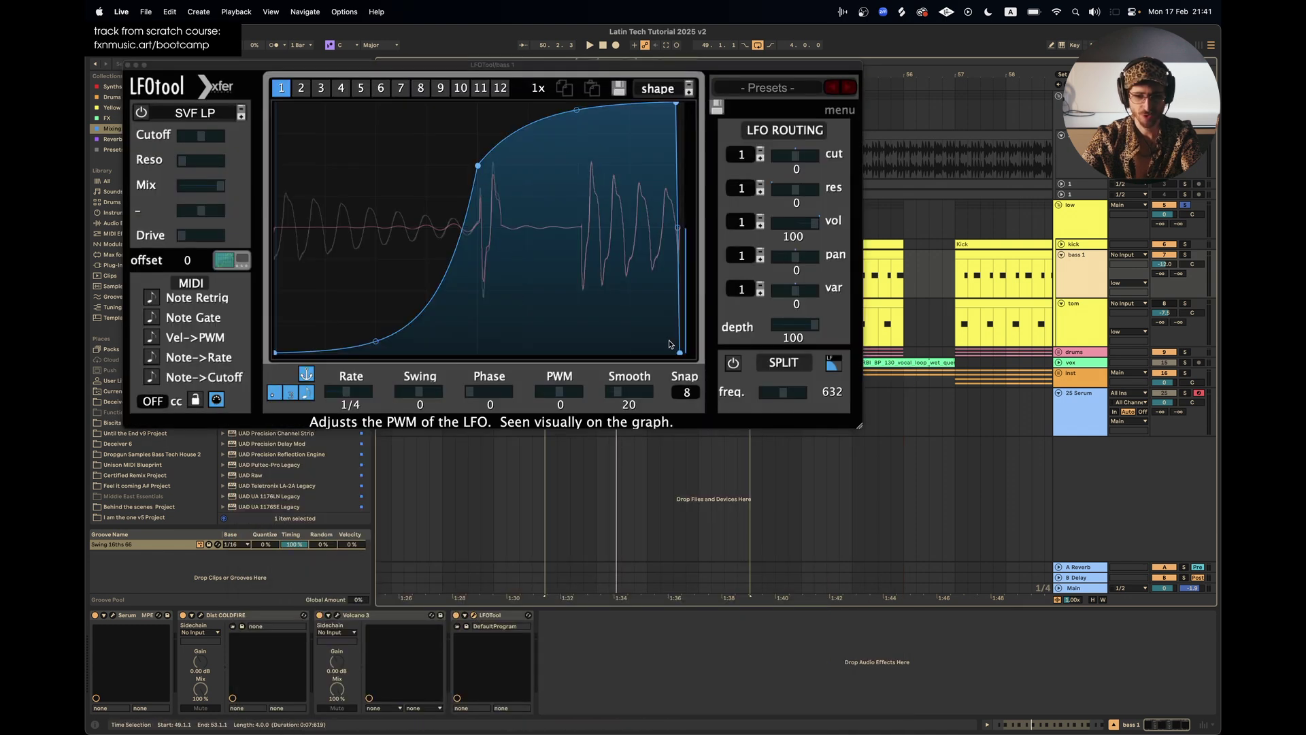
click(477, 166)
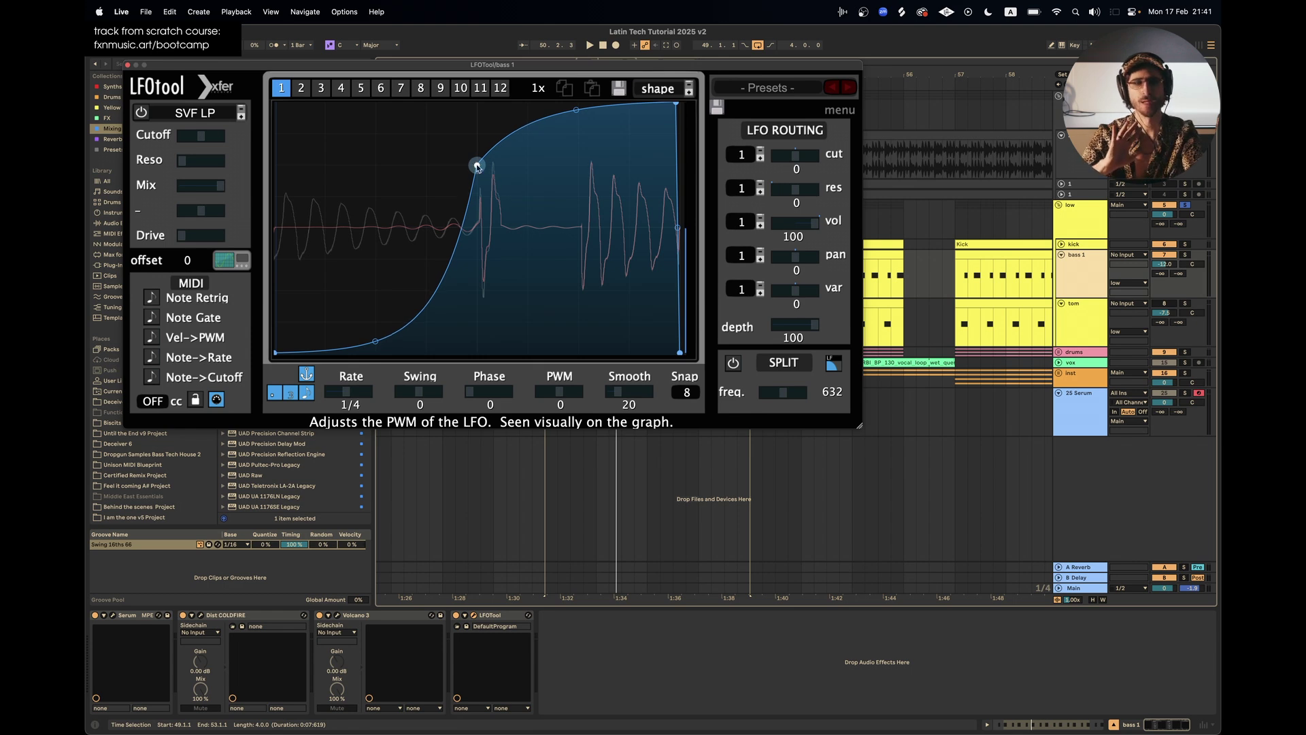
click(127, 64)
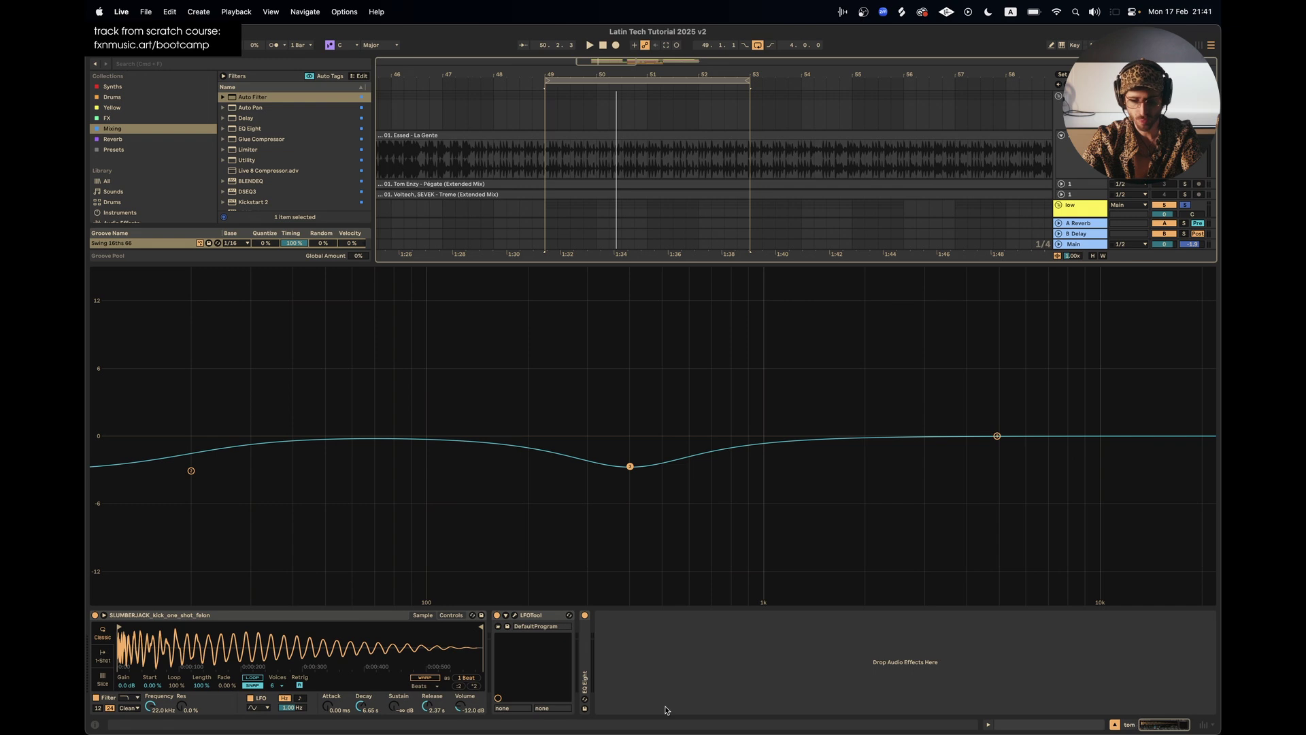
Move LFOTool after EQ Eight in the tom's chain and lower the gain of EQ band 2 to -3.70 dB
double_click(592, 675)
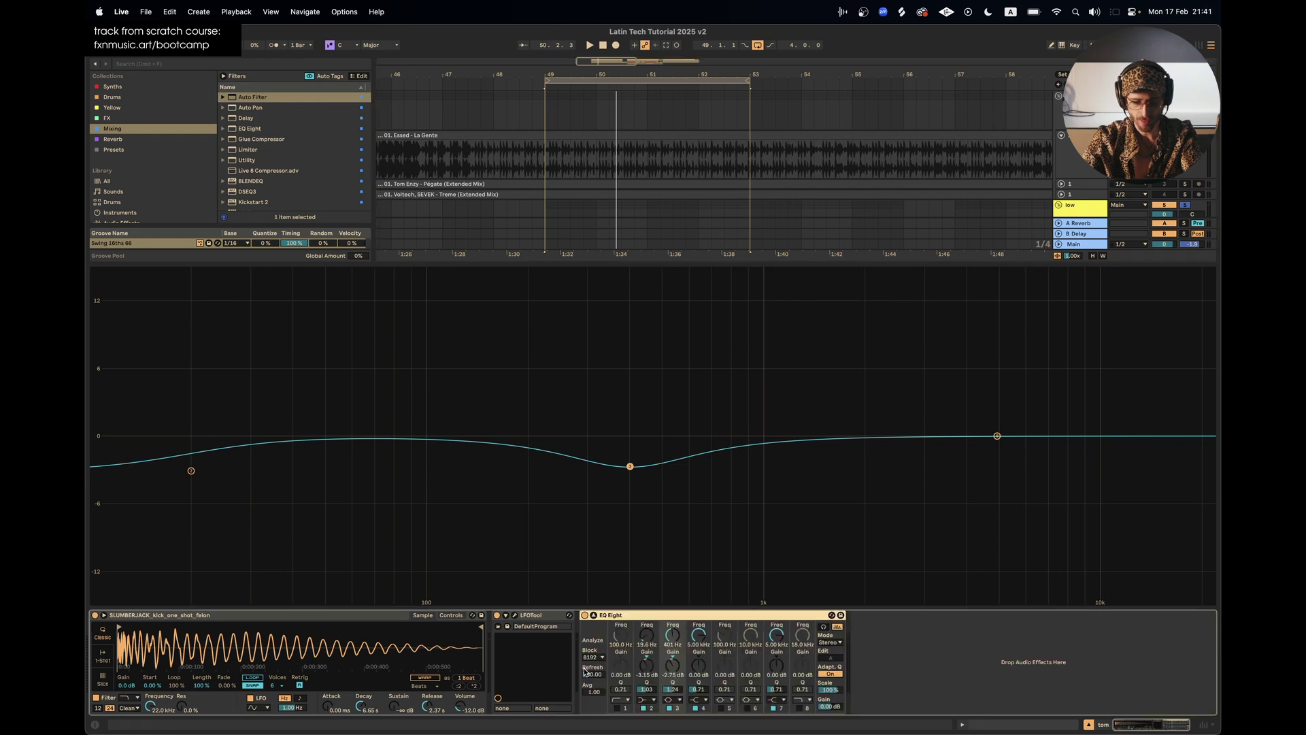
click(516, 616)
drag(546, 639, 857, 660)
click(125, 64)
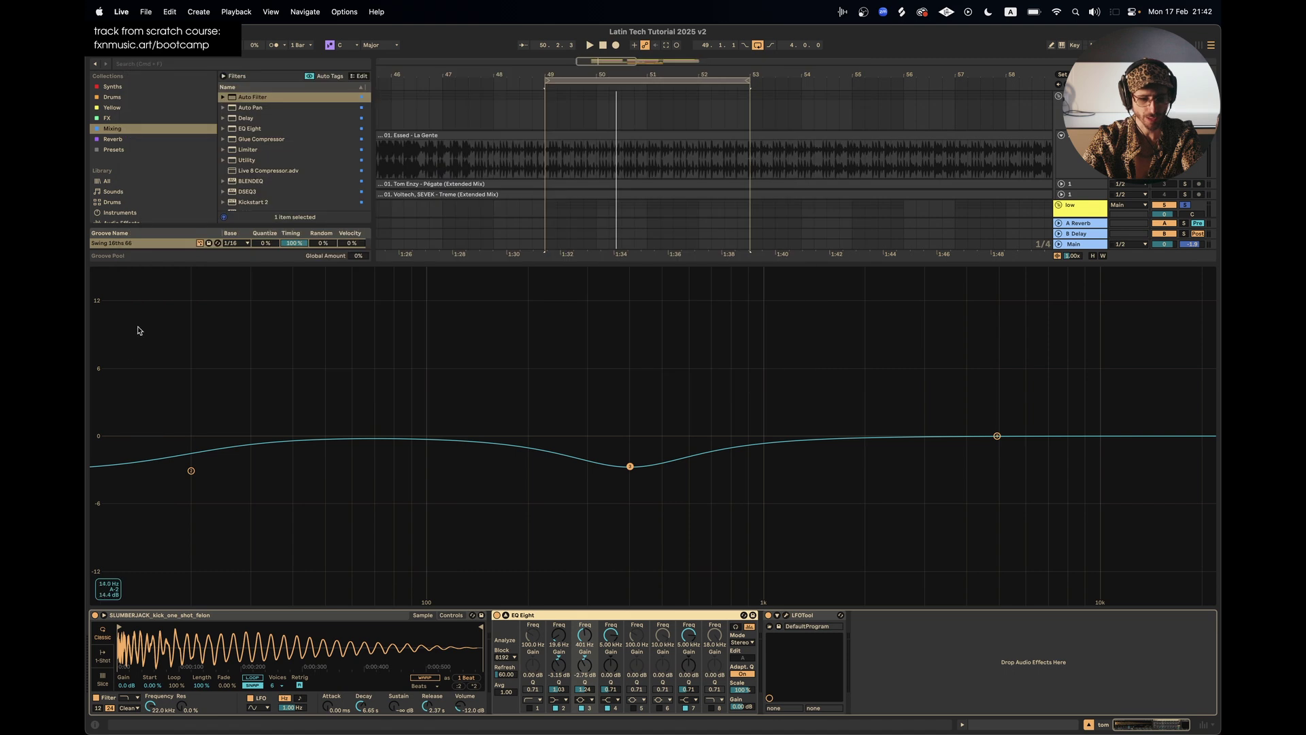
drag(191, 470, 191, 476)
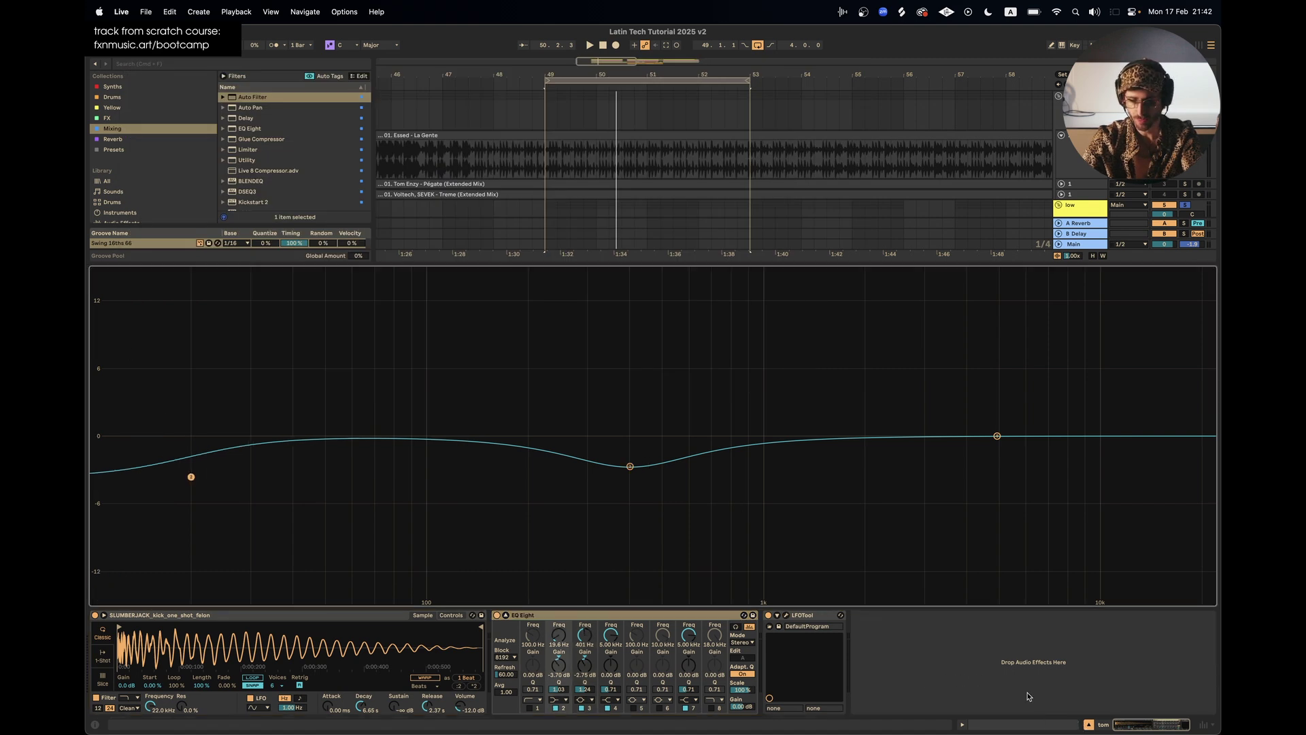
Solo the tom and play it with EQ Eight bypassed and enabled to compare
click(1089, 726)
double_click(1070, 324)
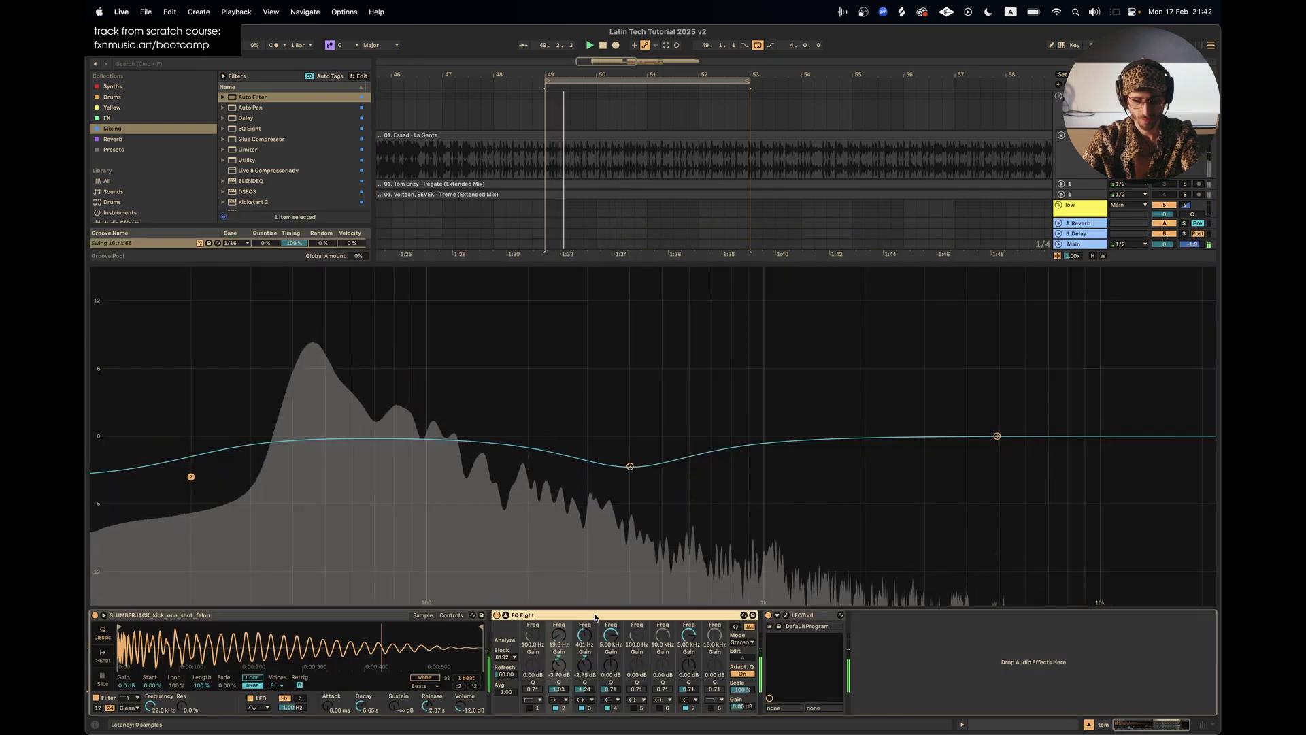
click(497, 616)
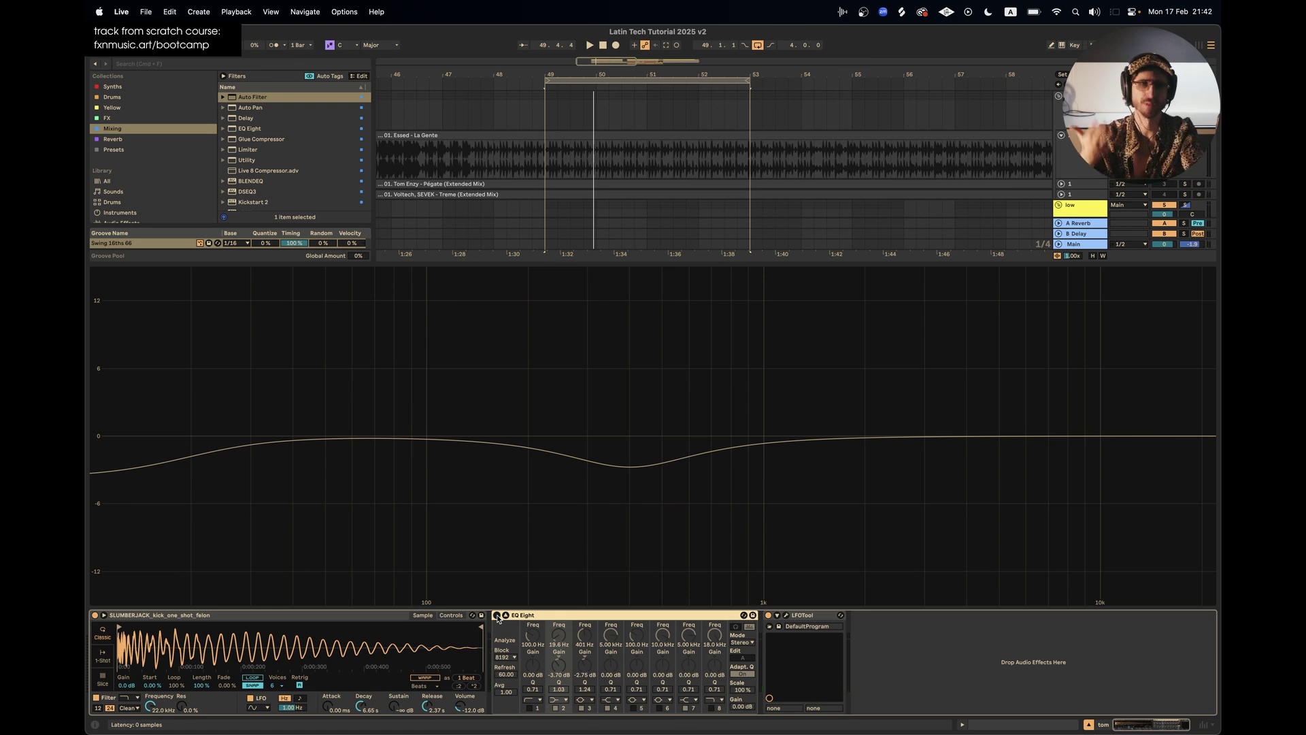
click(497, 615)
key(space)
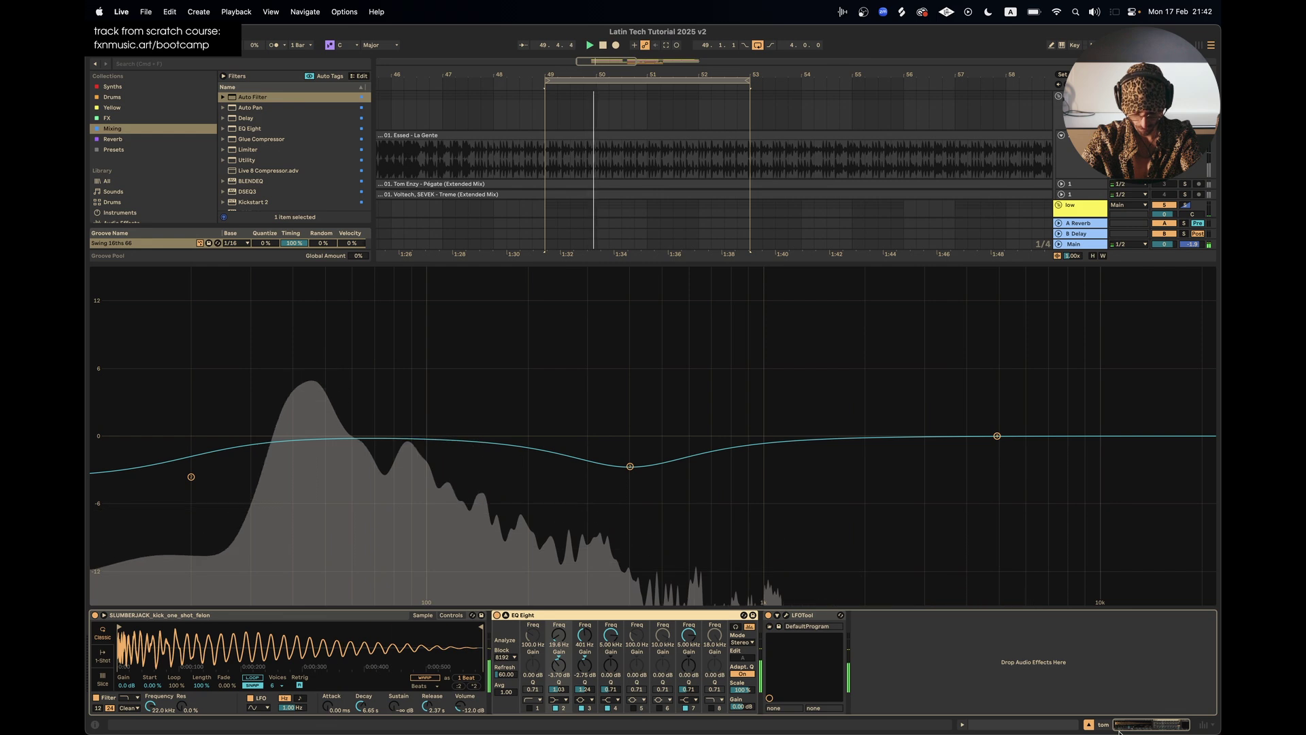
Fold the bass 1 and tom tracks, solo the low group again, and play it
click(1087, 724)
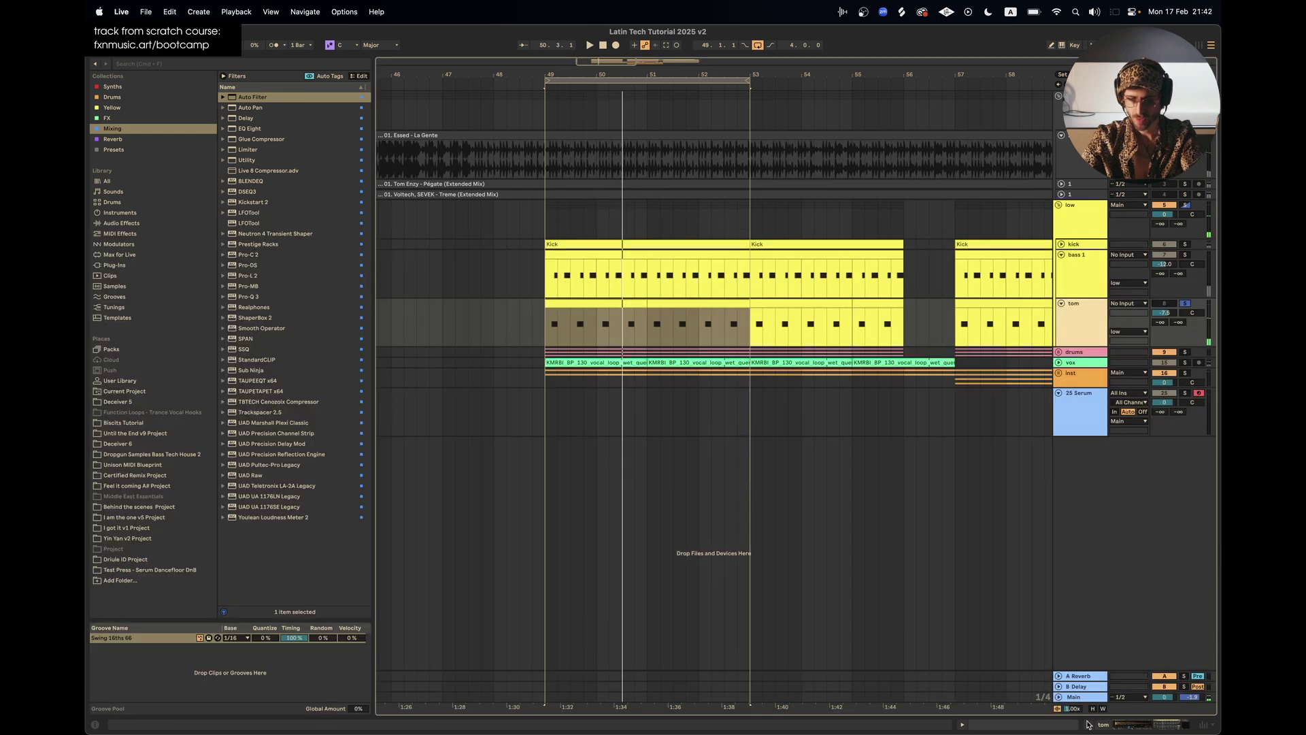
click(1061, 255)
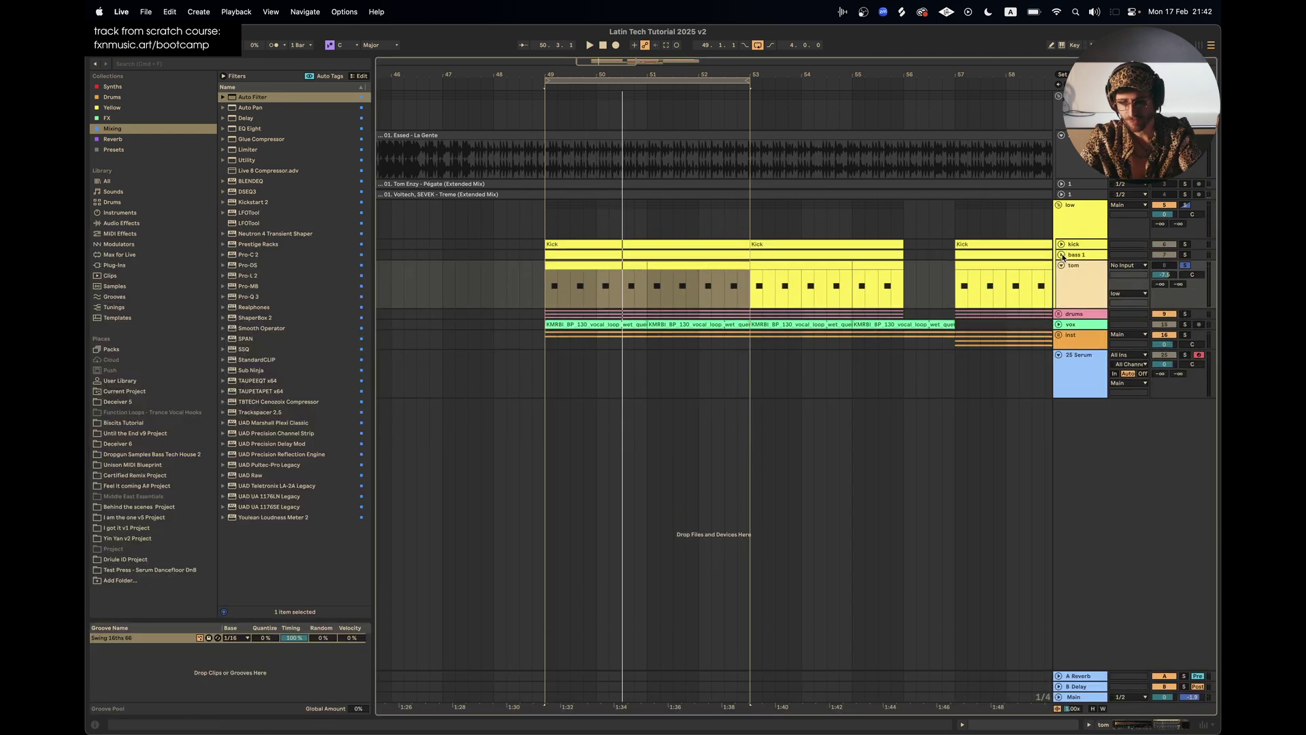
click(1061, 265)
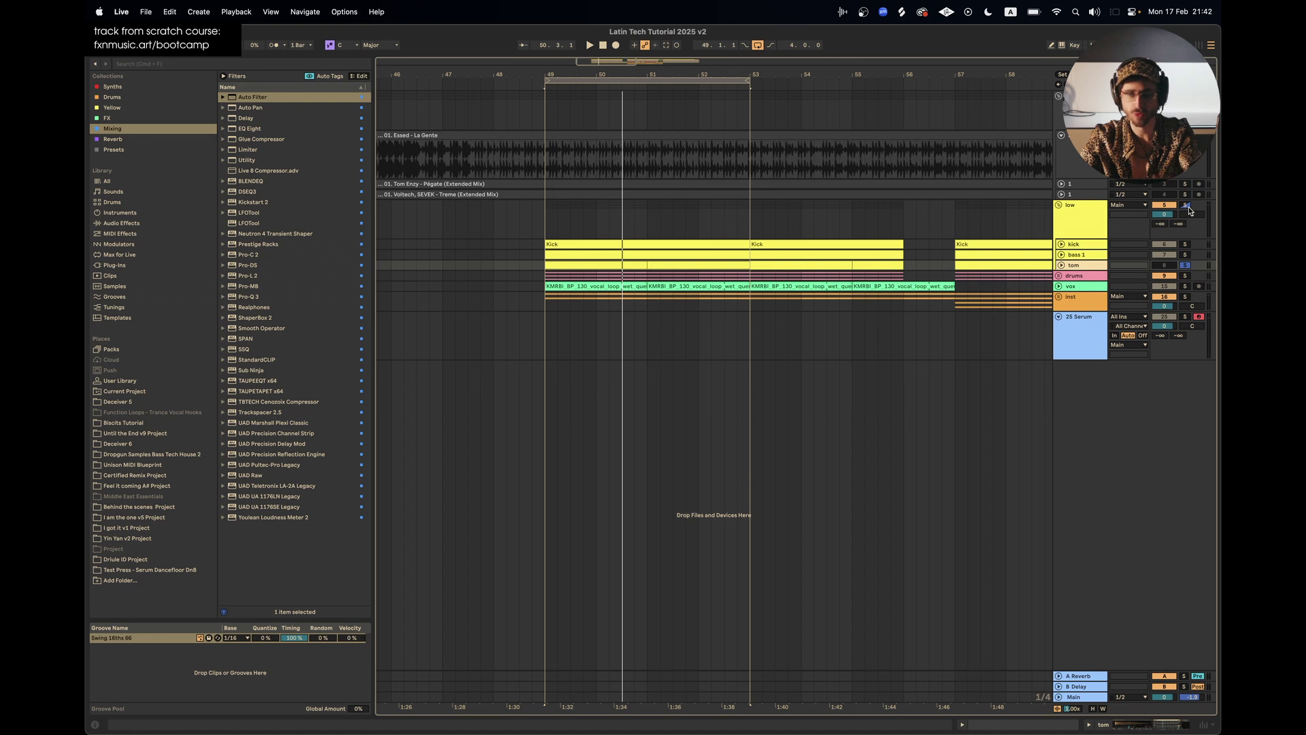
click(1186, 205)
key(space)
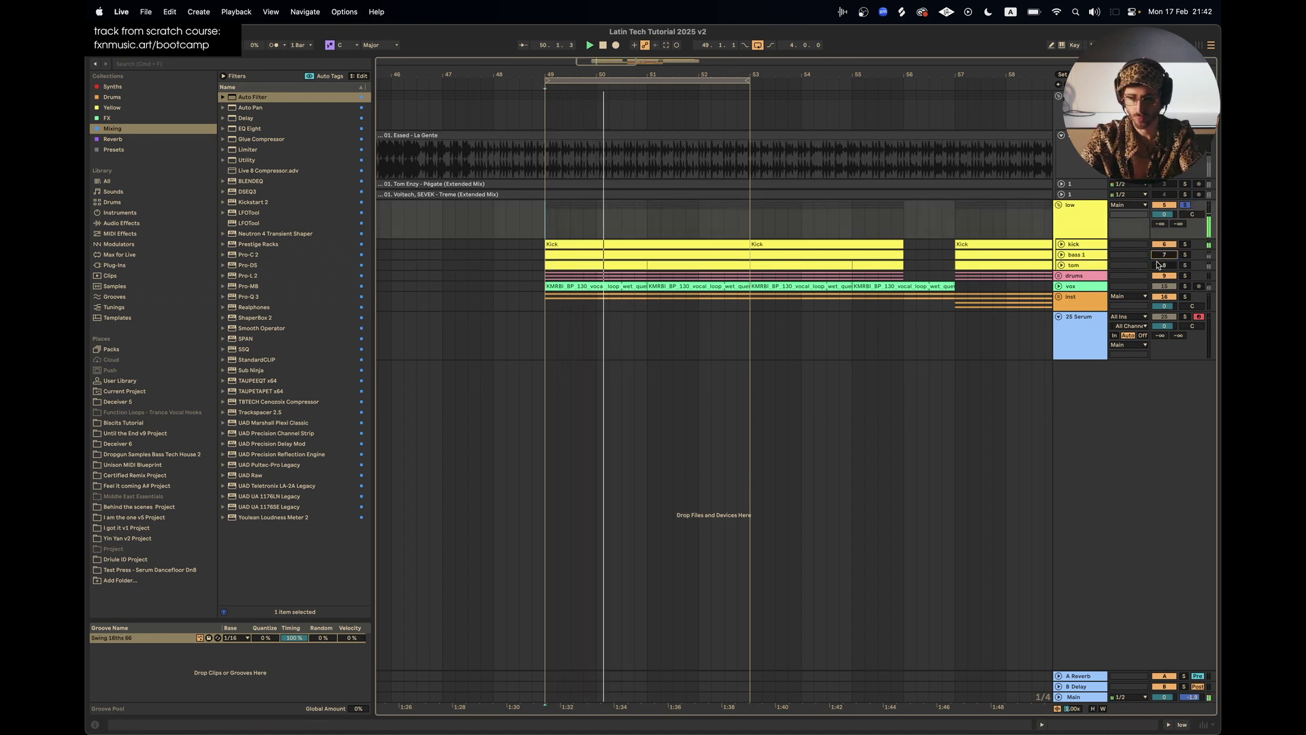
Open Realphones on the Main track and play the low group through the Cinelab Extra Lounge environment
double_click(1077, 697)
key(space)
key(space)
click(613, 451)
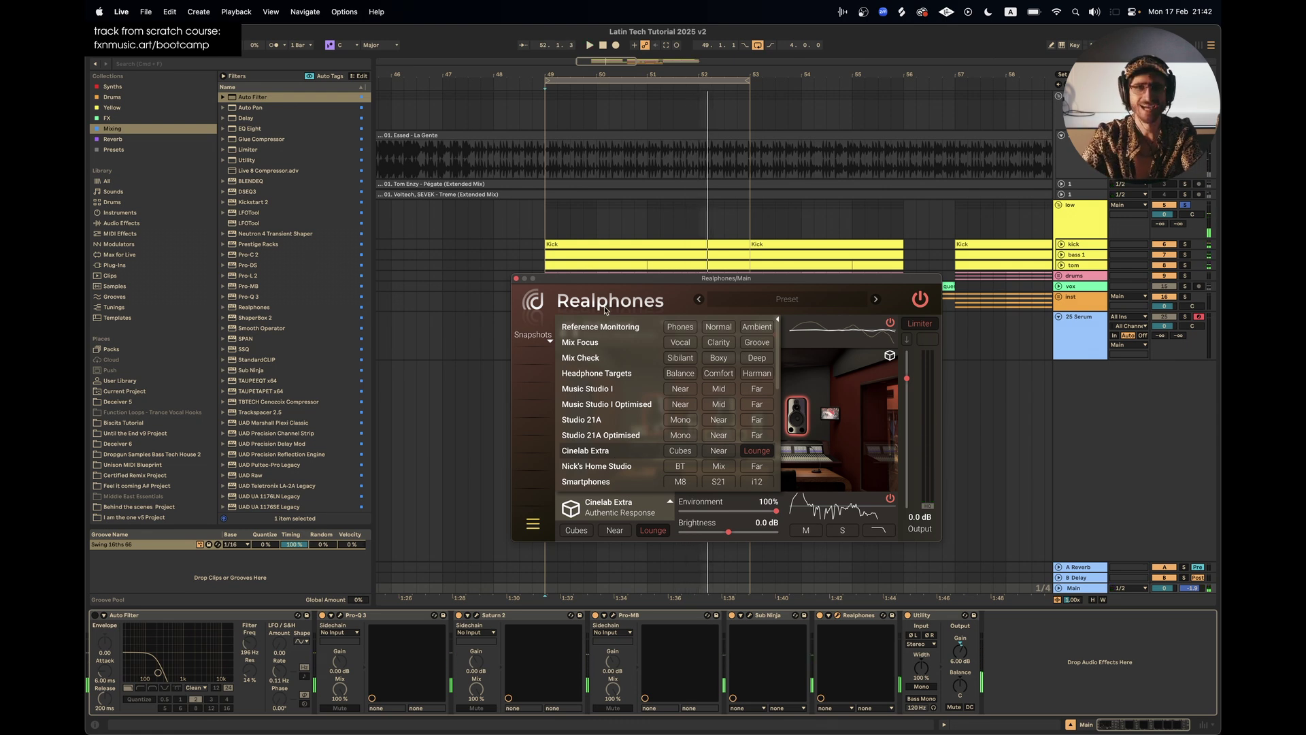
Open the bass 1 clip's notes and select the four C3 notes of its first bar
double_click(570, 253)
click(394, 570)
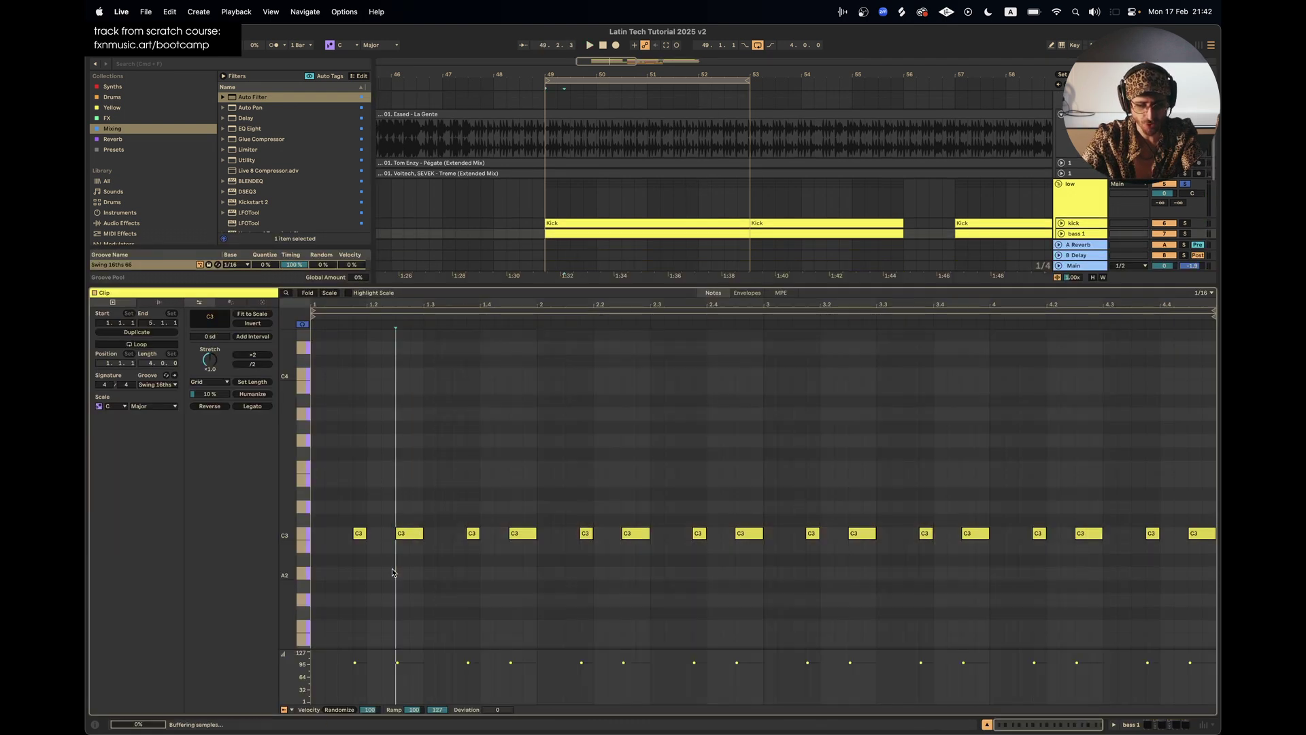
drag(325, 536, 524, 537)
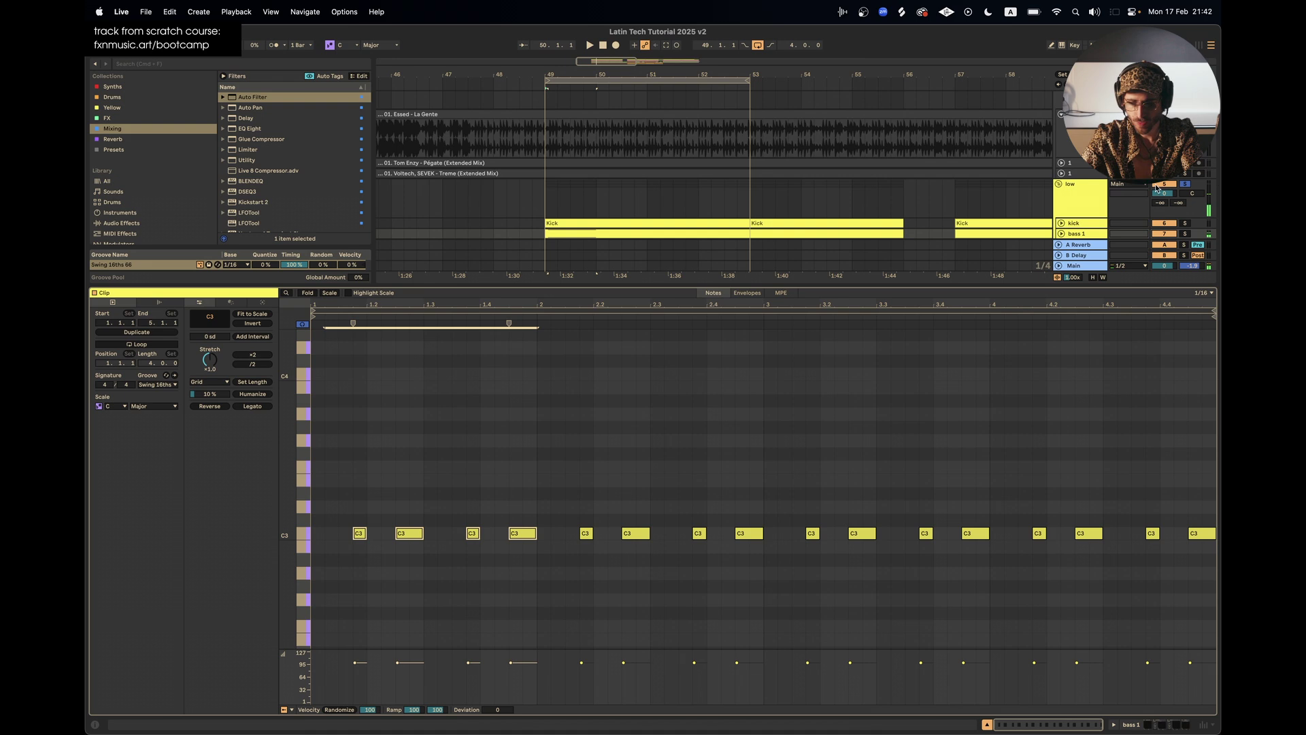
Solo bass 1 and the kick together and play them
click(1183, 234)
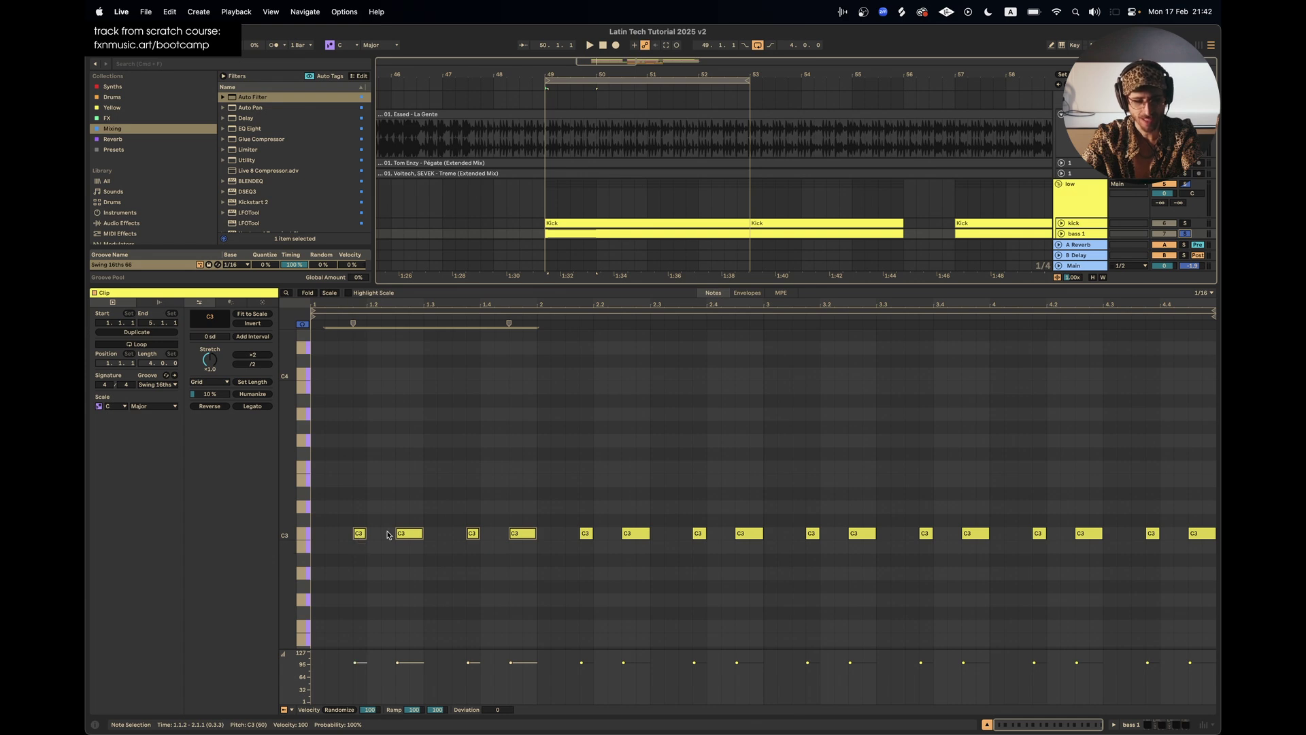
click(1186, 223)
key(space)
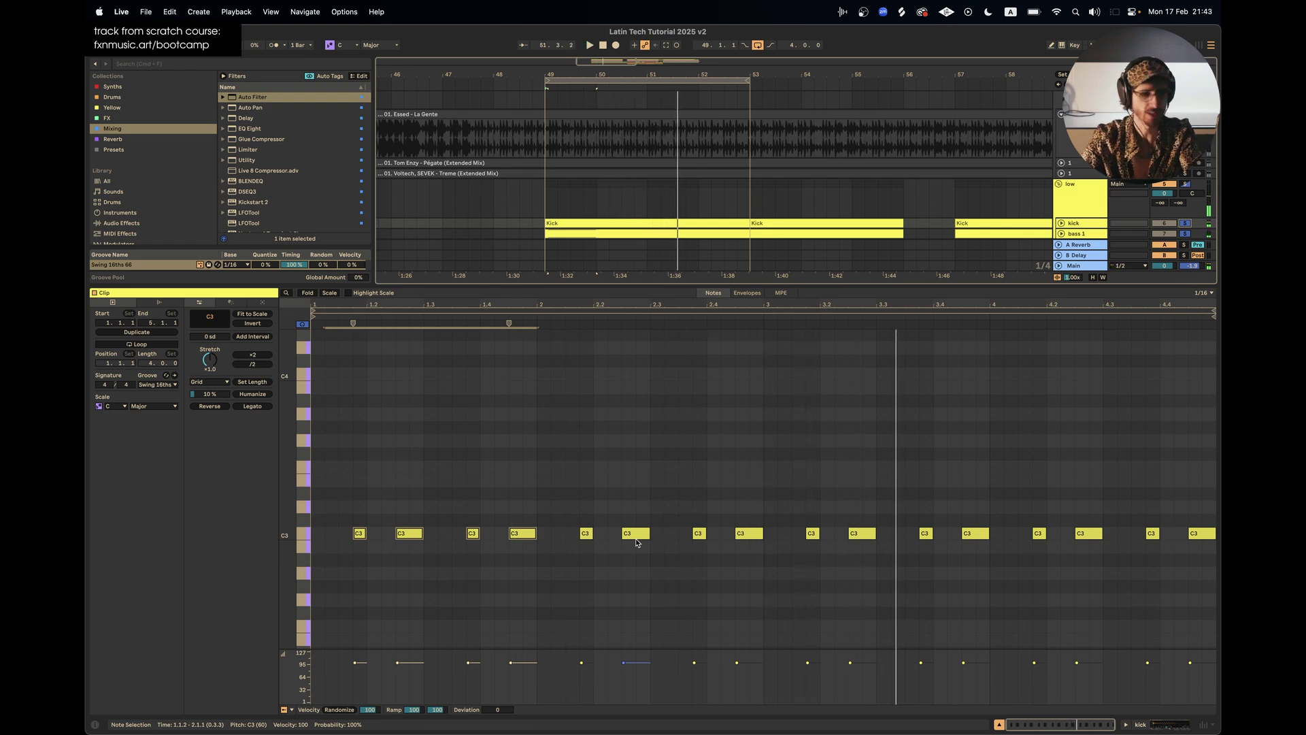
Close the note editor and unfold the drums group together with its drums track
click(999, 725)
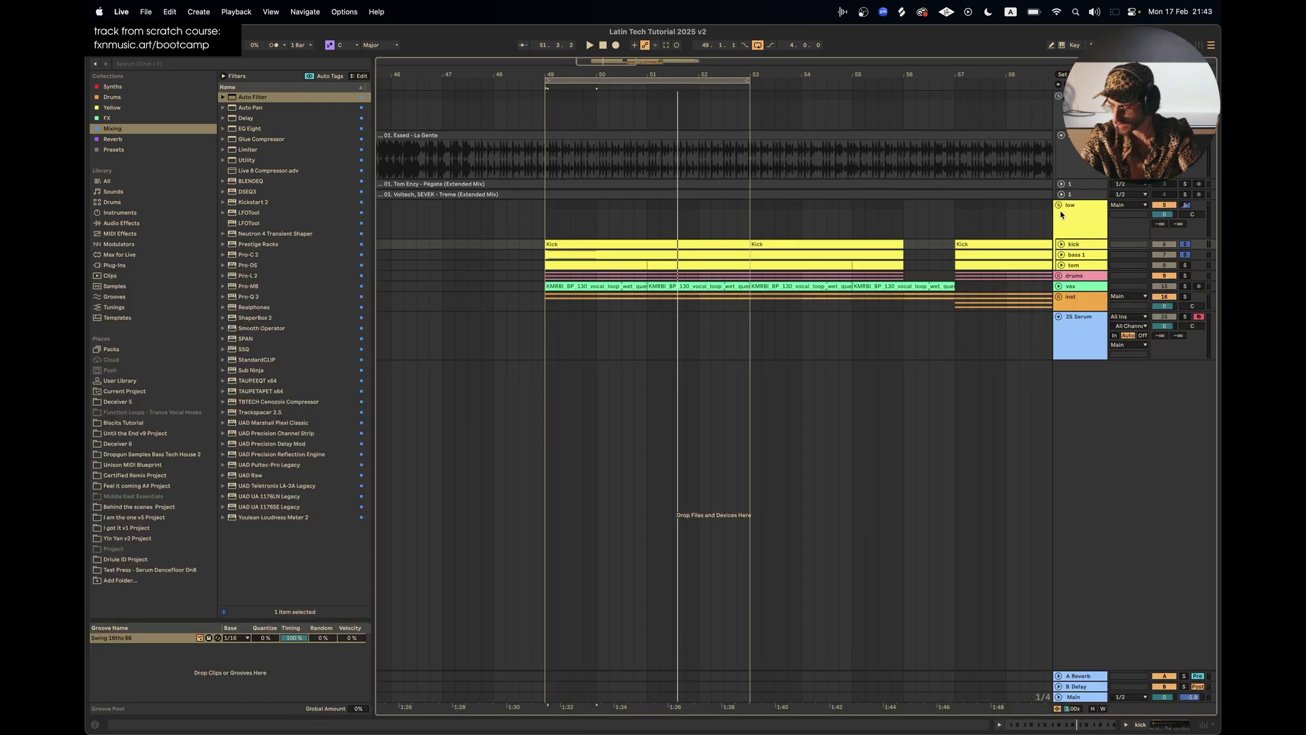
click(1058, 276)
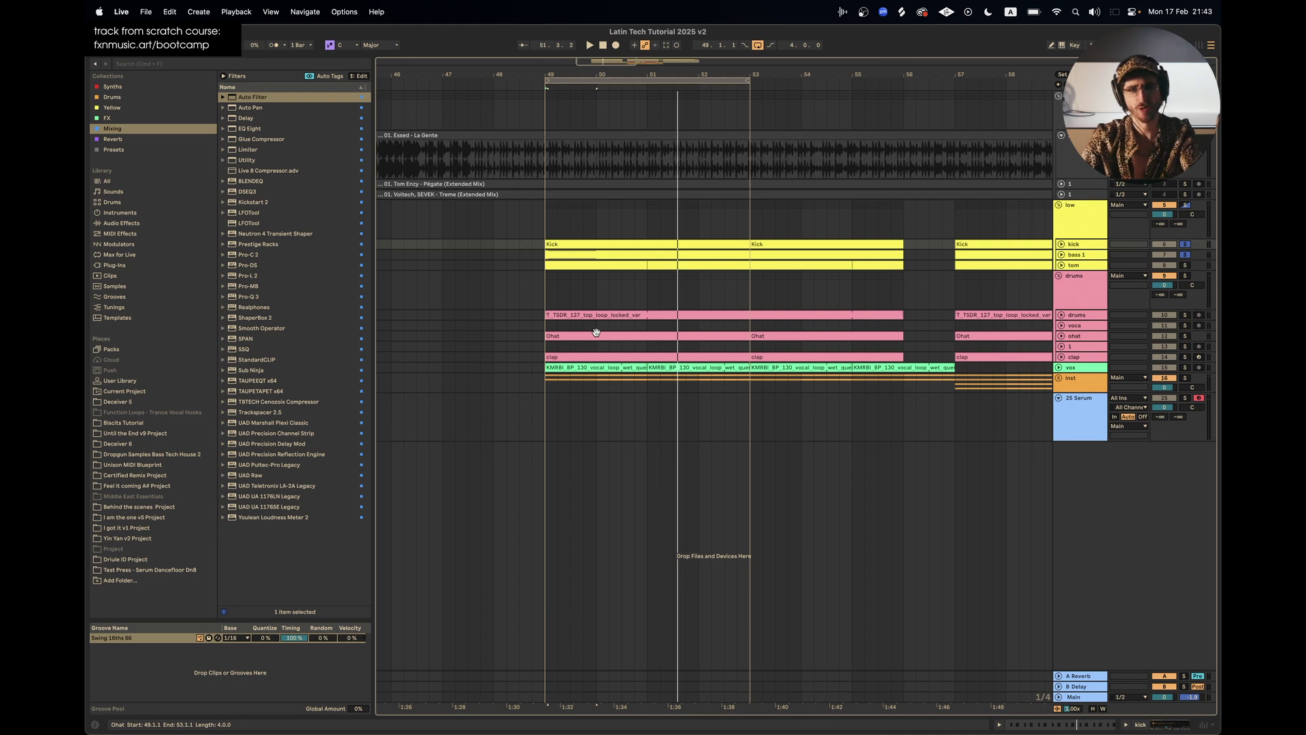
scroll(596, 332, up, 3)
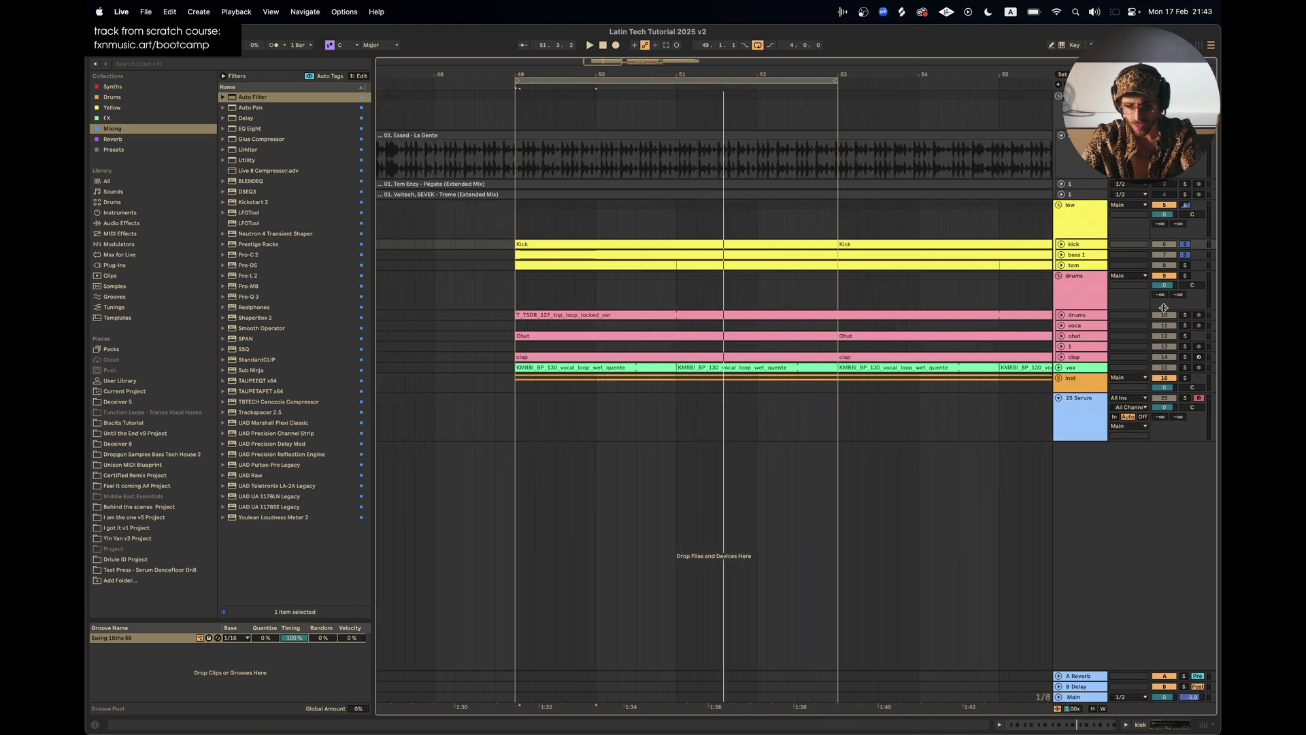
drag(1072, 319, 1072, 357)
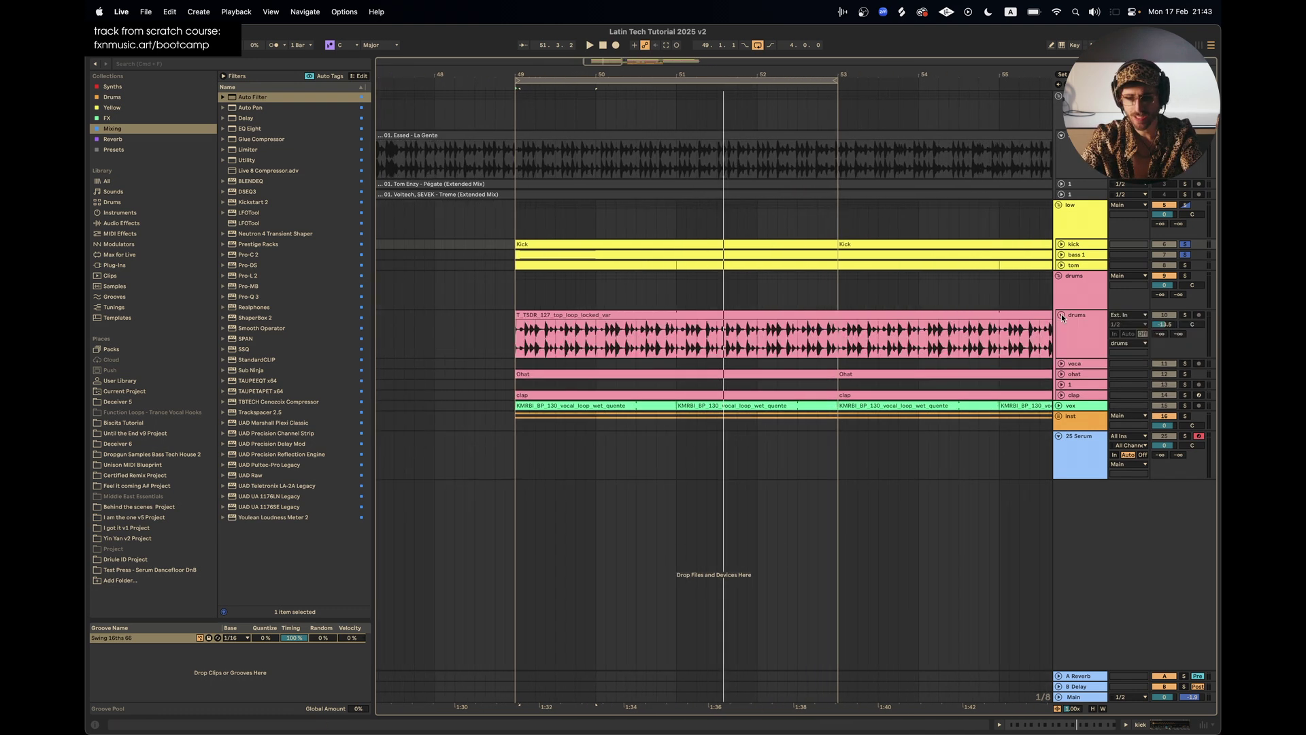
Solo the drums track, show its effects, and play the top loop from bar 49
click(518, 326)
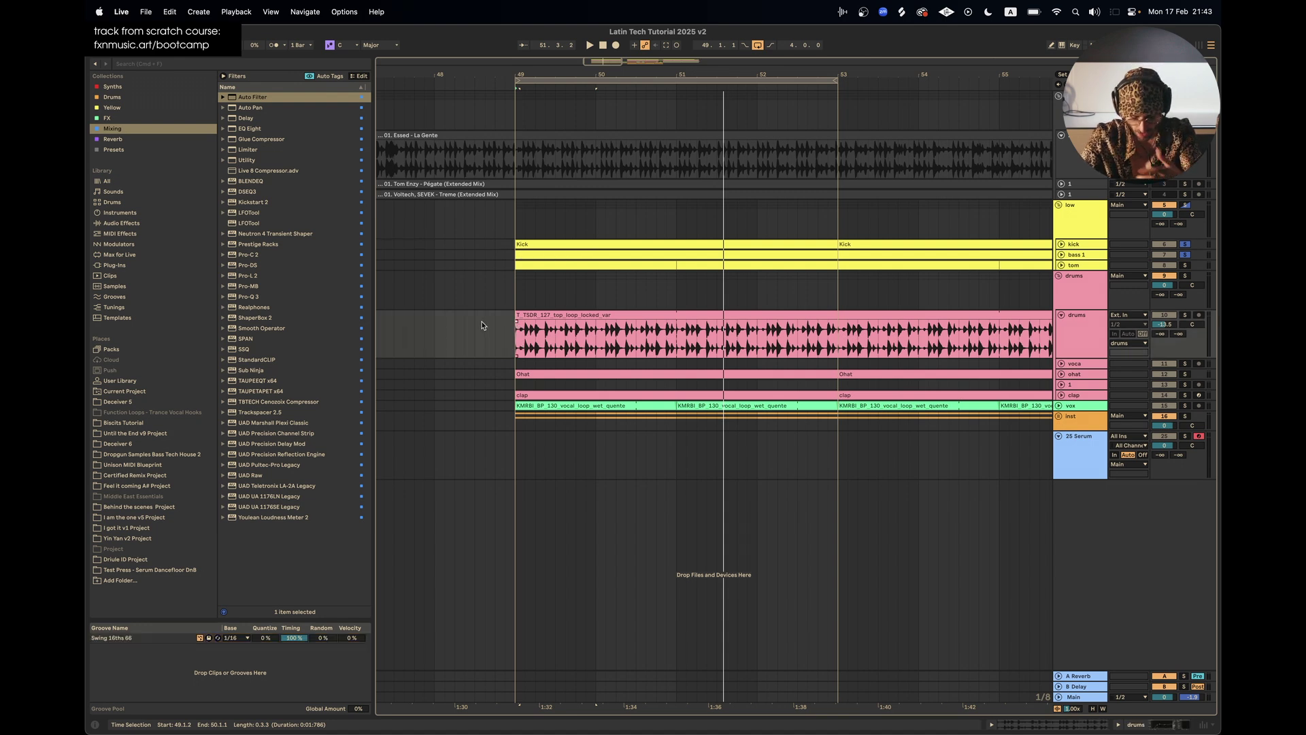
key(space)
click(1187, 317)
double_click(1093, 332)
key(space)
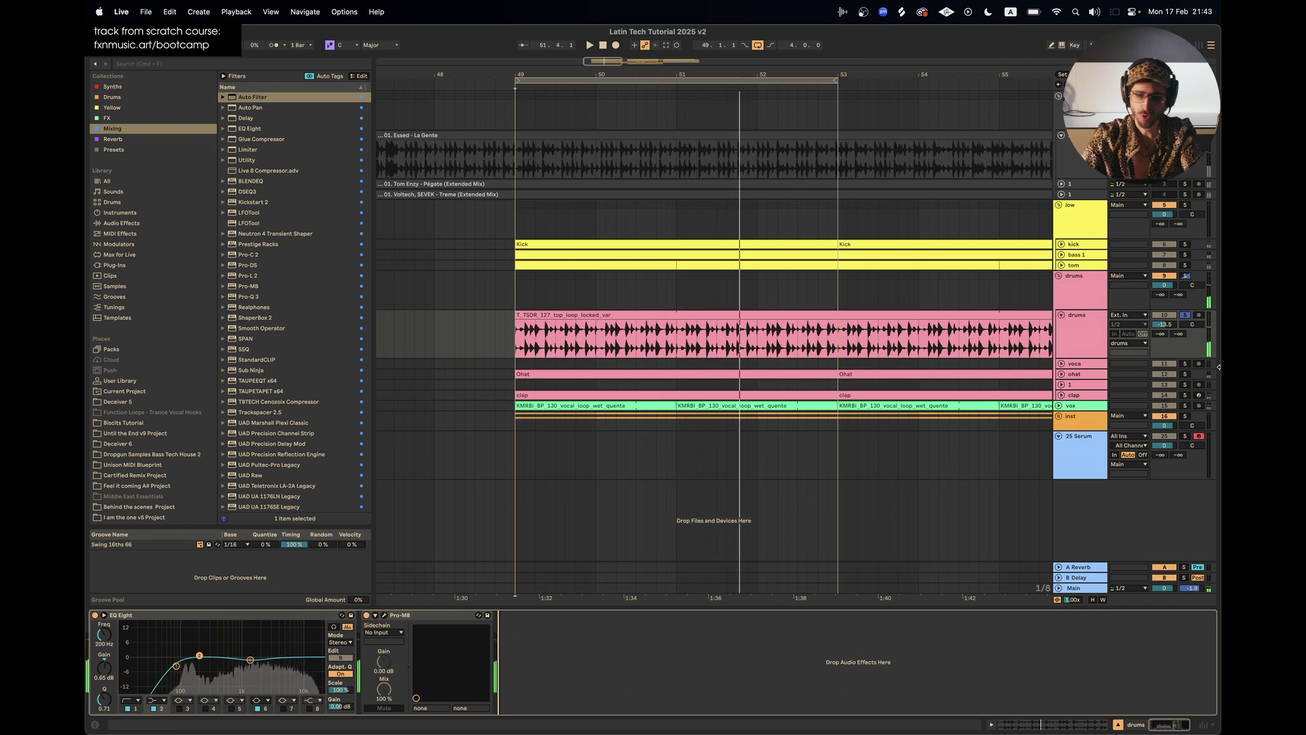
Add the kick to the soloed drums track and play both together from bar 49
click(1184, 246)
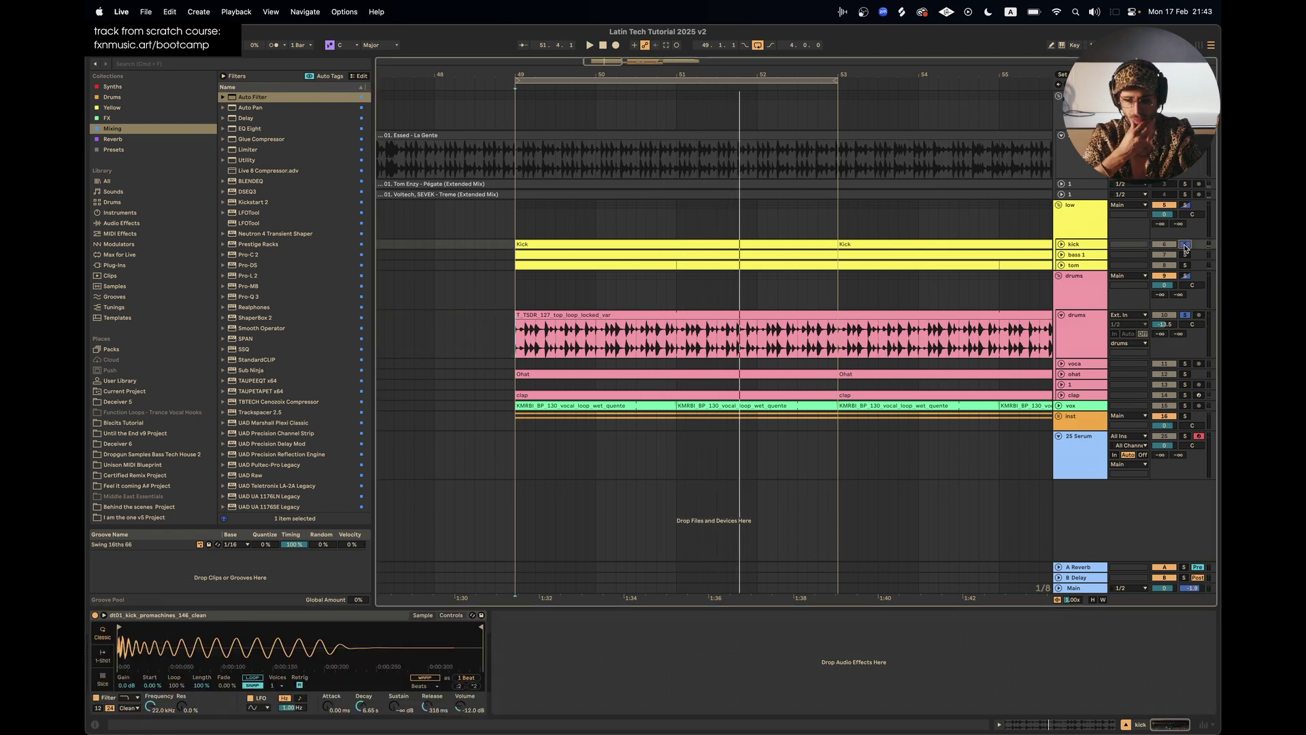
click(1085, 342)
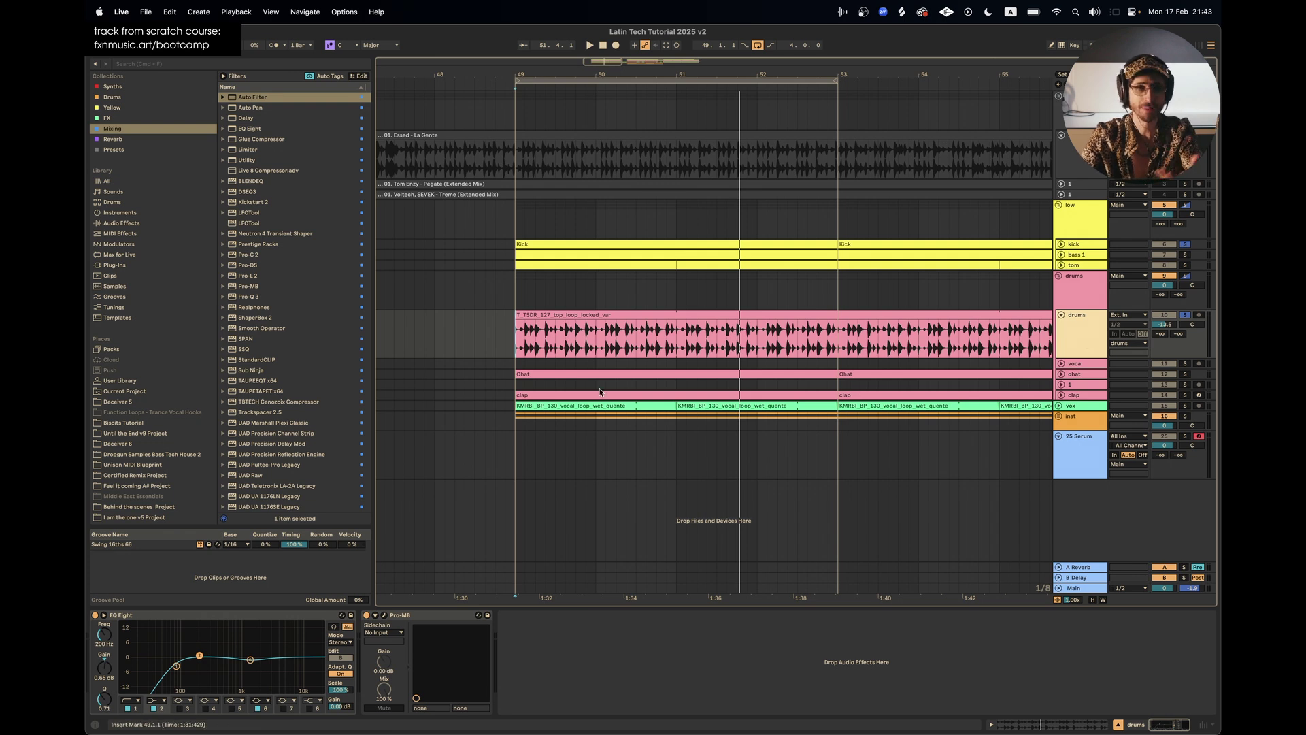
key(space)
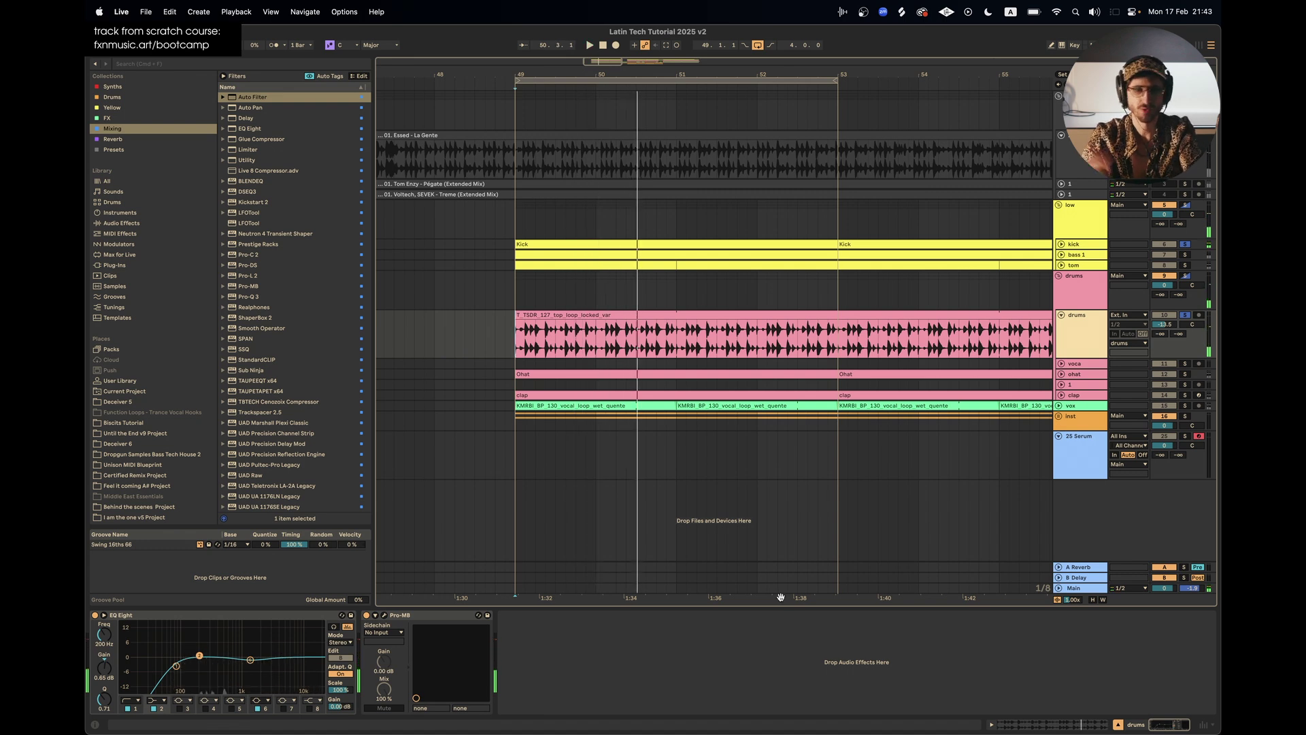
click(713, 701)
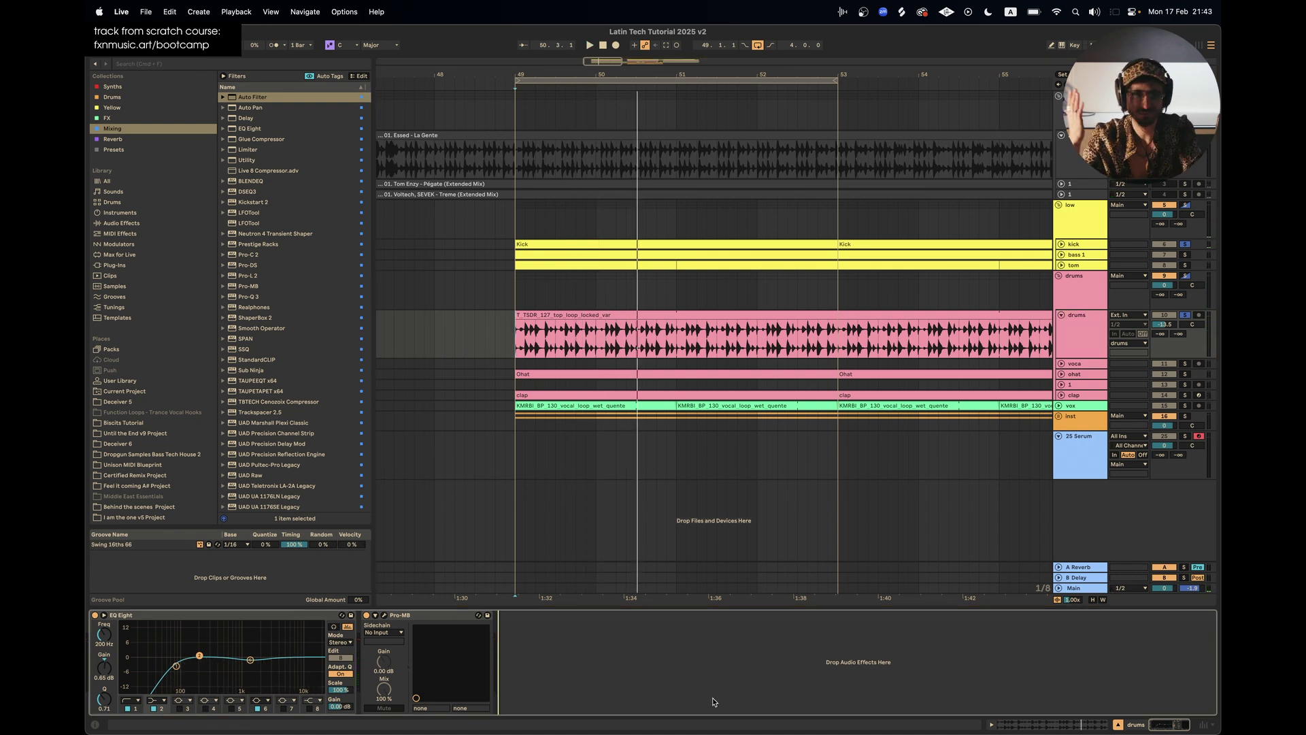
key(space)
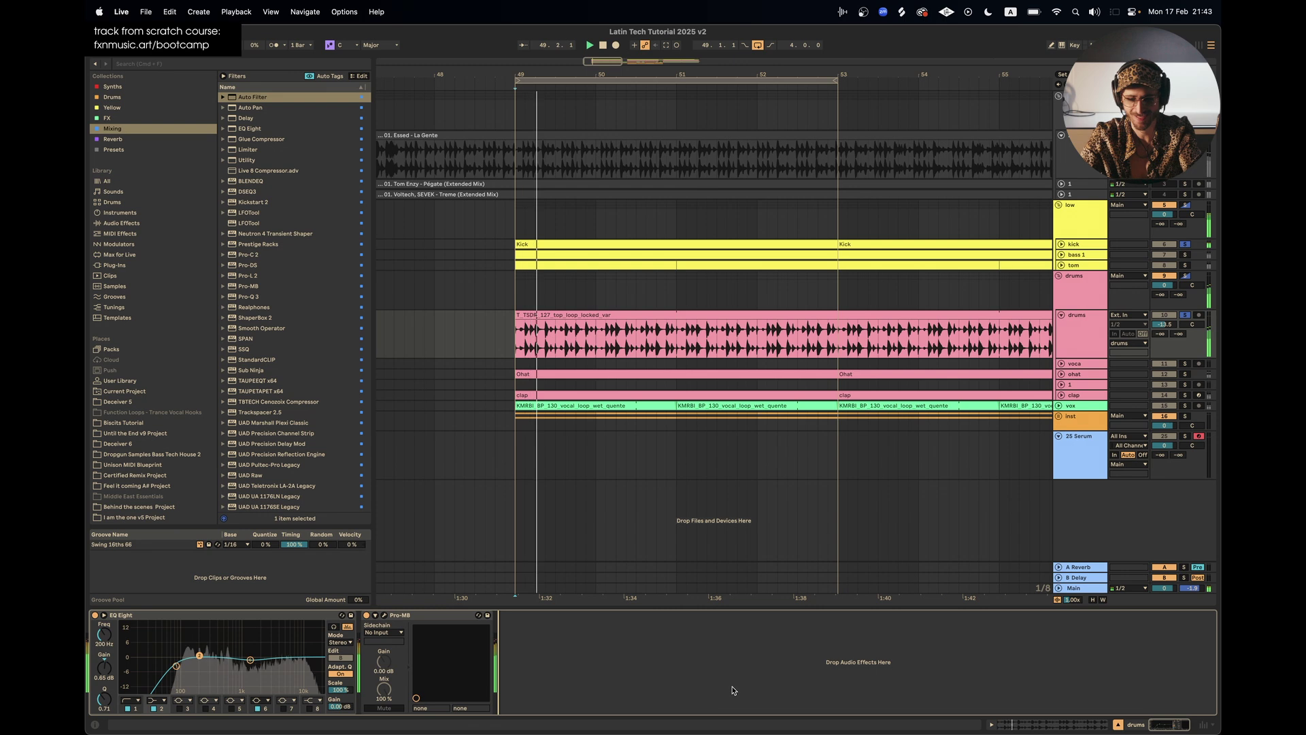
Compare the top loop with EQ Eight and Pro-MB bypassed and active during playback, and examine the loop clip's waveform
key(space)
click(413, 616)
shift+click(292, 616)
click(367, 615)
key(space)
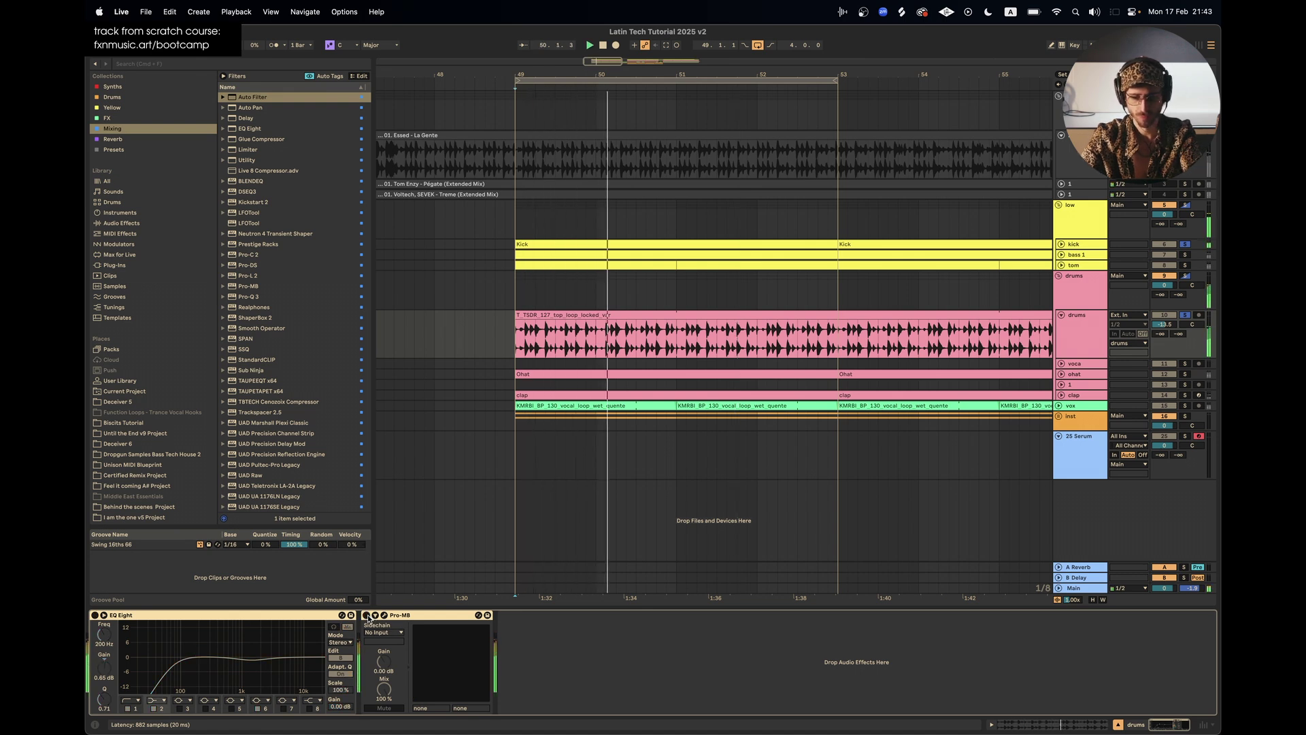
click(367, 615)
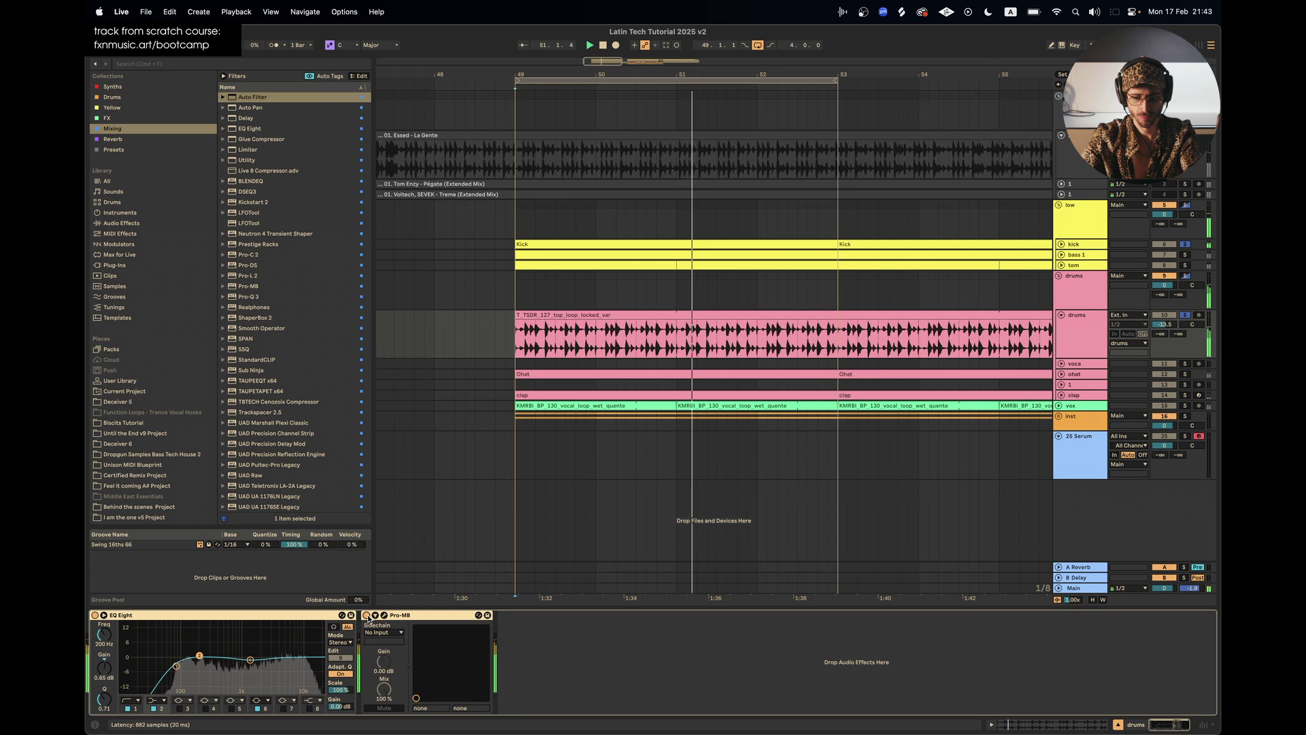
double_click(686, 313)
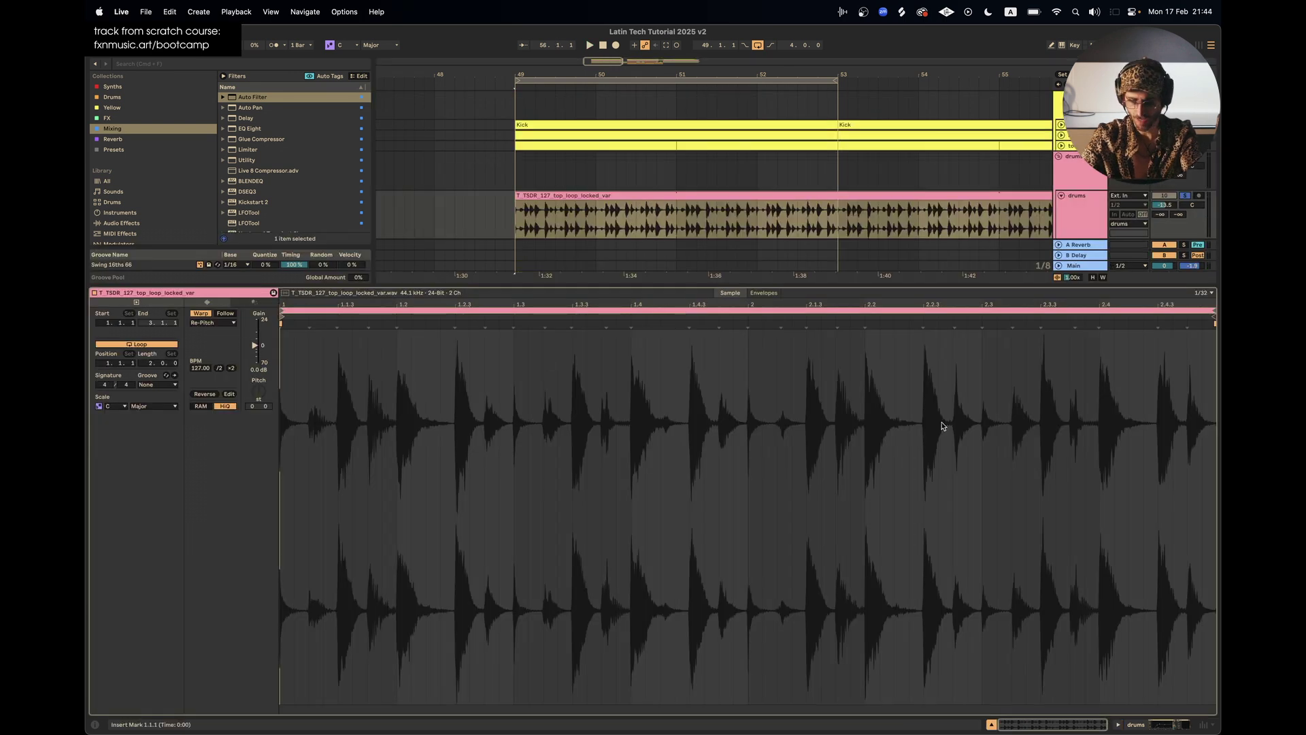
click(991, 725)
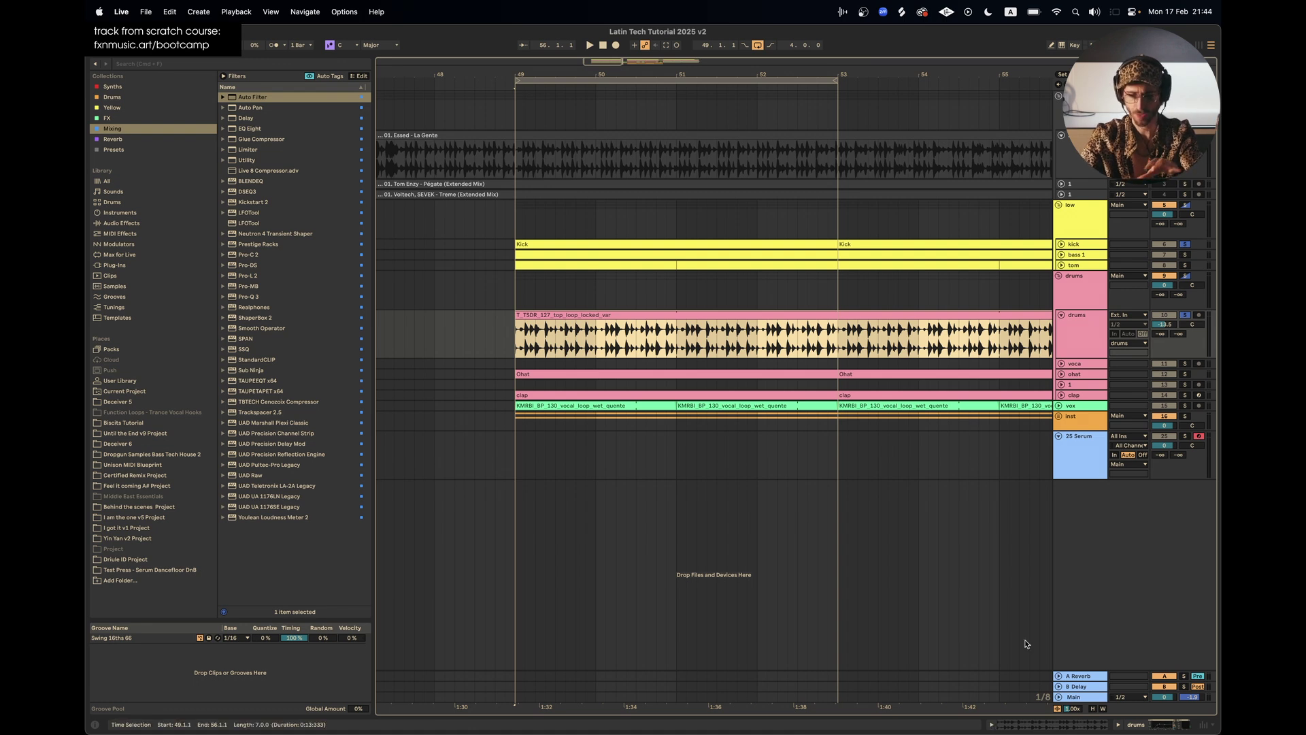
Unfold the ohat track, solo ohat and clap, and play them from bar 49 with the kick added
click(1061, 375)
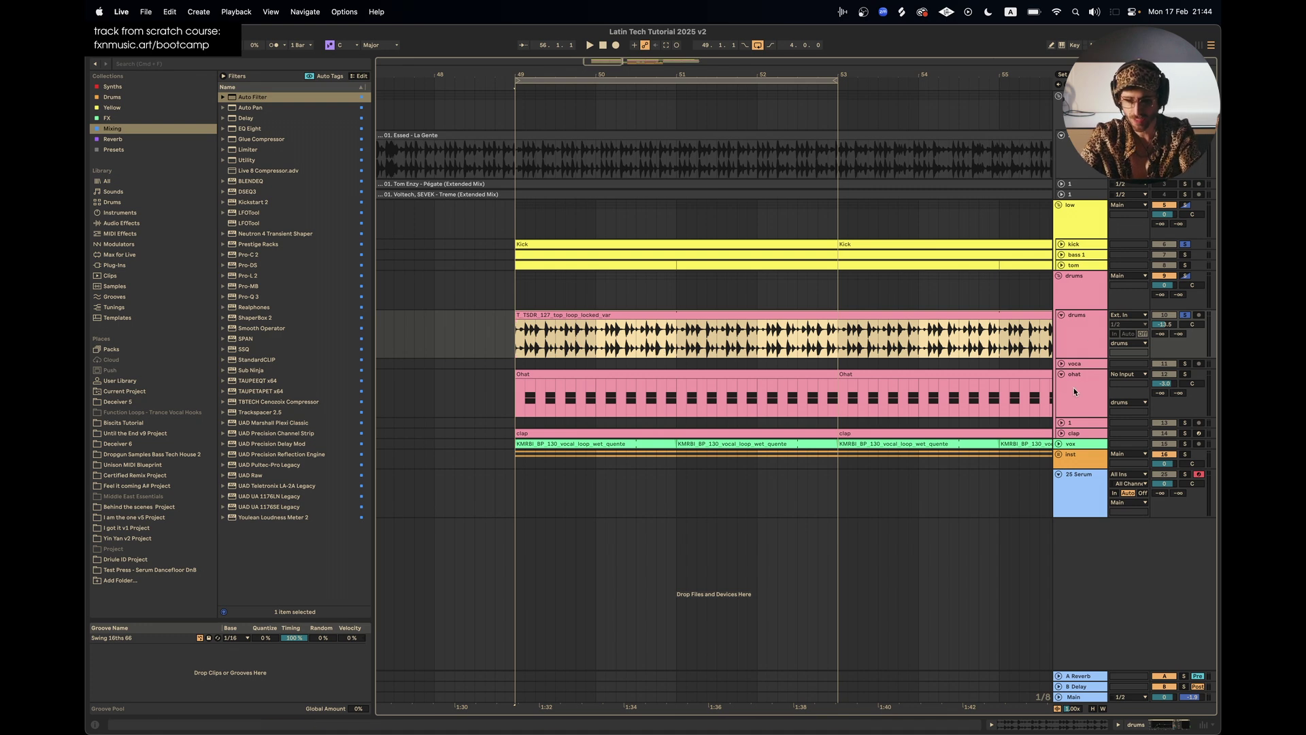
click(1184, 375)
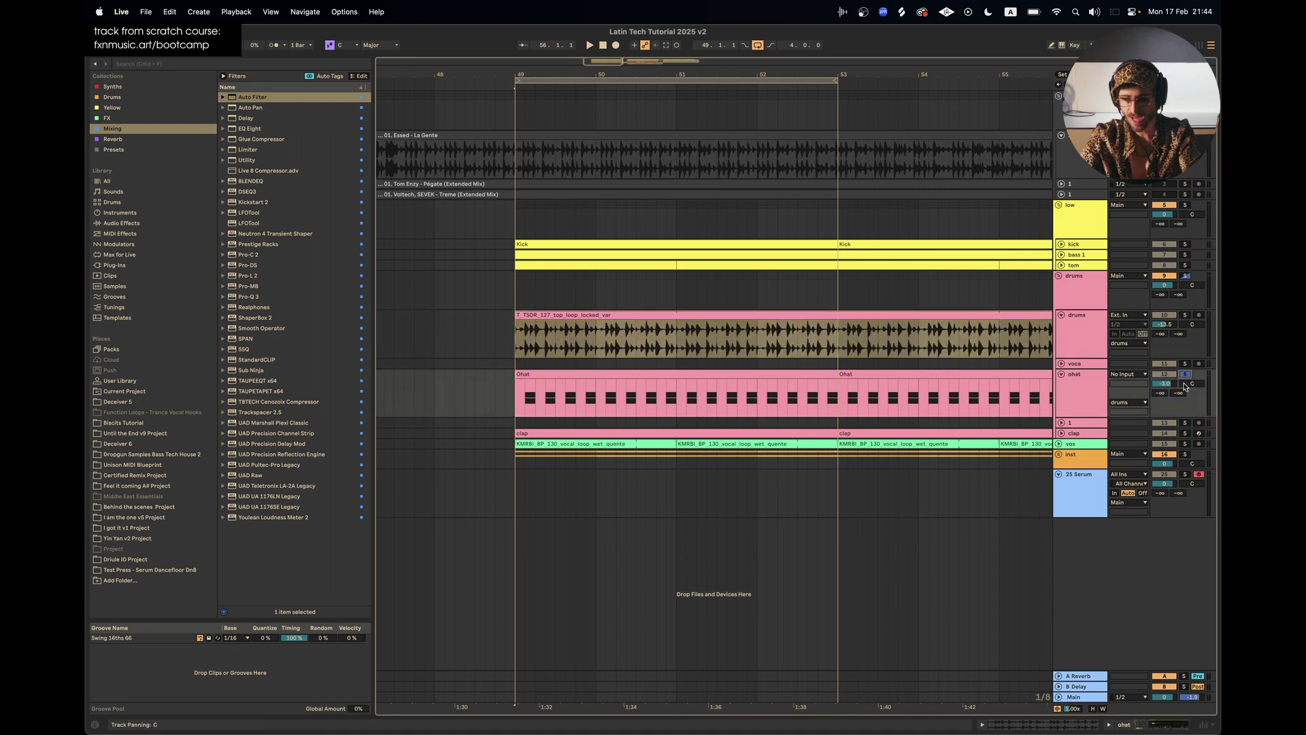
super+click(1185, 433)
click(518, 396)
key(space)
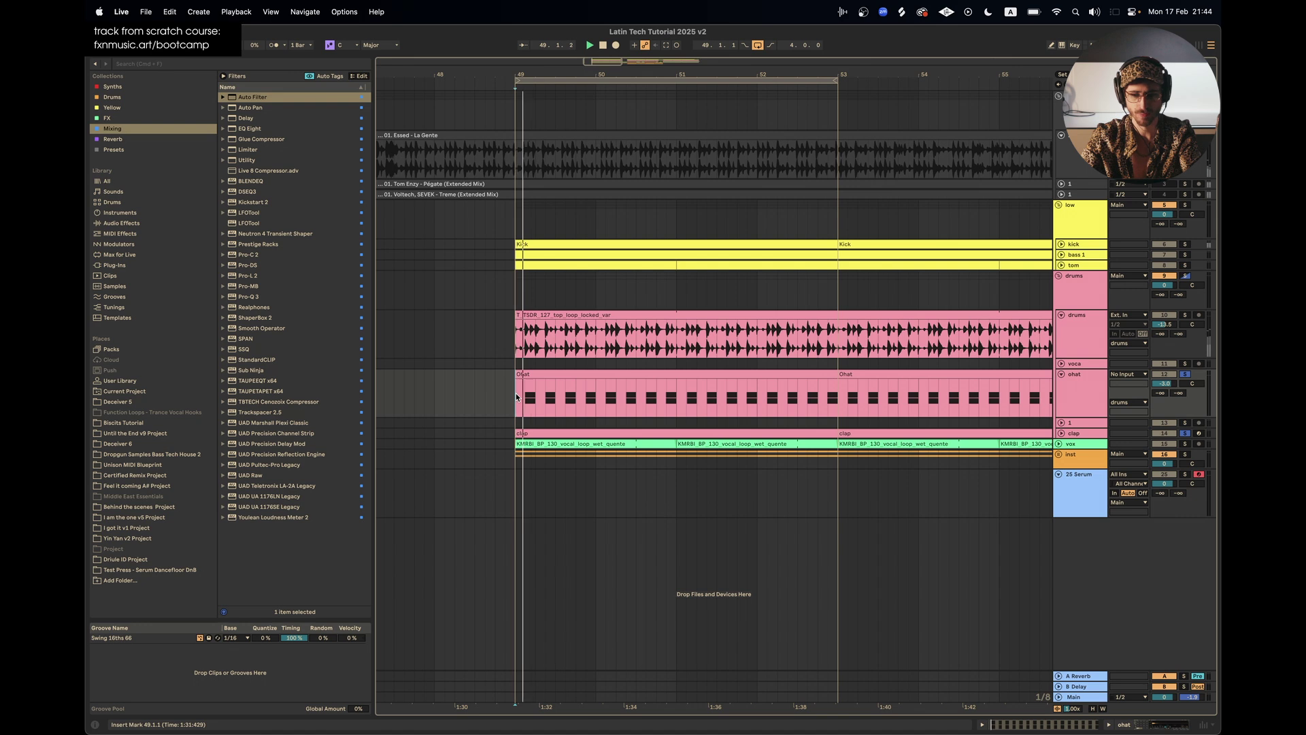
super+click(1184, 243)
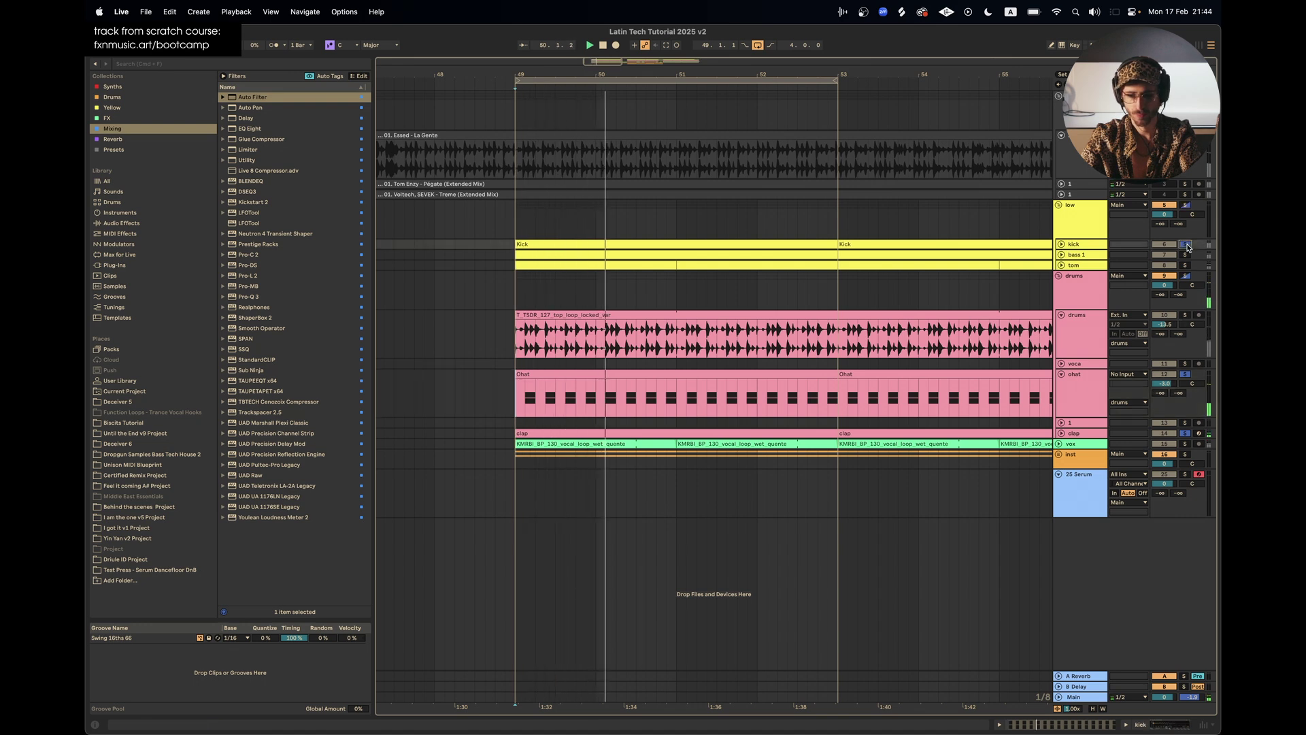
Unfold the clap track and replay the soloed kick, ohat and clap from bar 49
click(1061, 433)
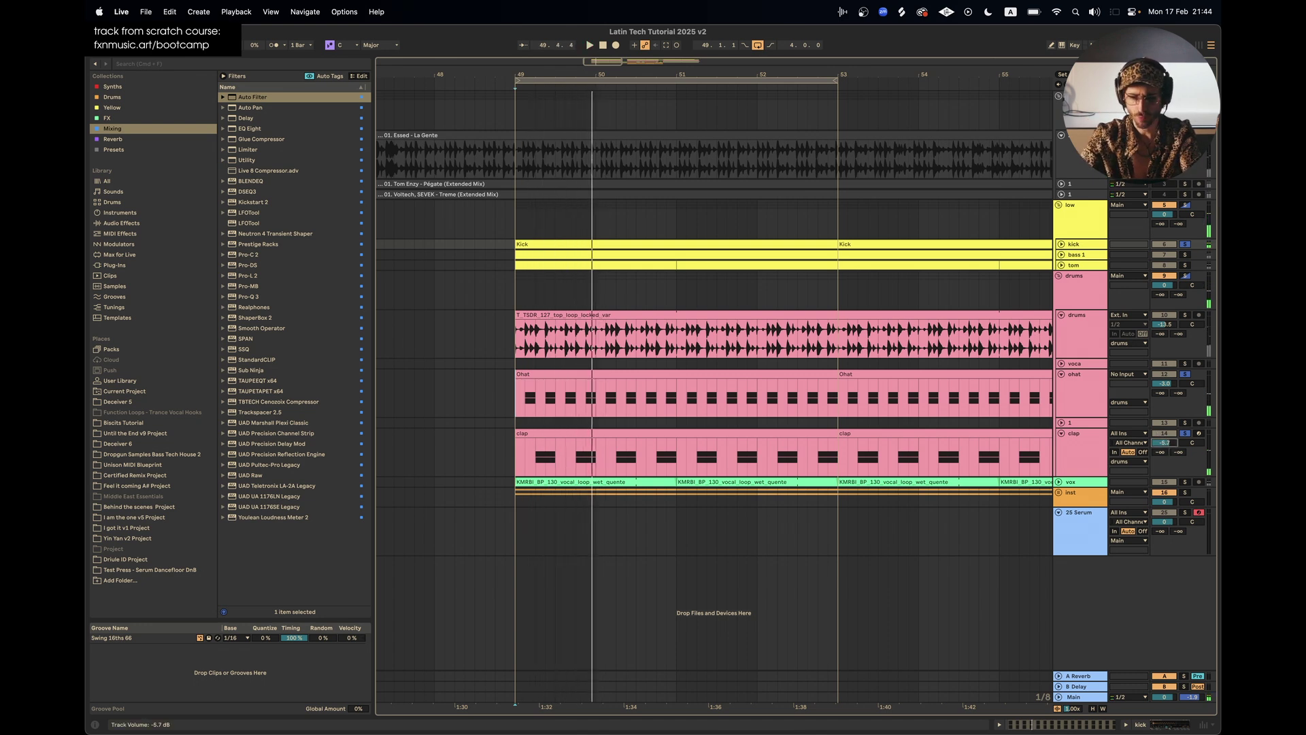
key(Up)
key(space)
key(space)
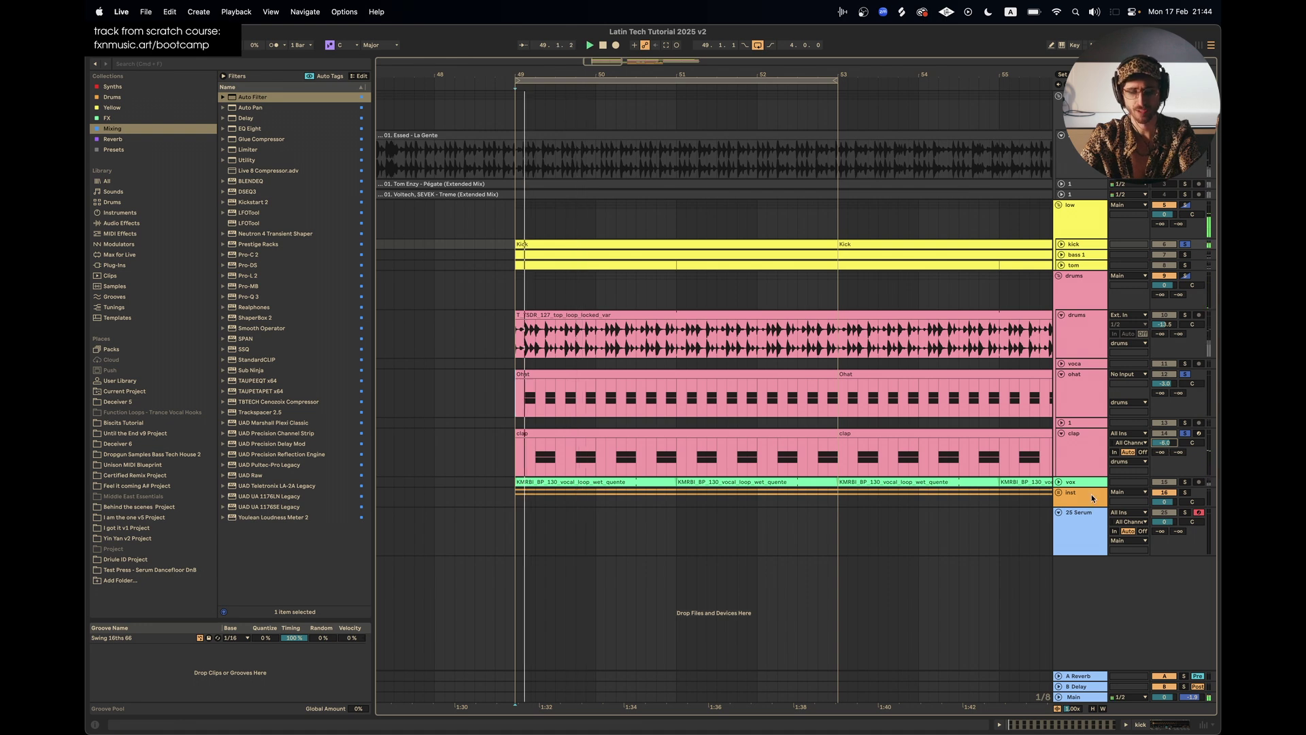
key(Return)
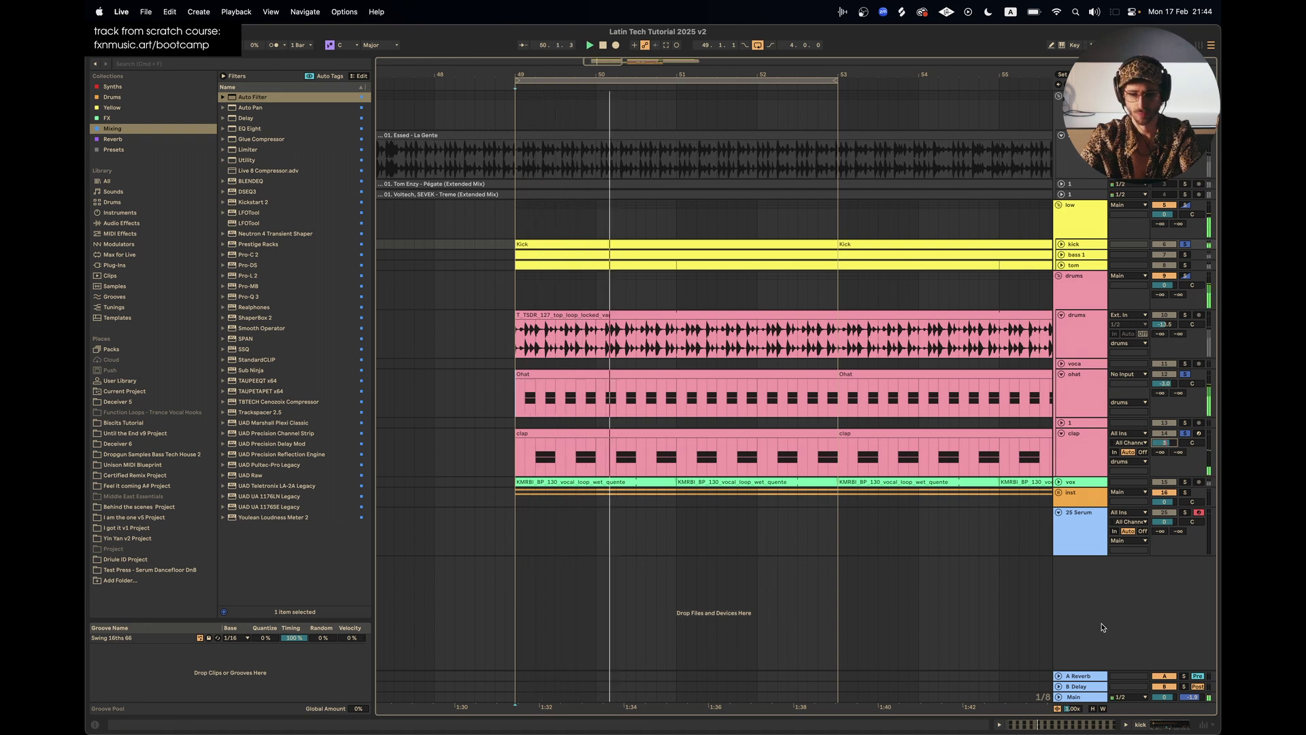
key(space)
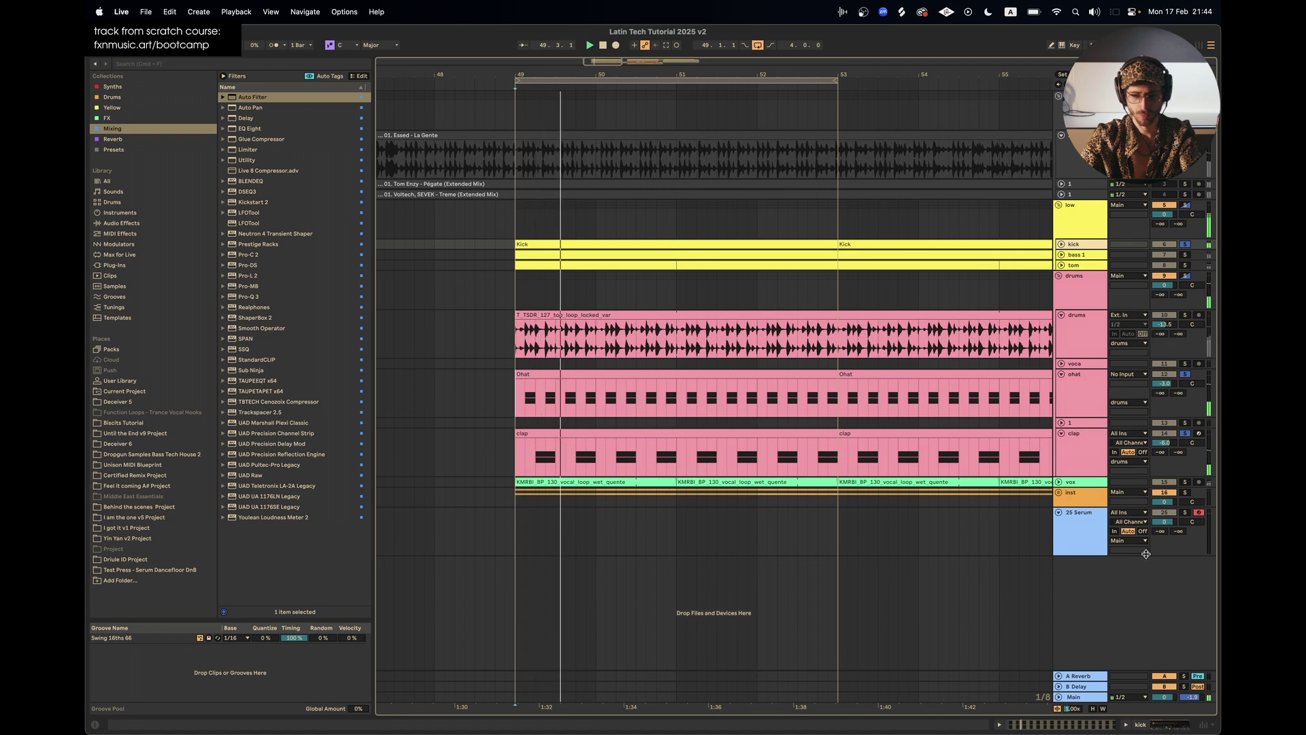
Play the drums loop along with the soloed kick, ohat and clap, and unsolo the clap
click(1185, 315)
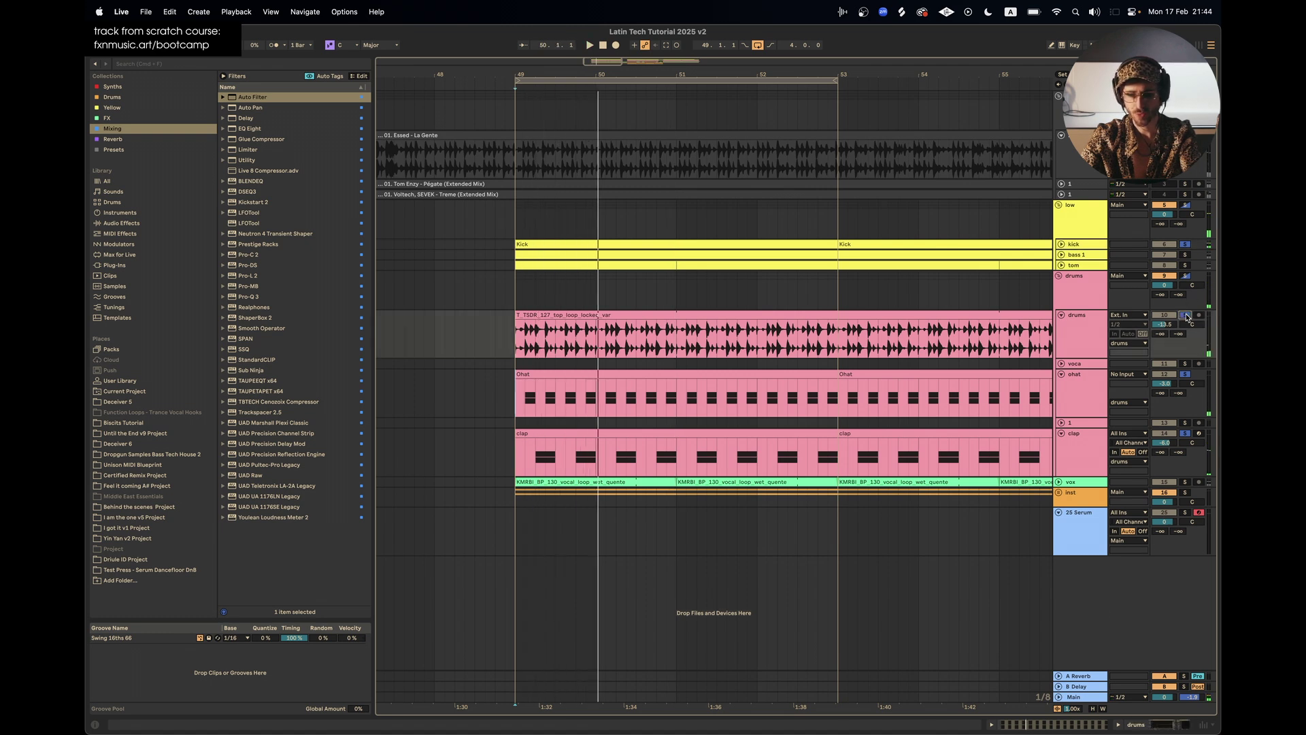
key(space)
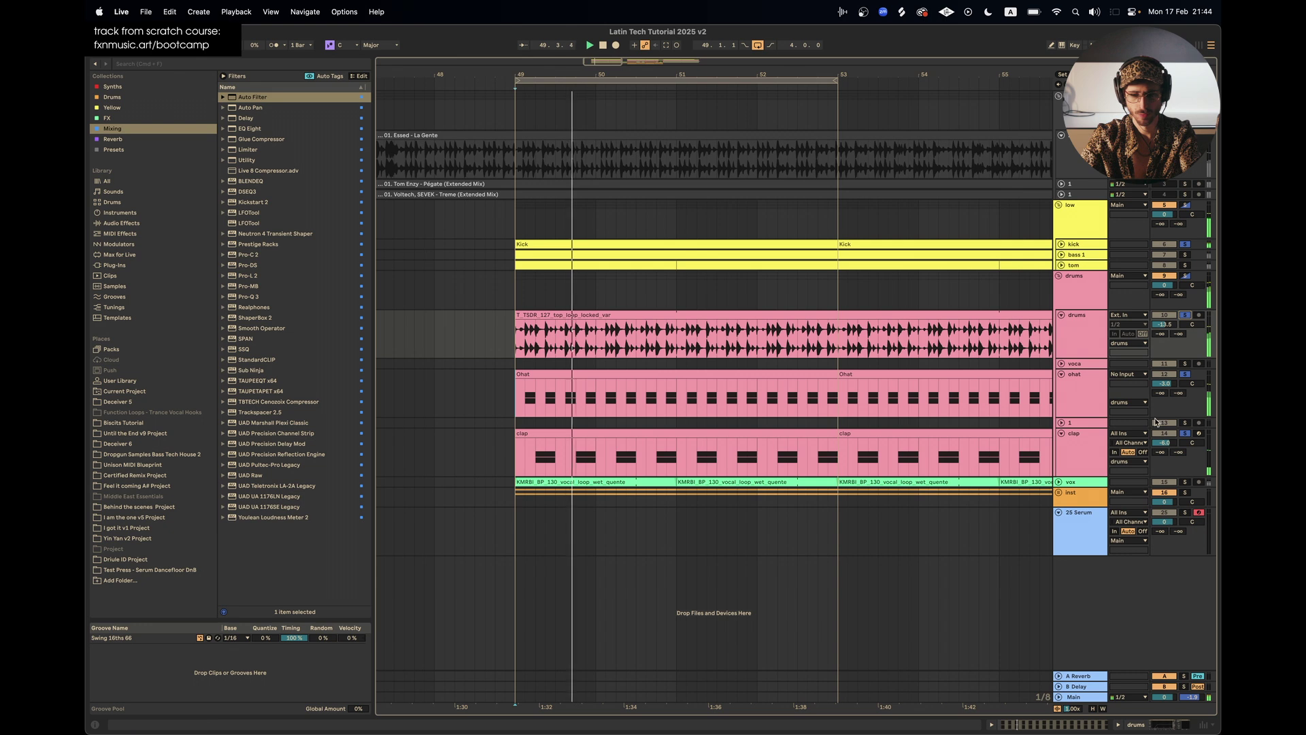
click(1185, 433)
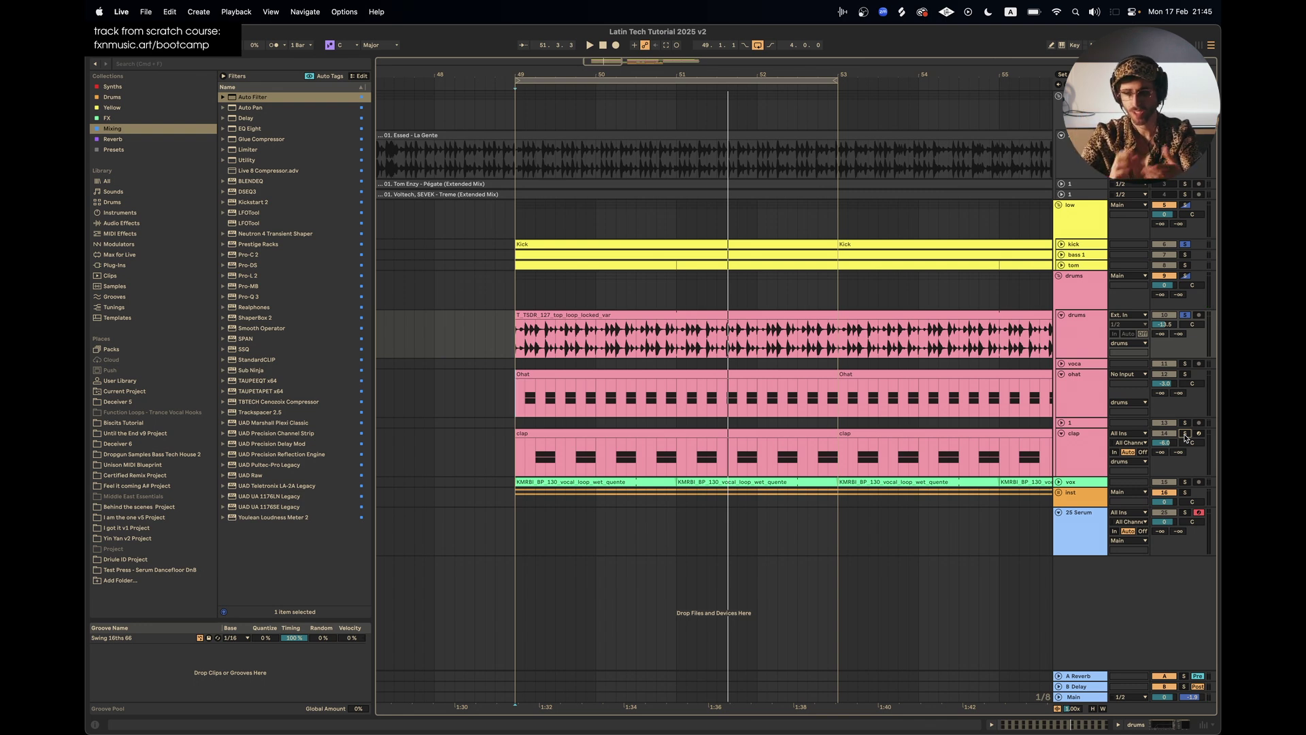
Solo the ohat track and audition the shaker and TA_TTH_HAT_16 pads of its Drum Rack along with its pattern
double_click(1057, 414)
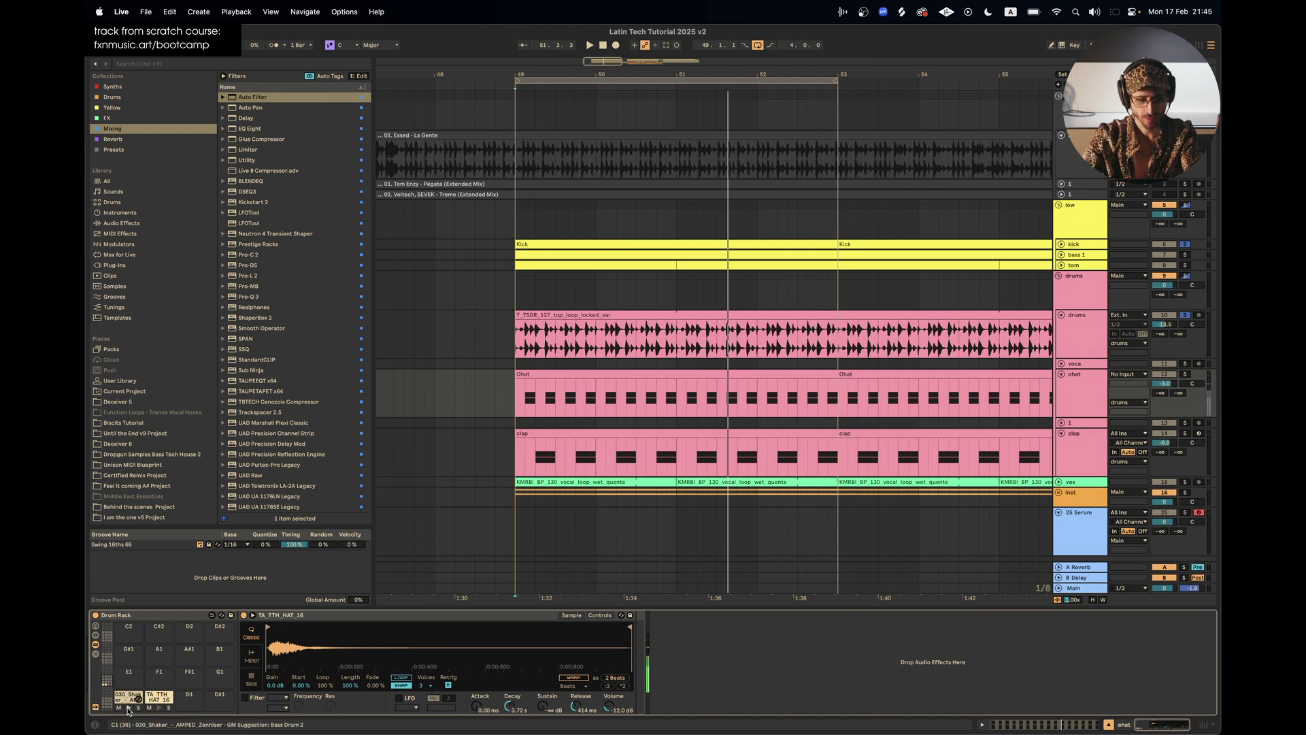
click(1185, 373)
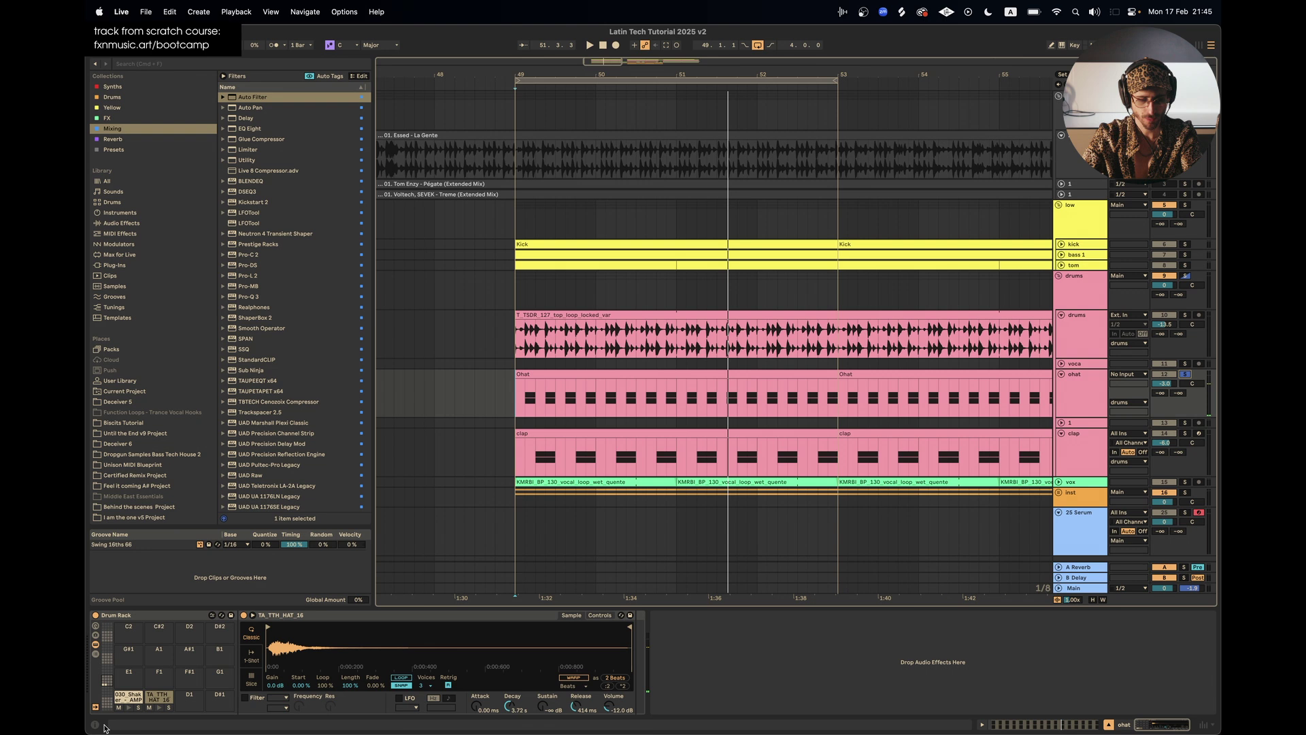
click(129, 708)
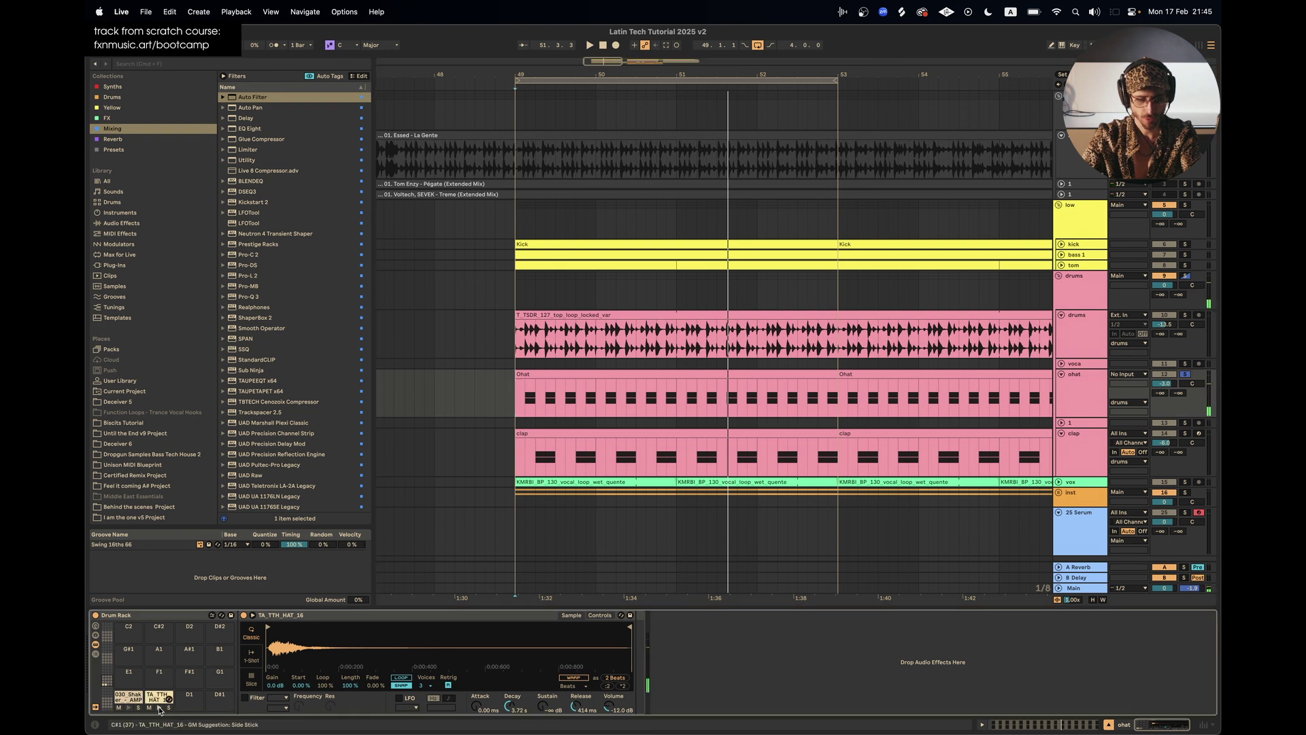
click(1185, 377)
click(1185, 377)
key(space)
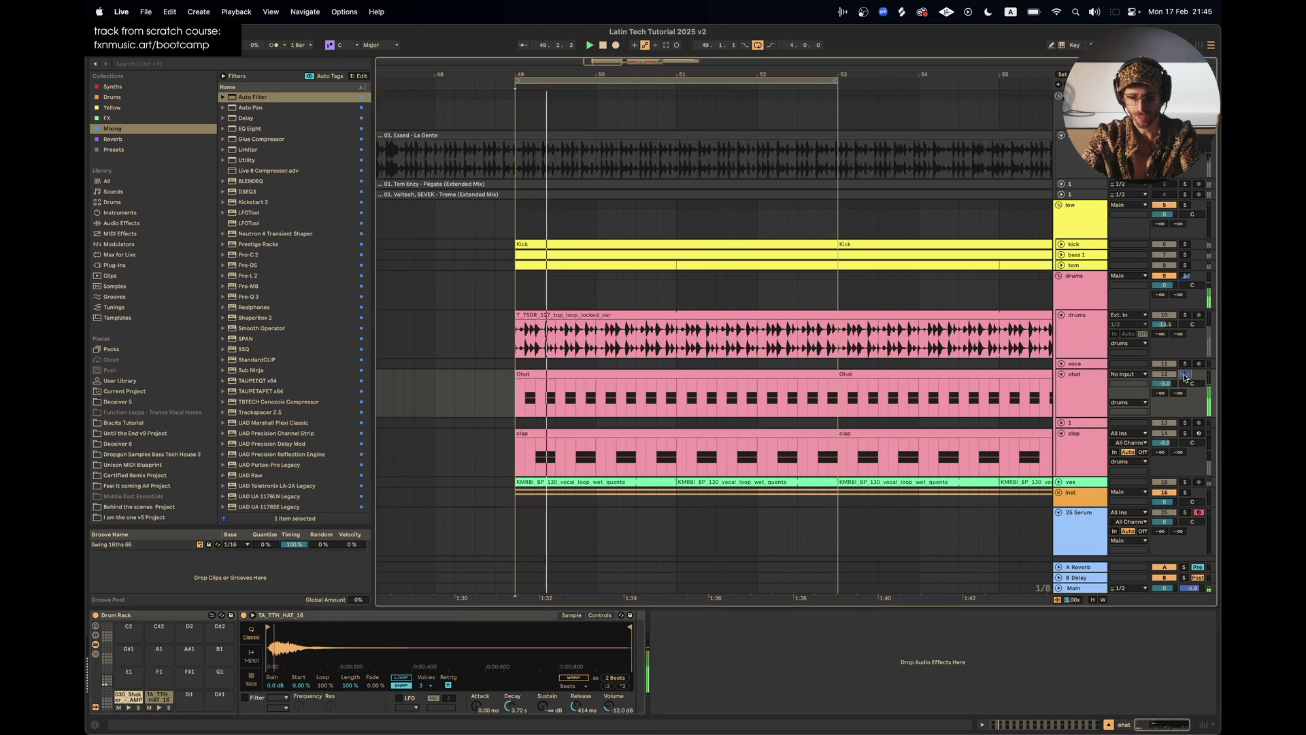
Solo the clap track and audition the TA_TTH_CLAP_1 pad of its Drum Rack along with its pattern
click(1185, 433)
click(1098, 440)
click(129, 708)
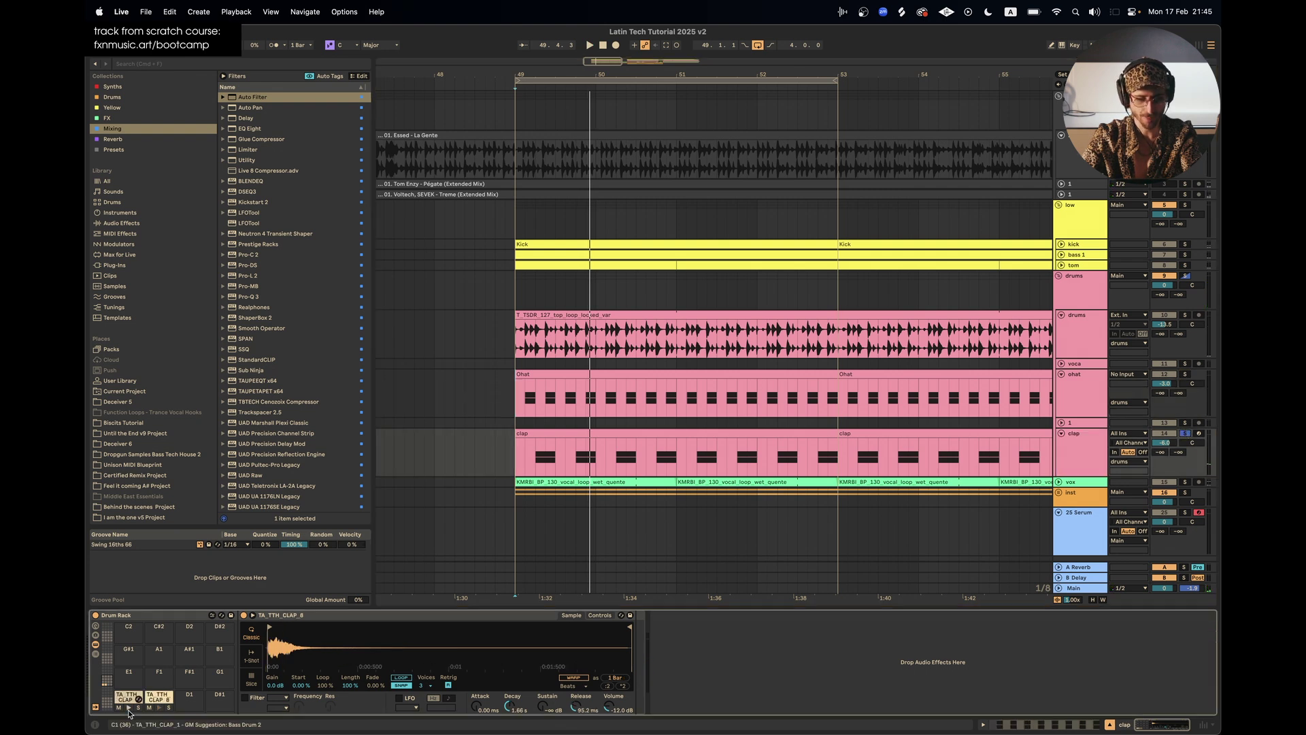
key(space)
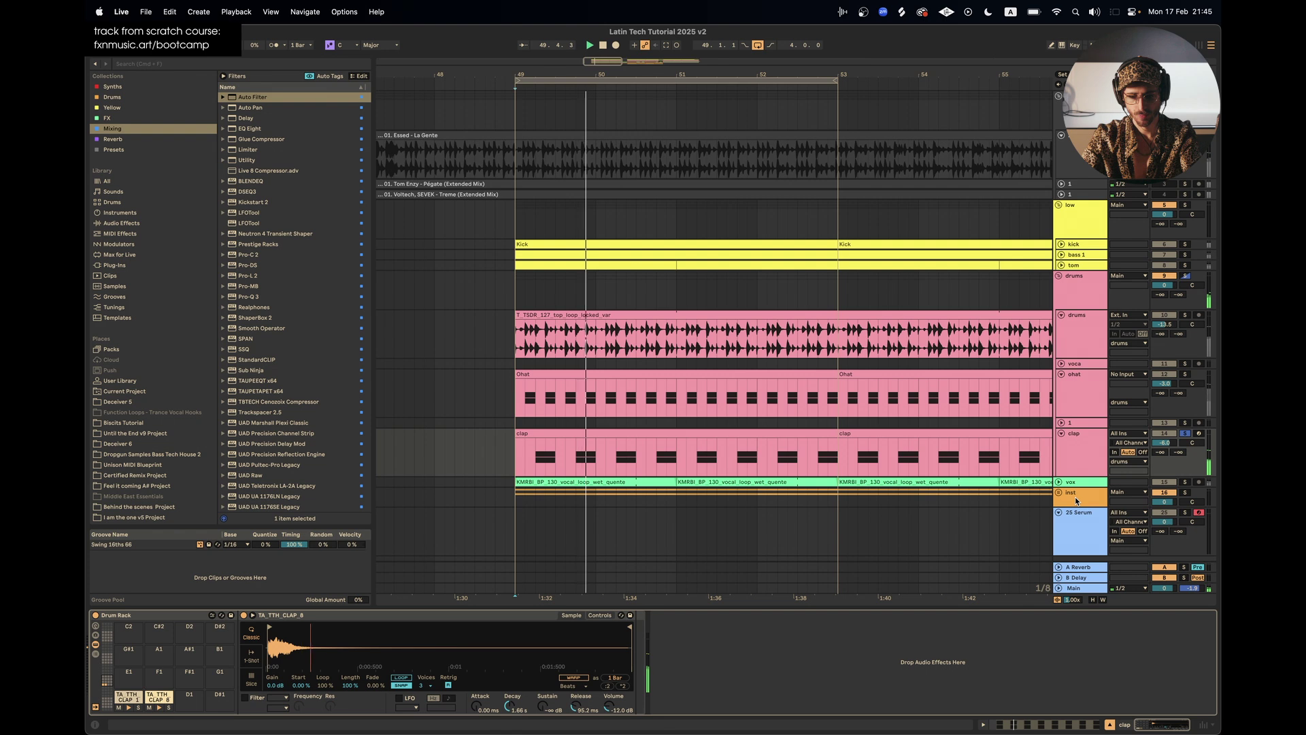
Fold the drums, ohat and clap tracks
click(1061, 316)
click(1062, 336)
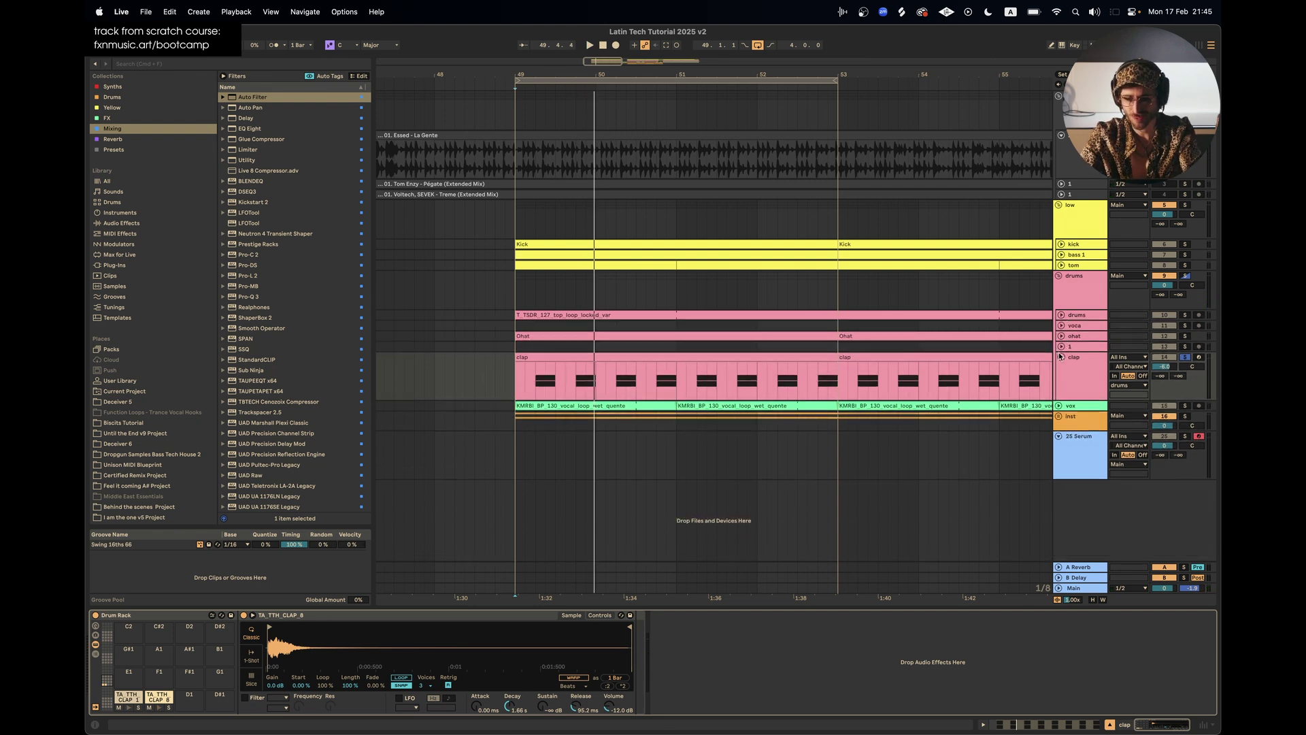
click(1060, 356)
Set the arrangement loop to start at bar 57 and last 8 bars
scroll(733, 311, down, 5)
scroll(734, 311, right, 2)
scroll(733, 311, down, 4)
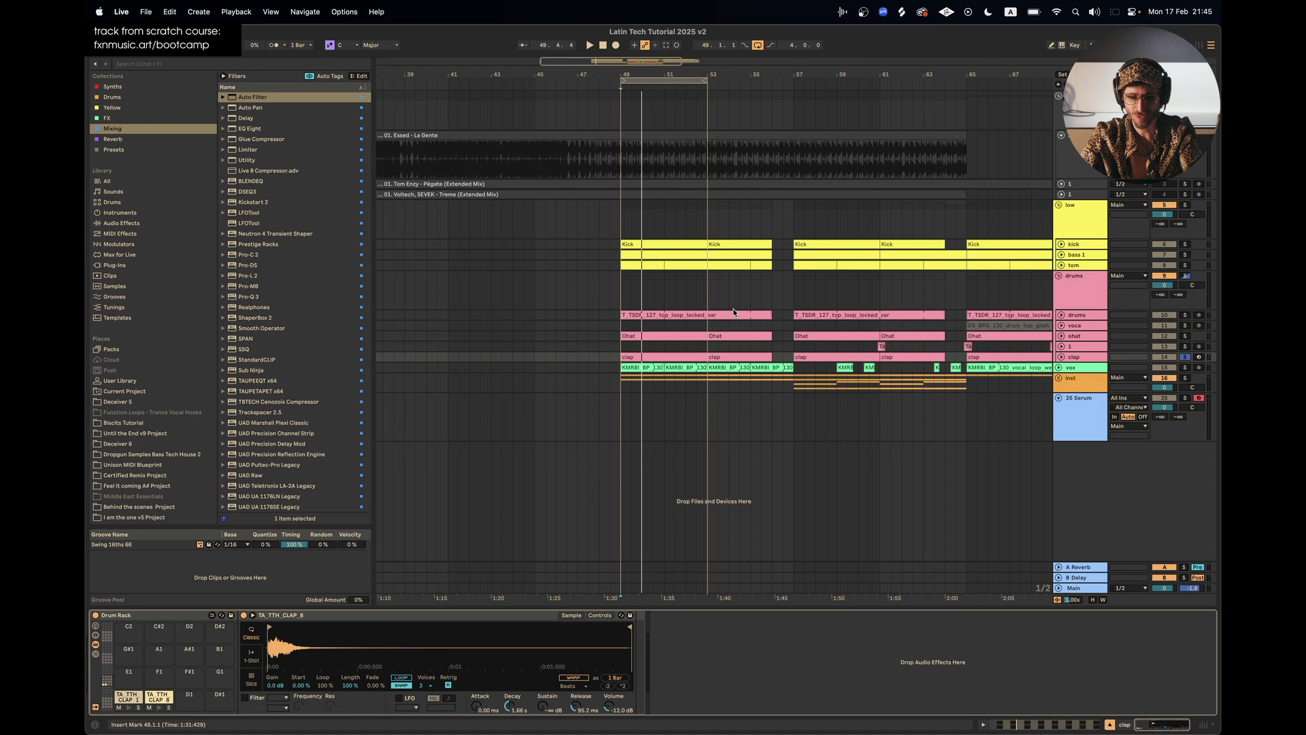
scroll(733, 308, right, 3)
drag(594, 81, 882, 82)
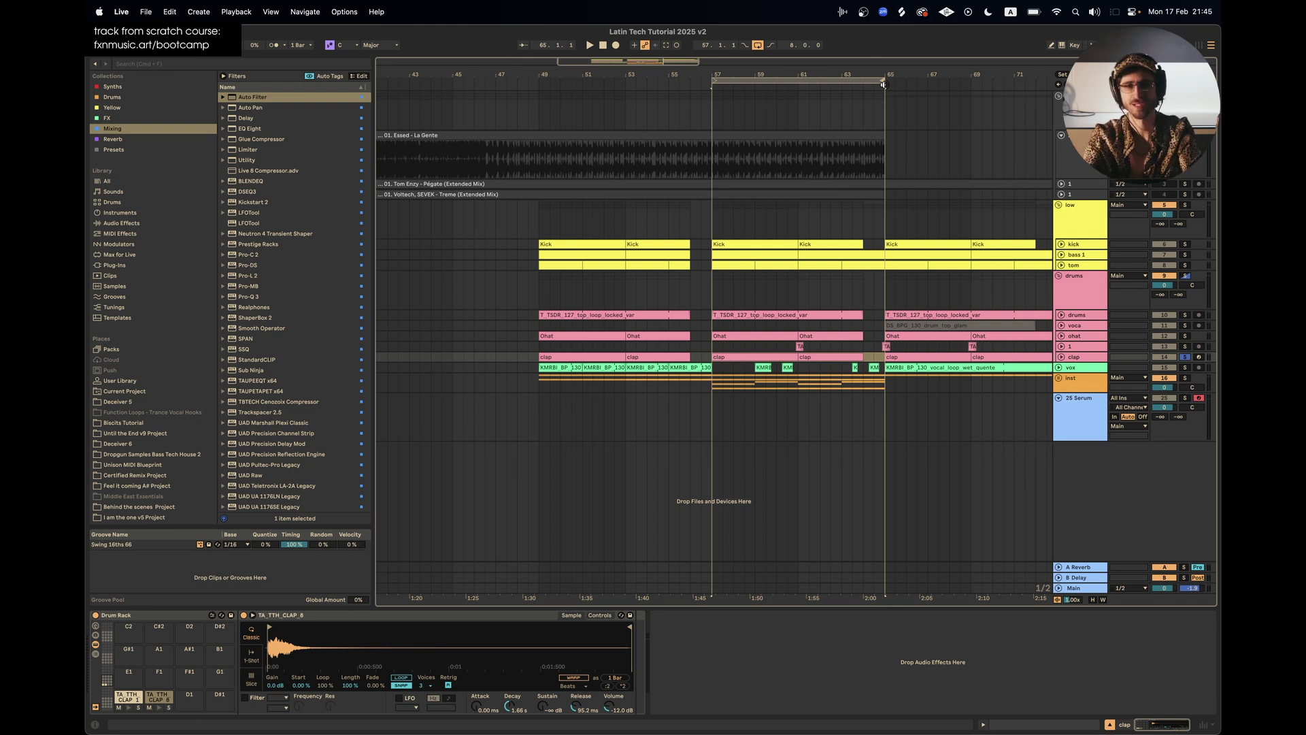
Open the Pro-C 2 compressor on the drums group, view its kick sidechain setup and close it
scroll(851, 255, up, 5)
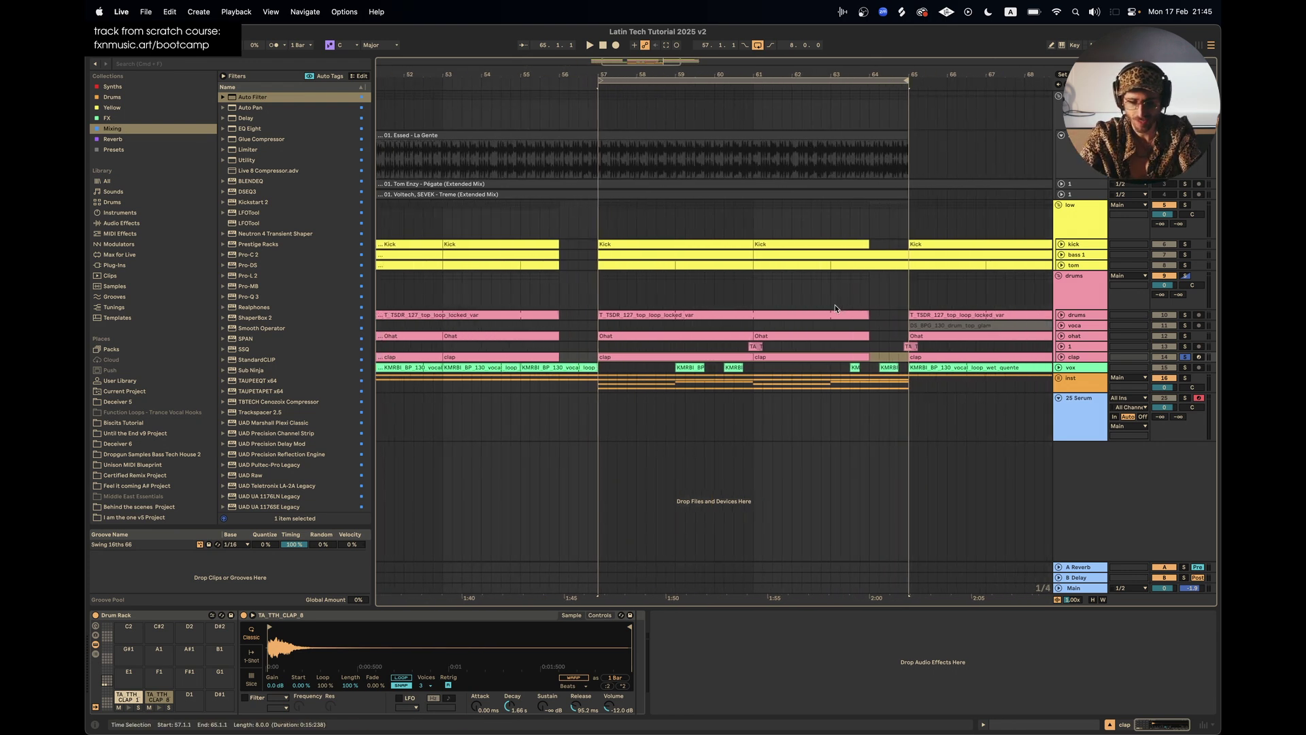
click(580, 297)
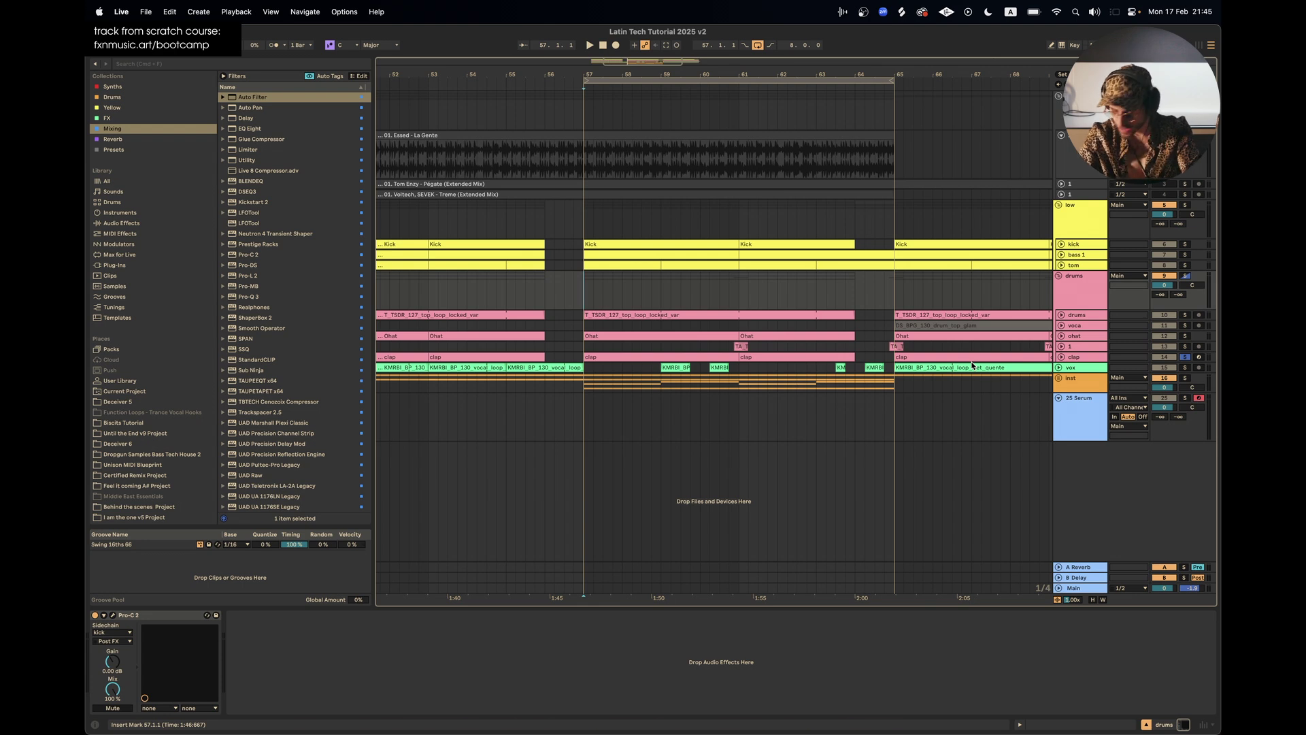
click(1095, 291)
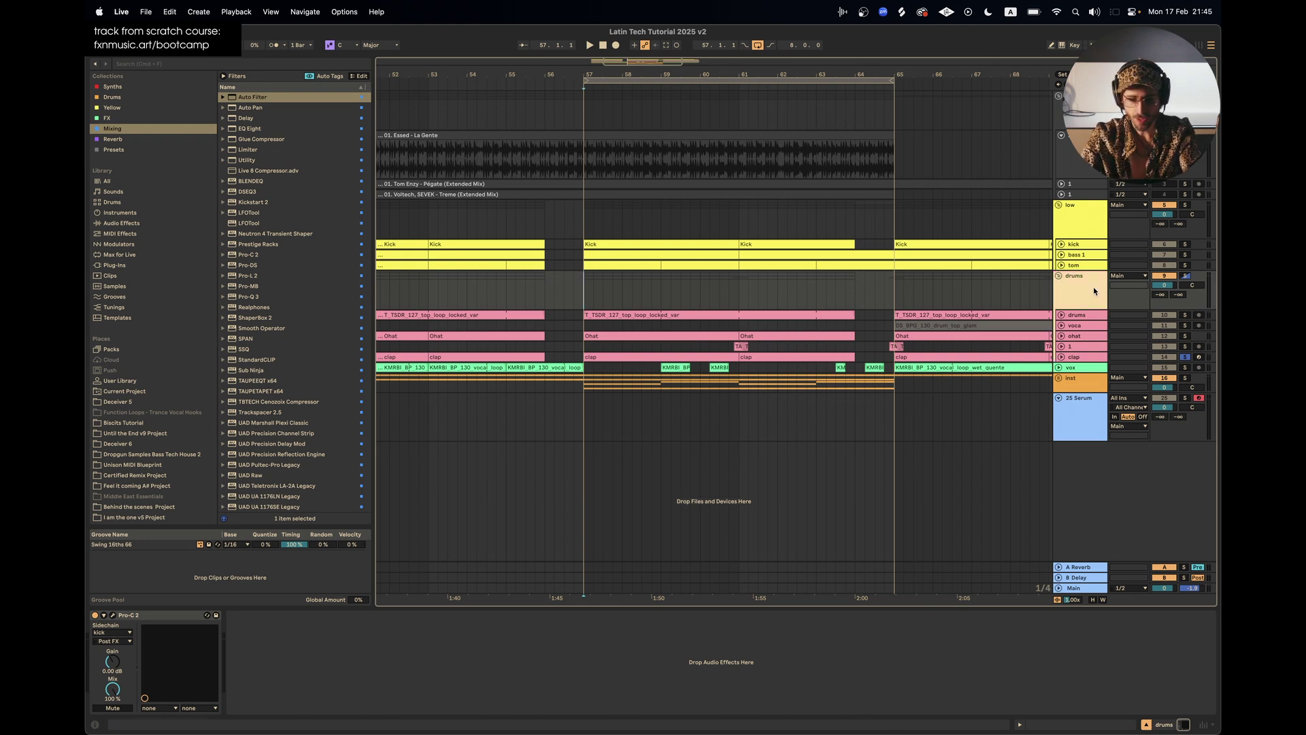
click(111, 615)
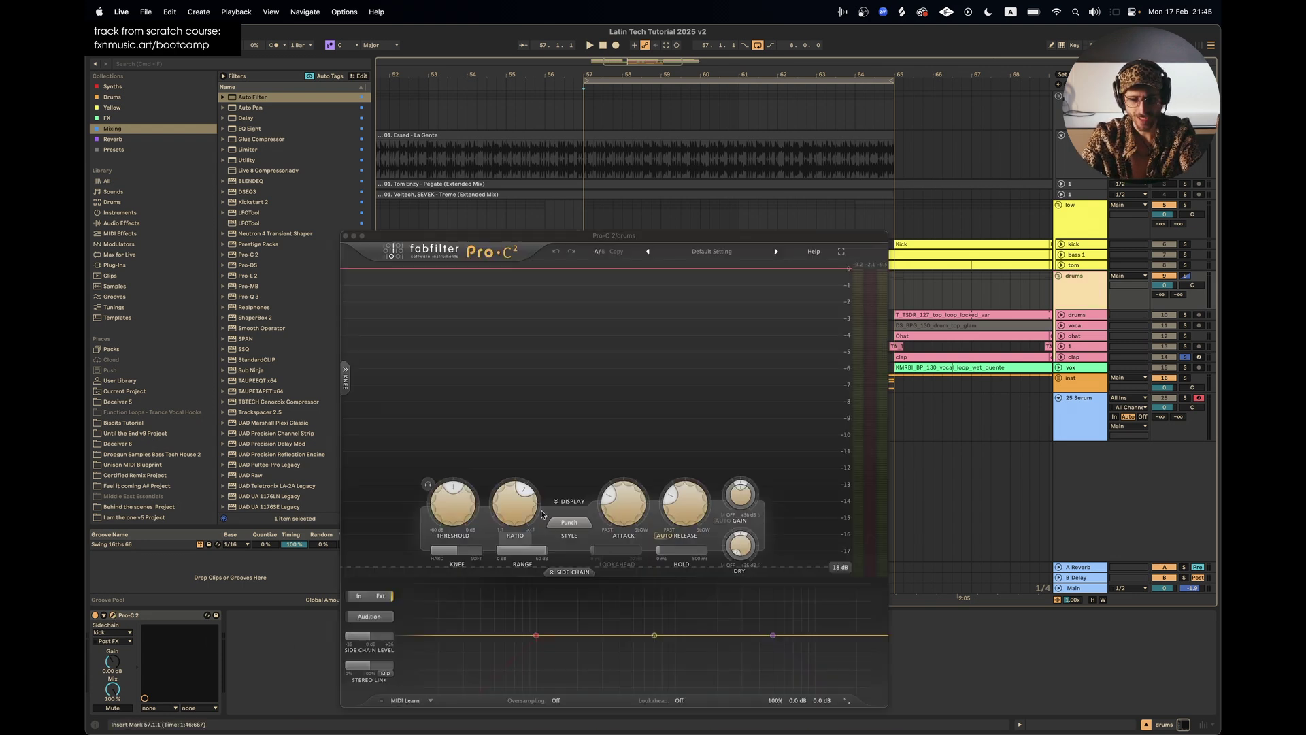
click(344, 236)
Play the soloed drums from bar 57, adding the low group to the solo to hear both together
key(space)
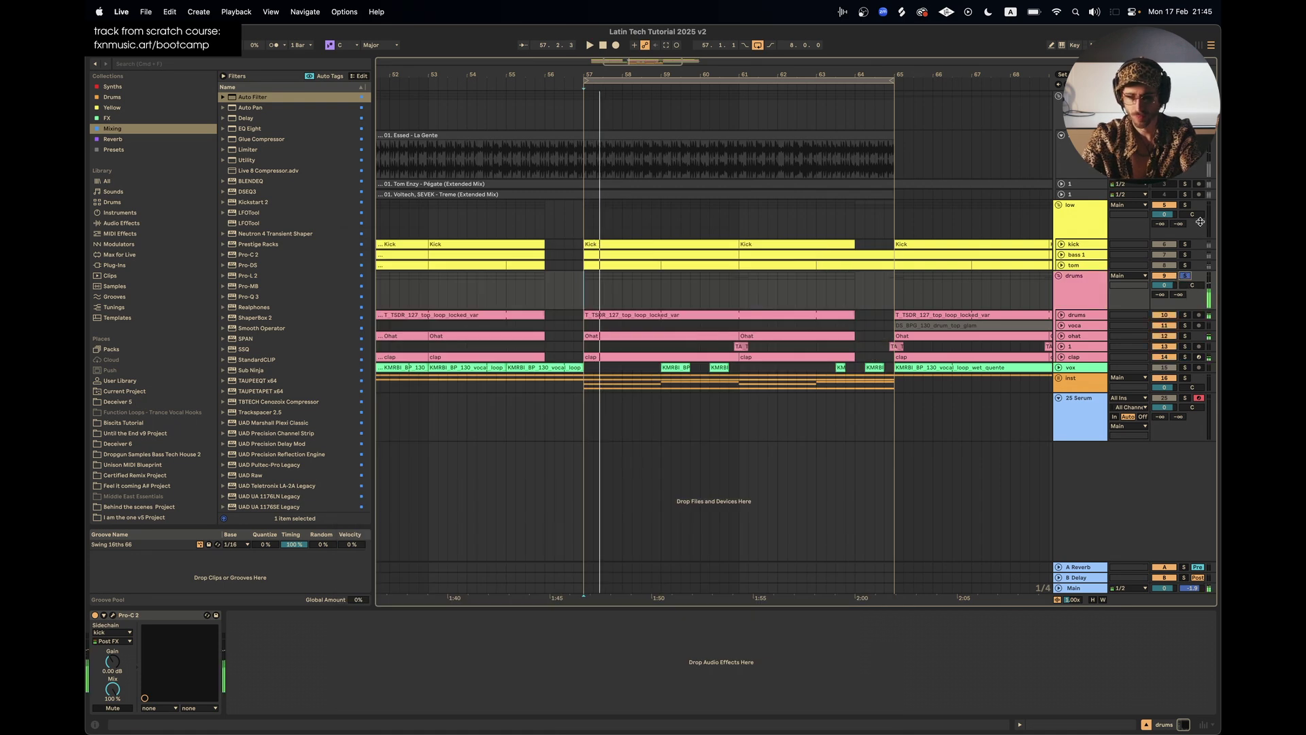
click(1183, 206)
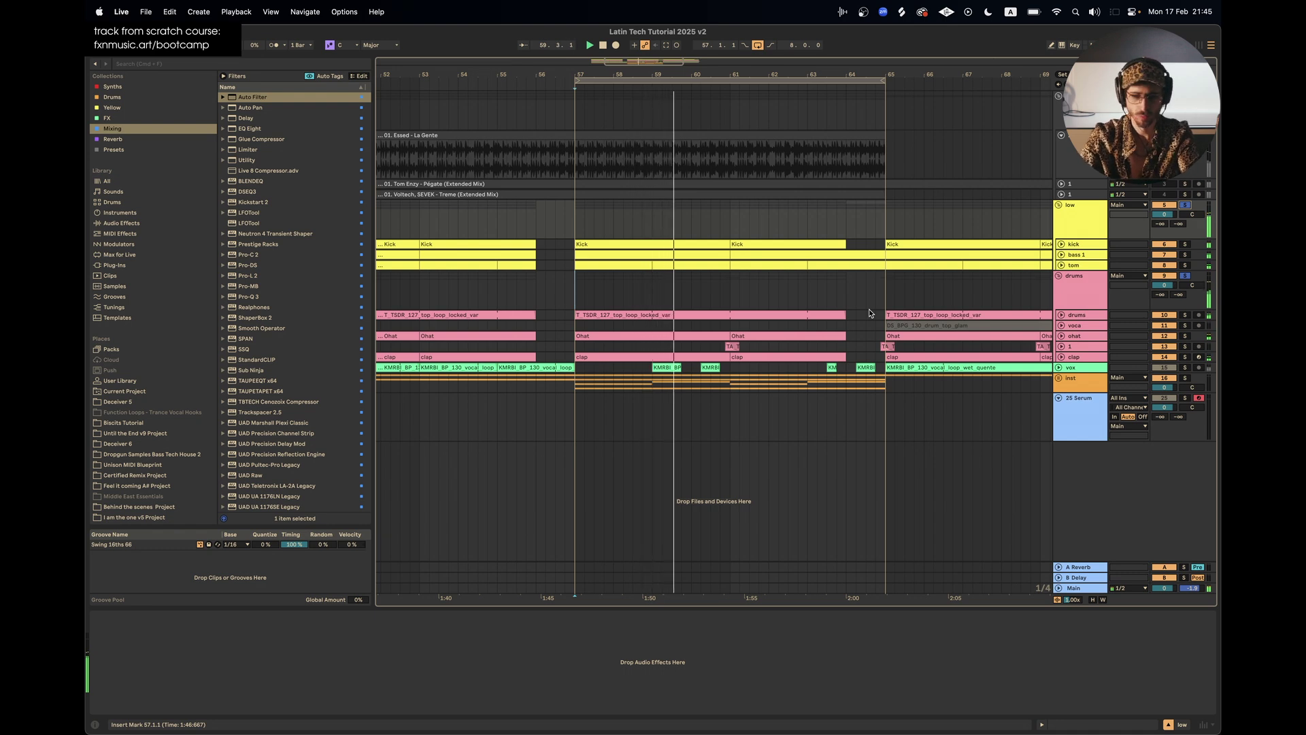
click(830, 677)
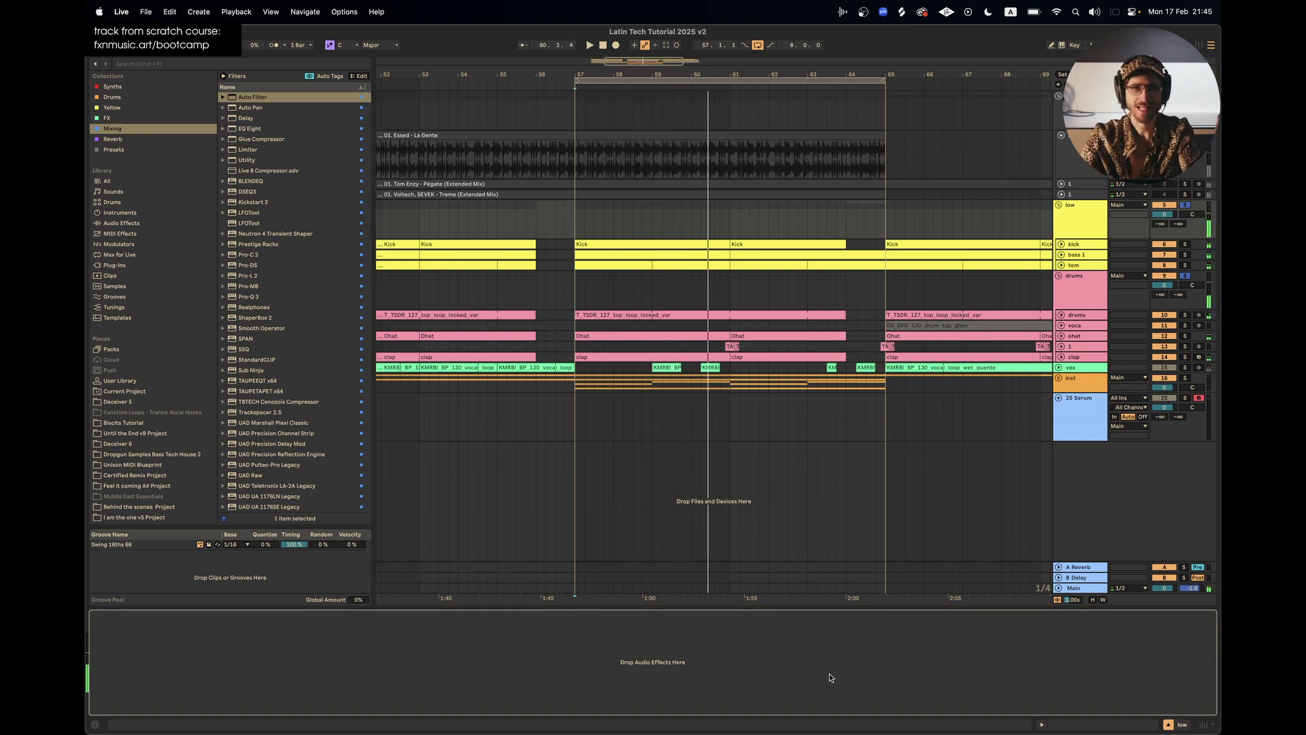
key(space)
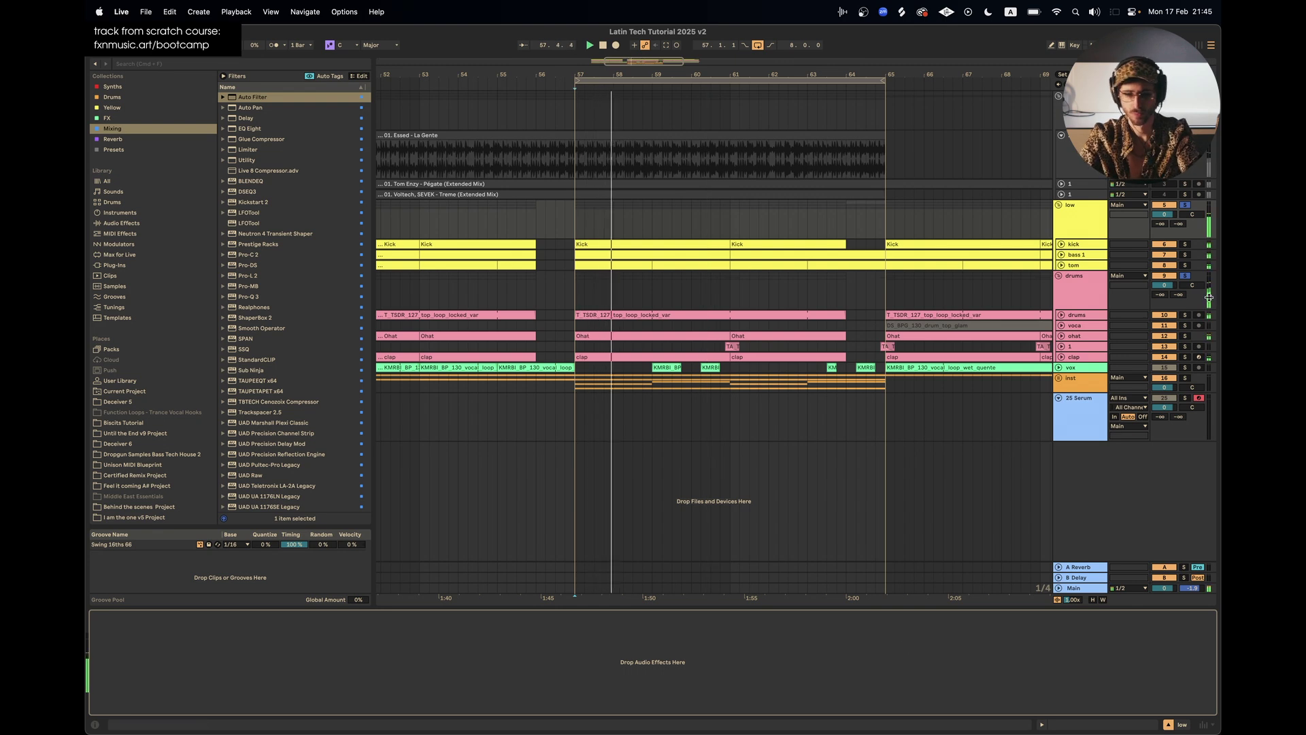
Audition the loop with the tom track muted and switched back on, and unfold the tom track
click(1169, 265)
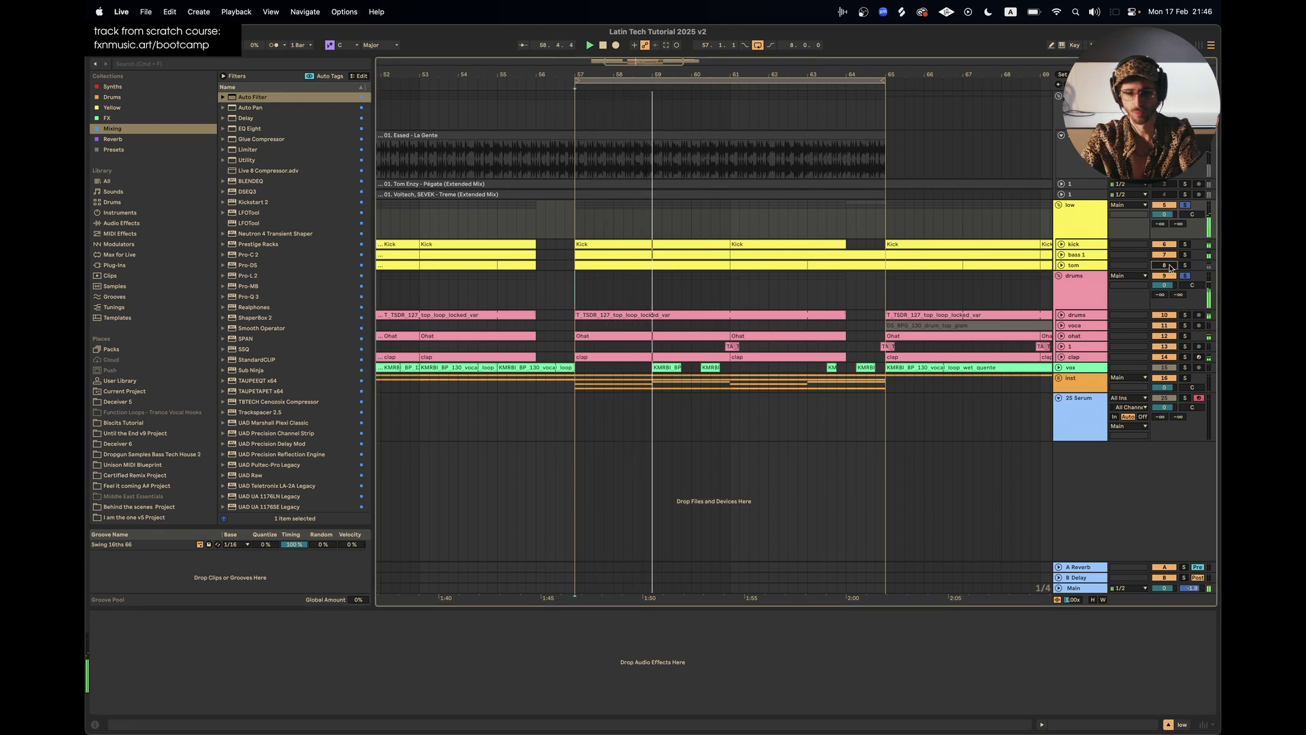
key(space)
key(space)
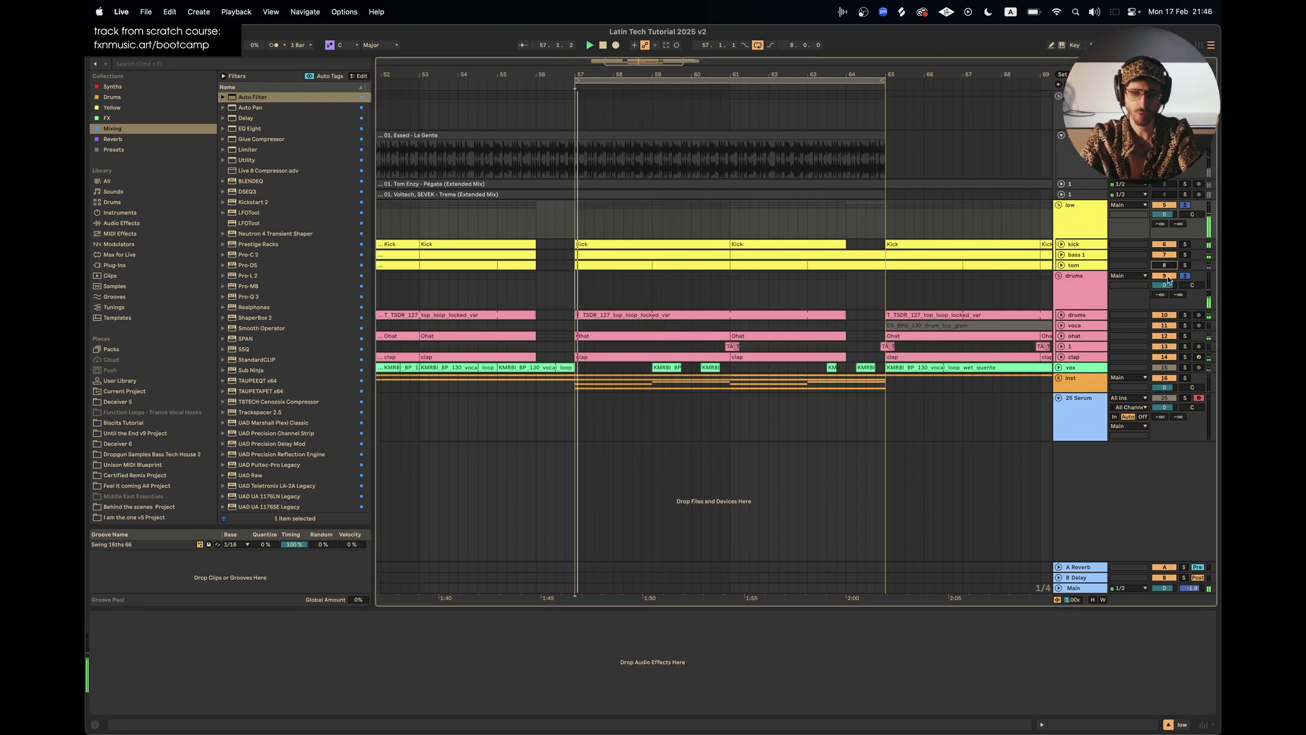
click(1061, 265)
click(1163, 274)
drag(1169, 275, 1169, 280)
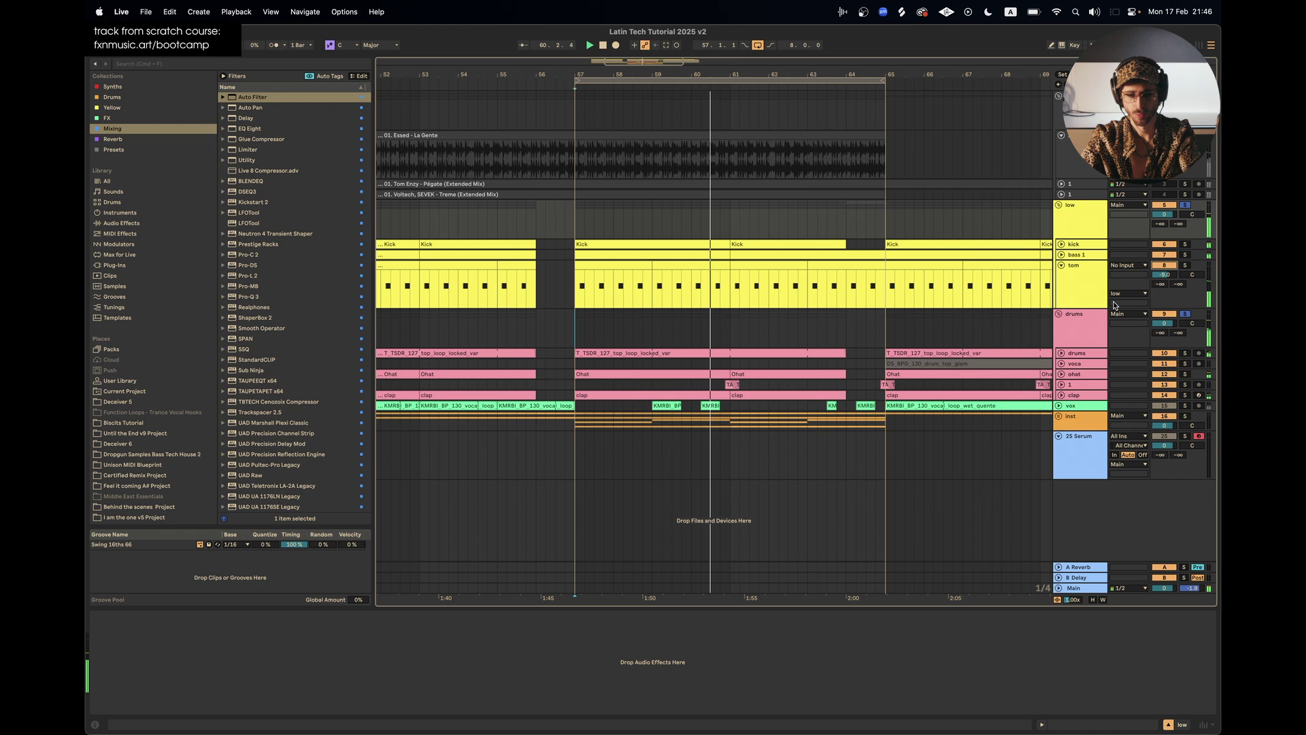
Unfold the bass 1 track and compare its note pattern with the tom pattern around bar 57
click(1061, 255)
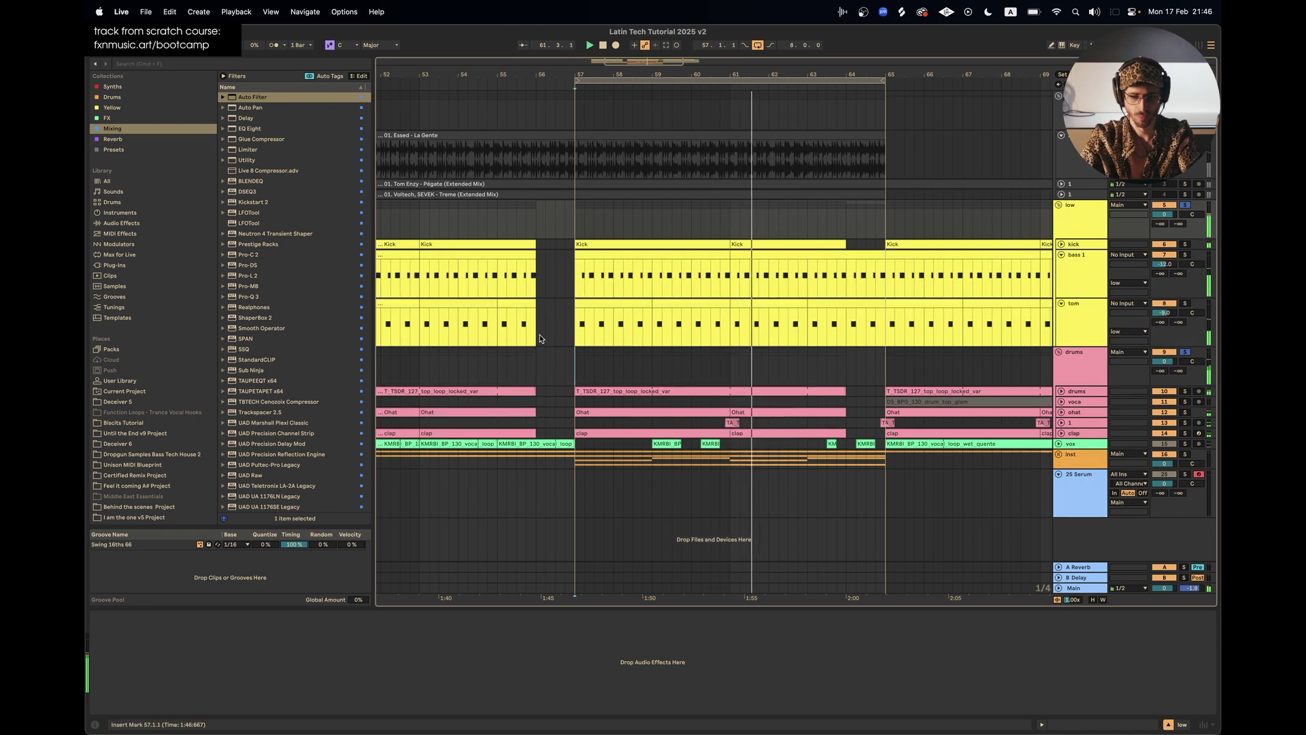
scroll(580, 330, up, 5)
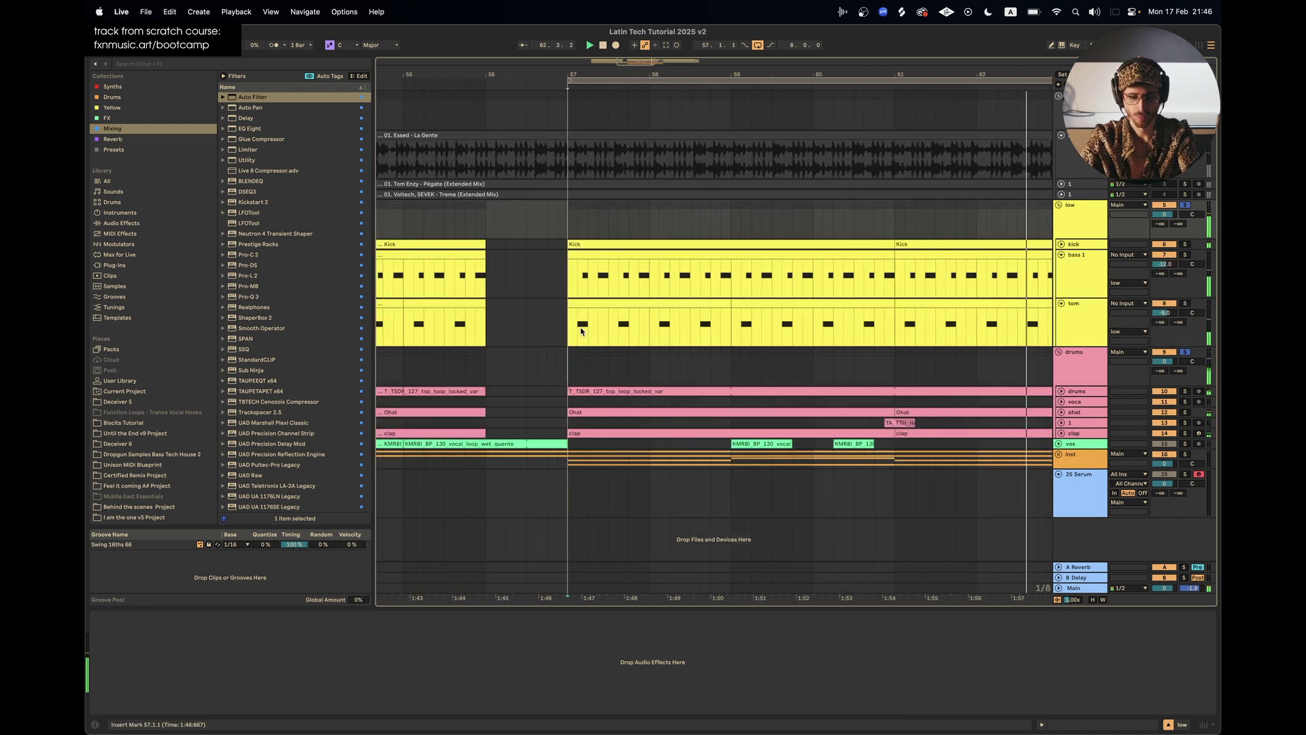
scroll(580, 331, down, 4)
Open the controls of the tom track's kick sample and shorten its amplitude envelope decay
click(582, 330)
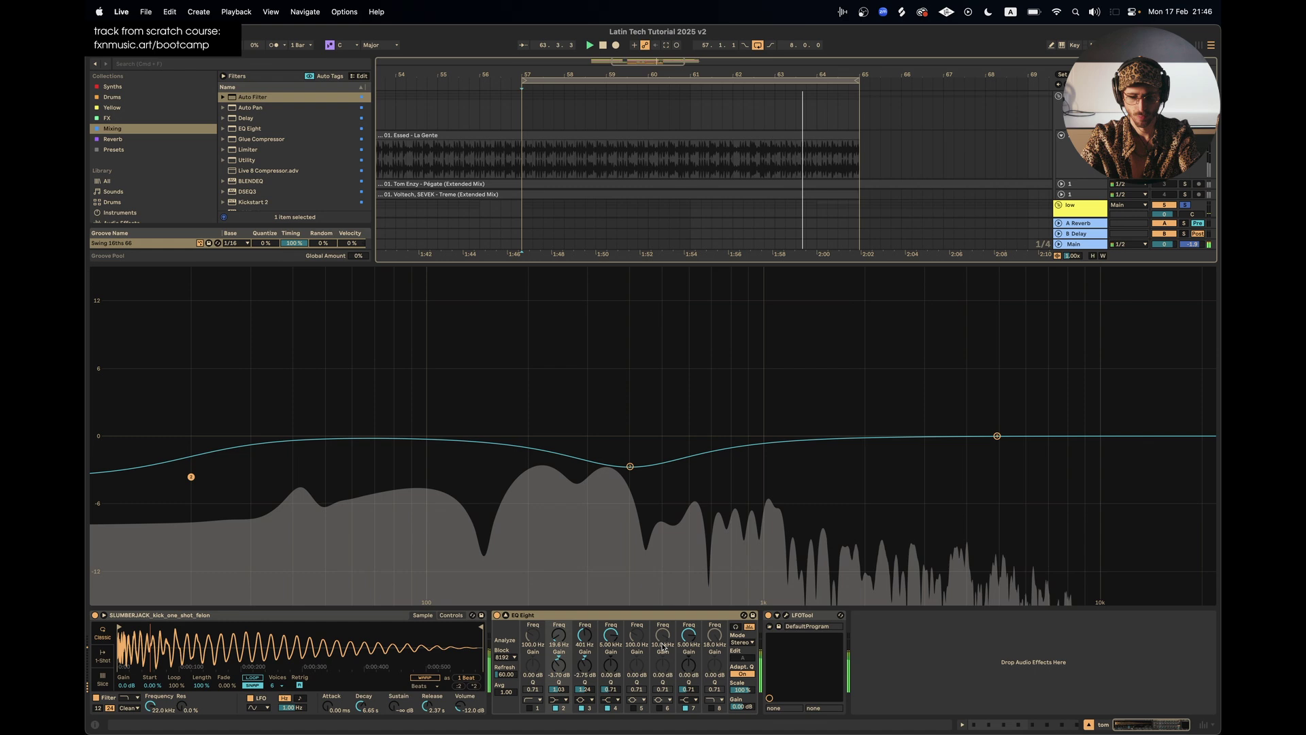
click(451, 615)
click(365, 663)
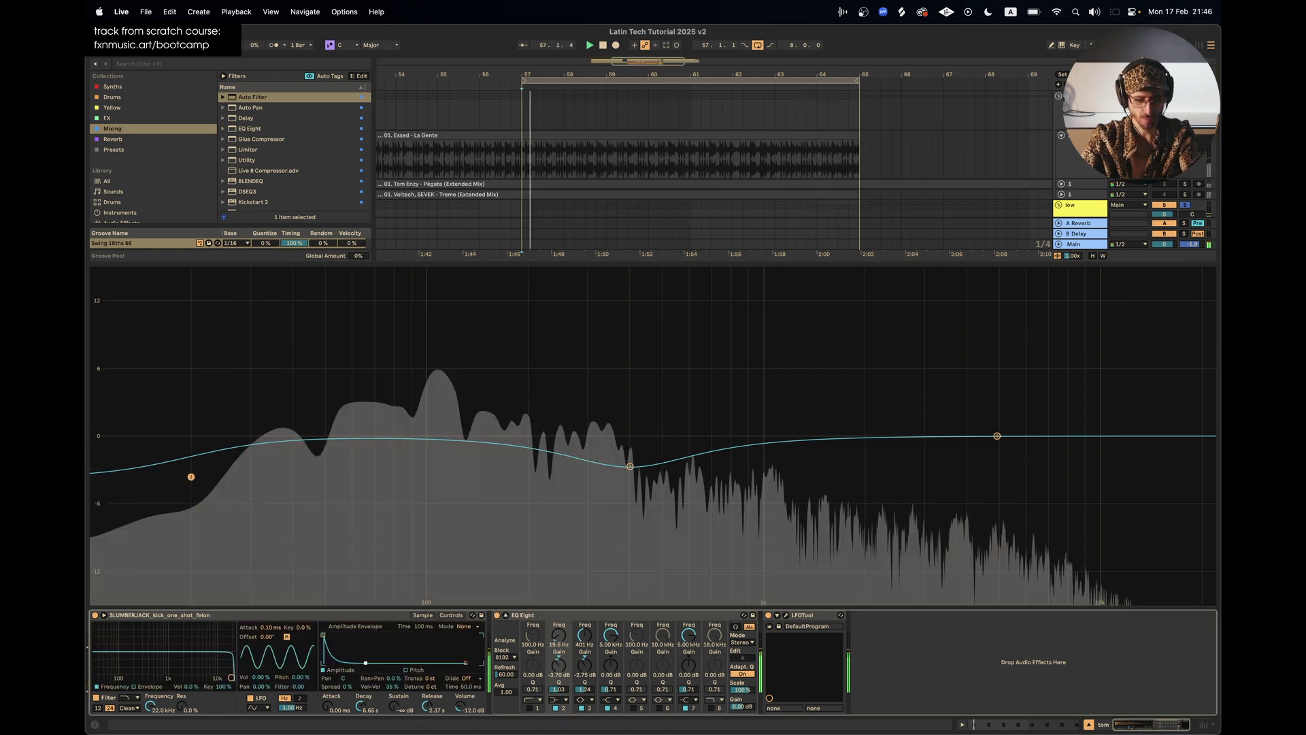
drag(366, 662, 362, 663)
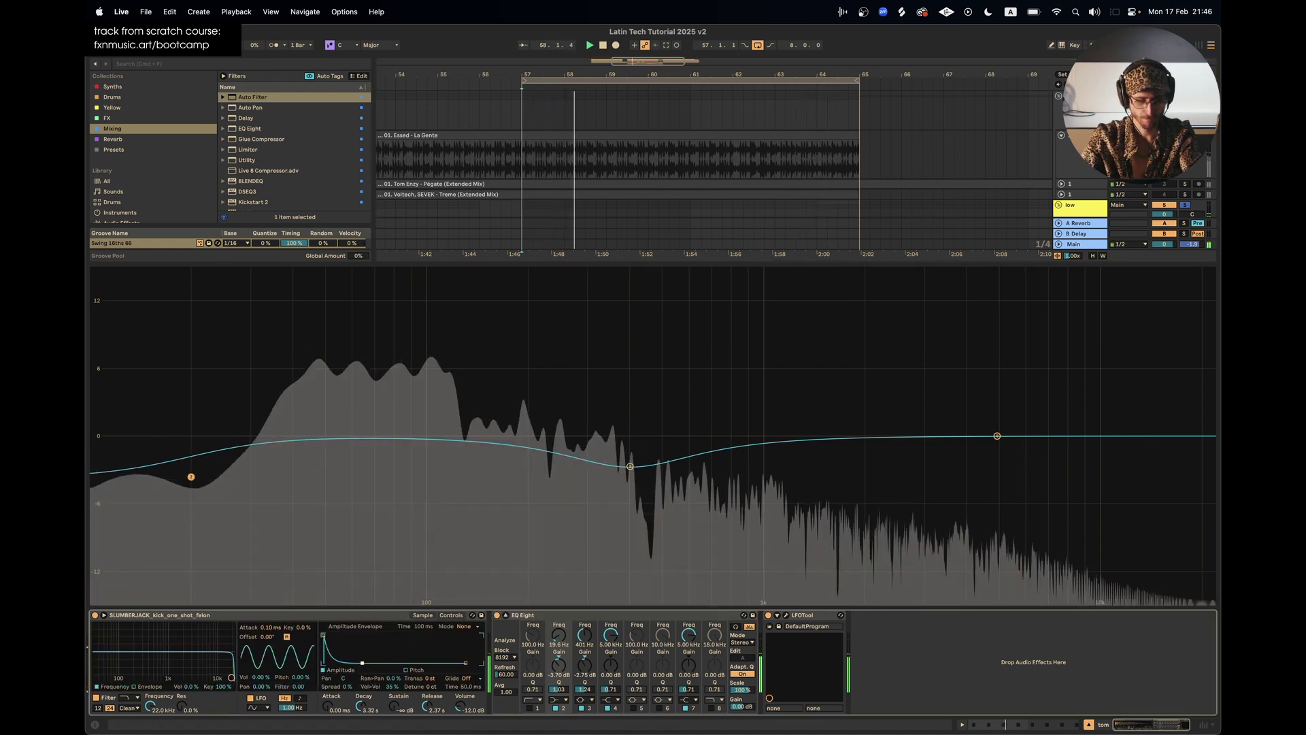
click(1089, 725)
scroll(872, 442, left, 2)
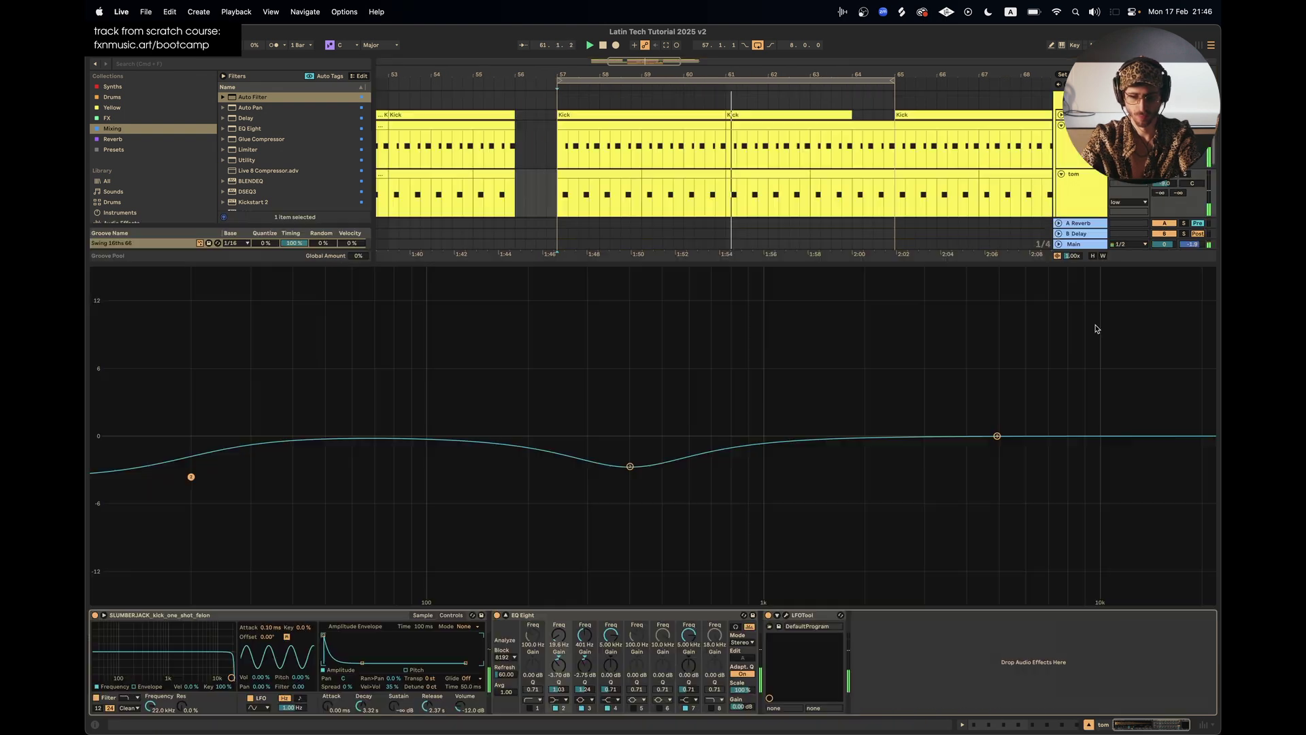
Lengthen the amplitude envelope decay of the tom sample and hide the device view
click(1089, 725)
drag(362, 661, 367, 662)
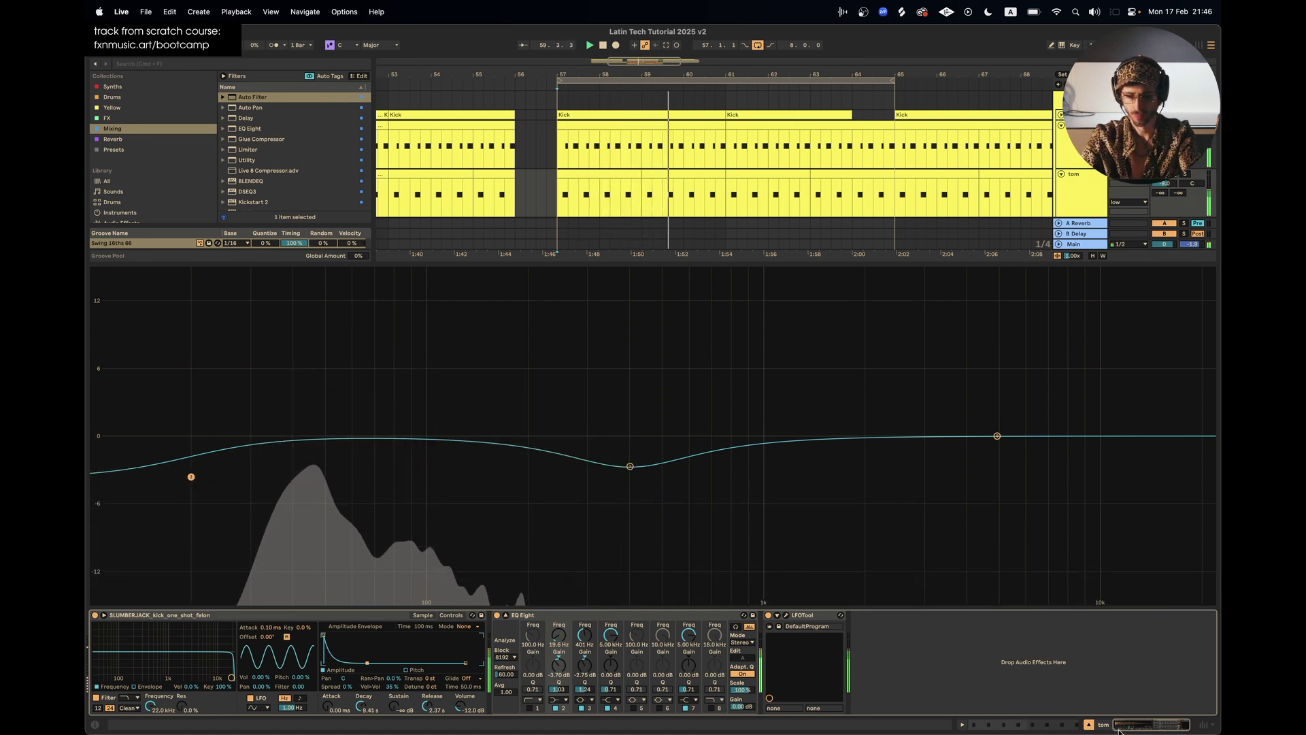
click(1089, 725)
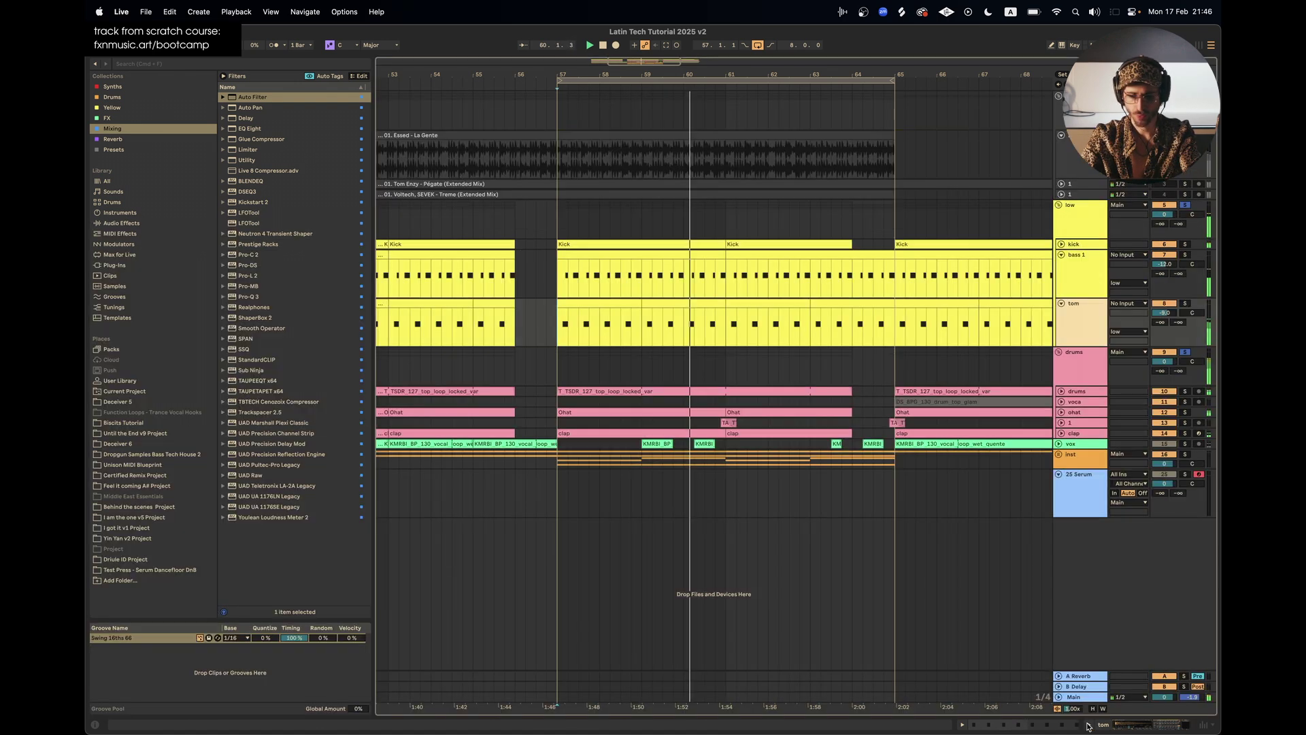
Fold the bass 1 and tom tracks along with the low and drums groups
click(1061, 256)
click(1062, 265)
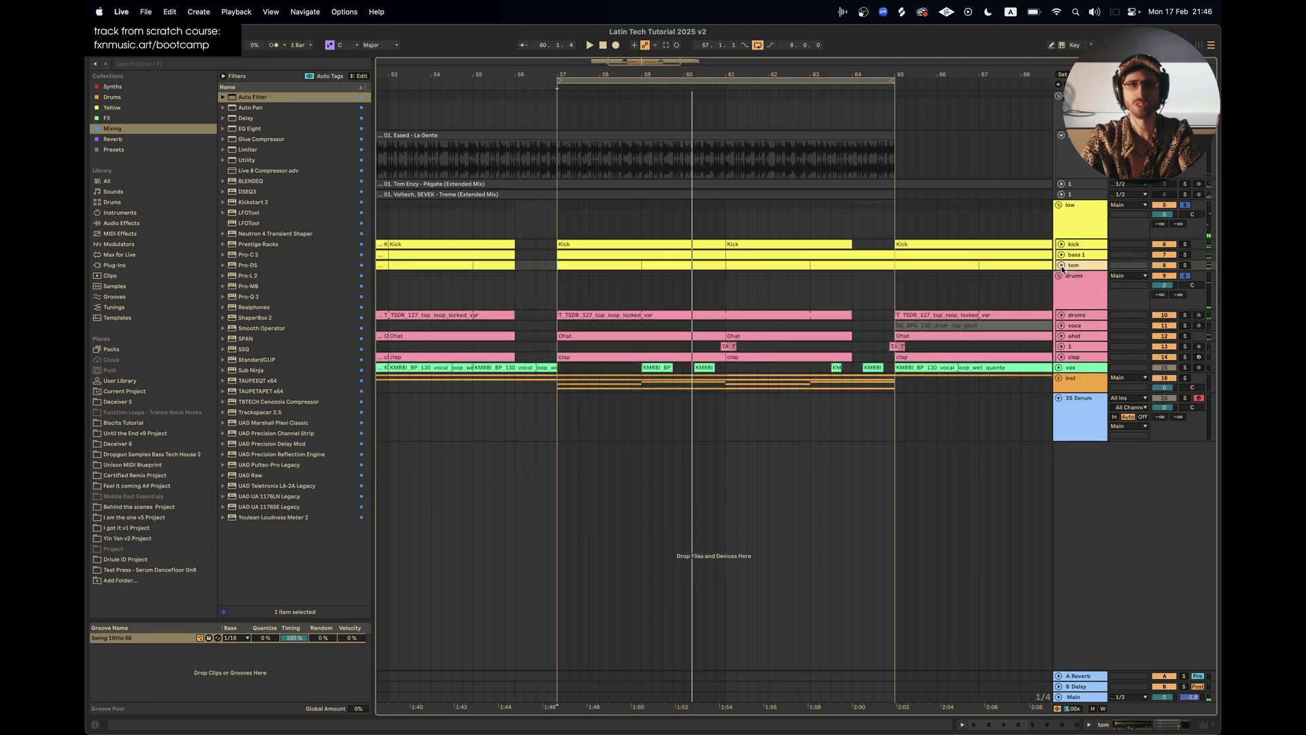
click(1059, 205)
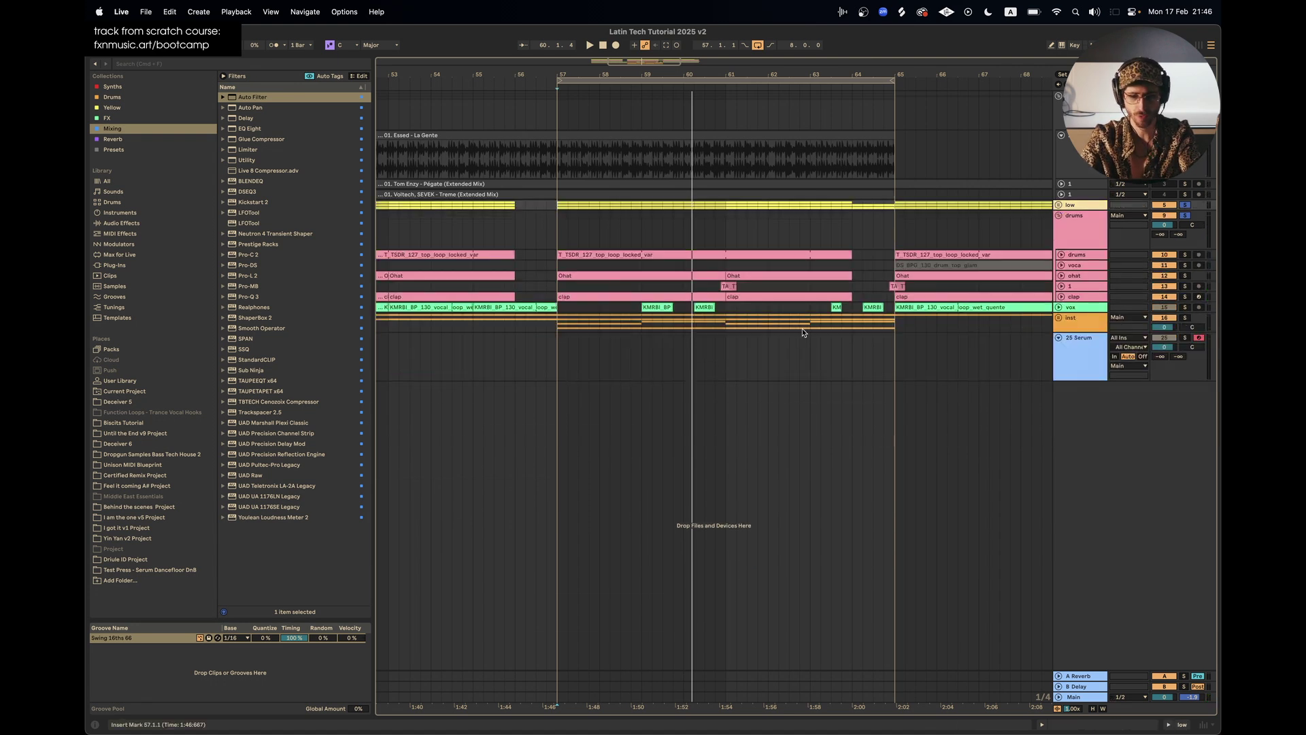
click(1058, 215)
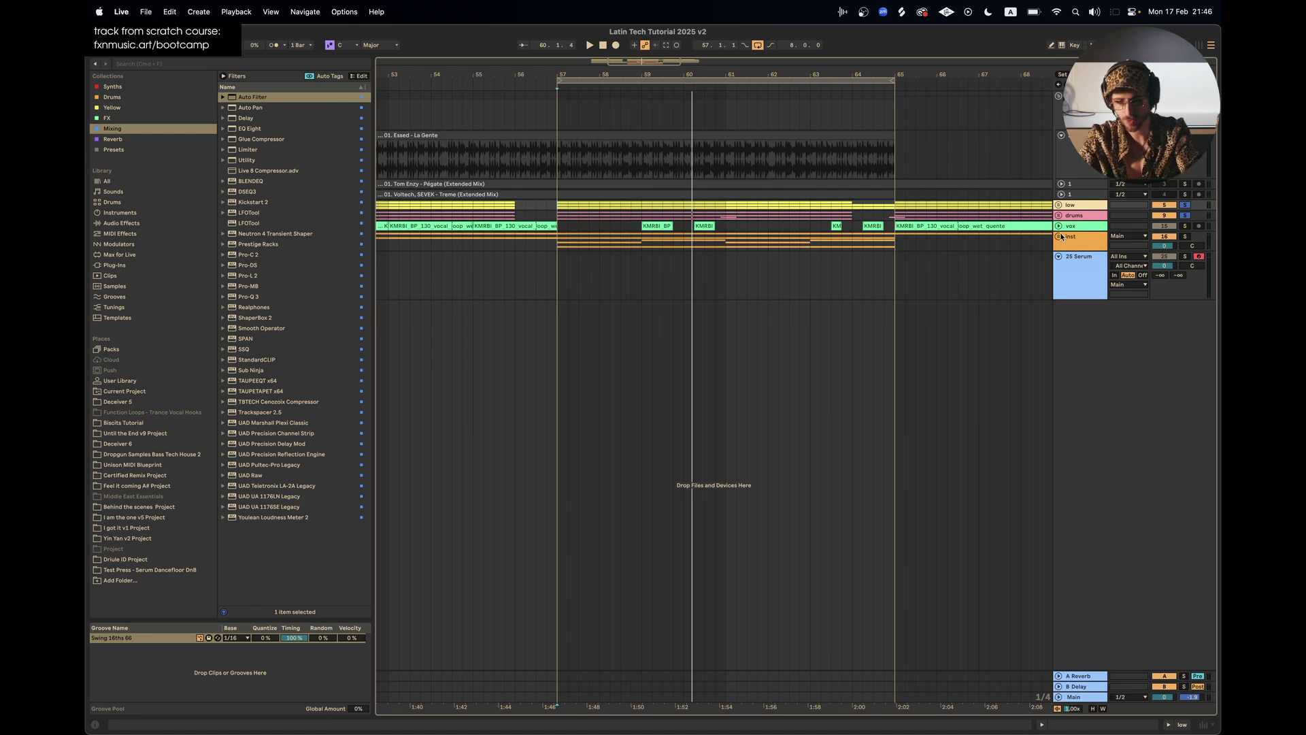
Unfold the inst group and its sax track, and audition the sax clip on its own from bar 57
click(1058, 237)
scroll(701, 330, up, 1)
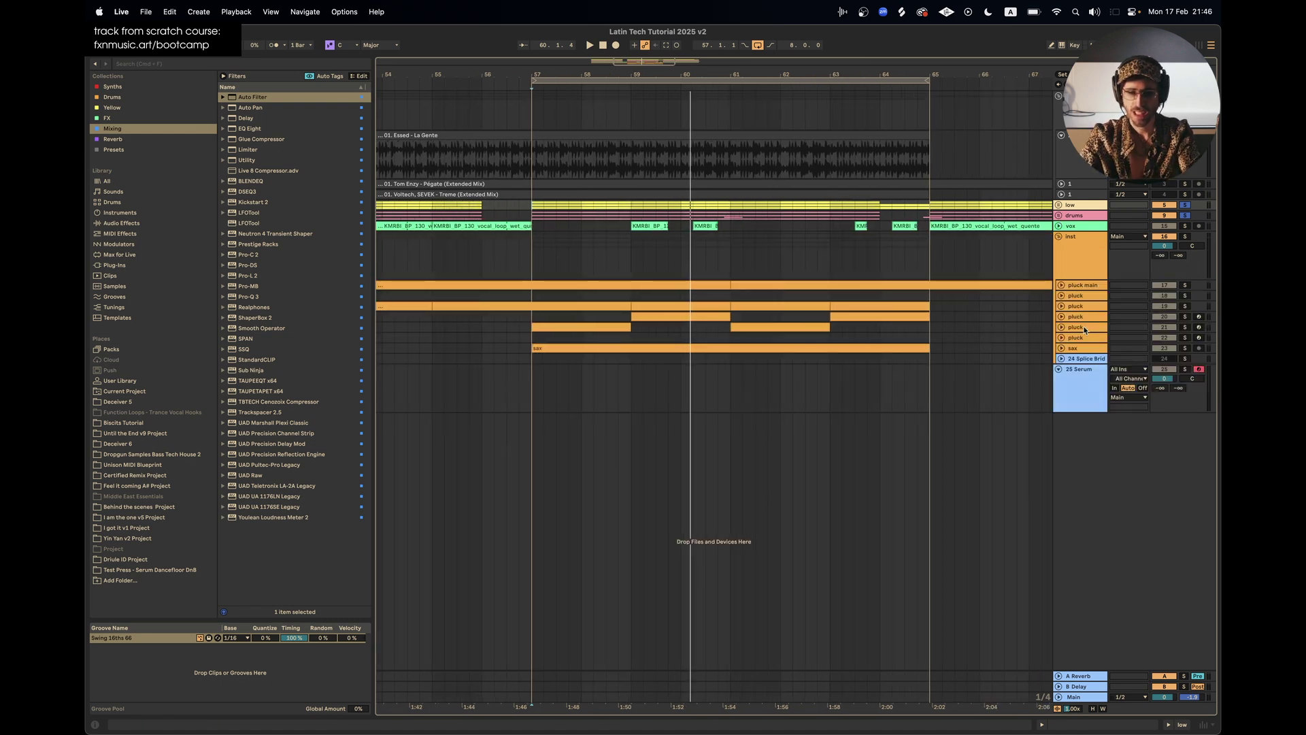
click(1061, 348)
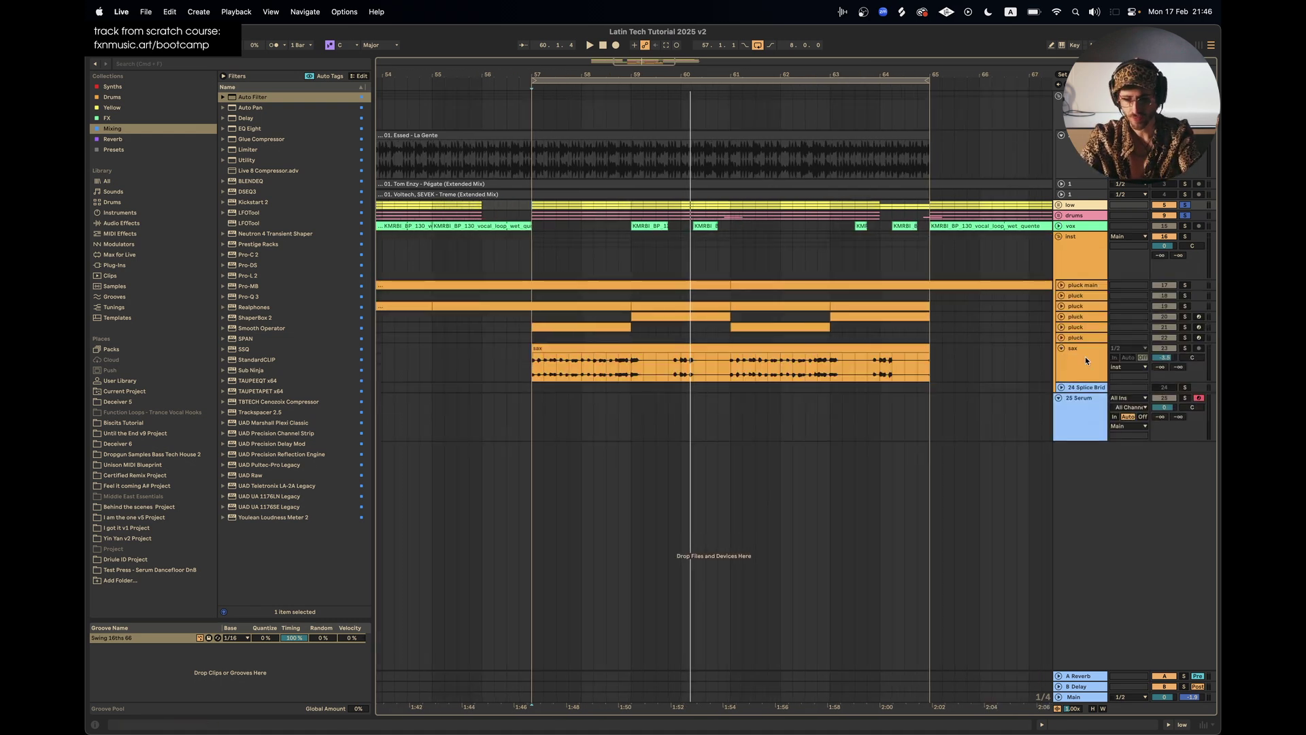
click(1084, 356)
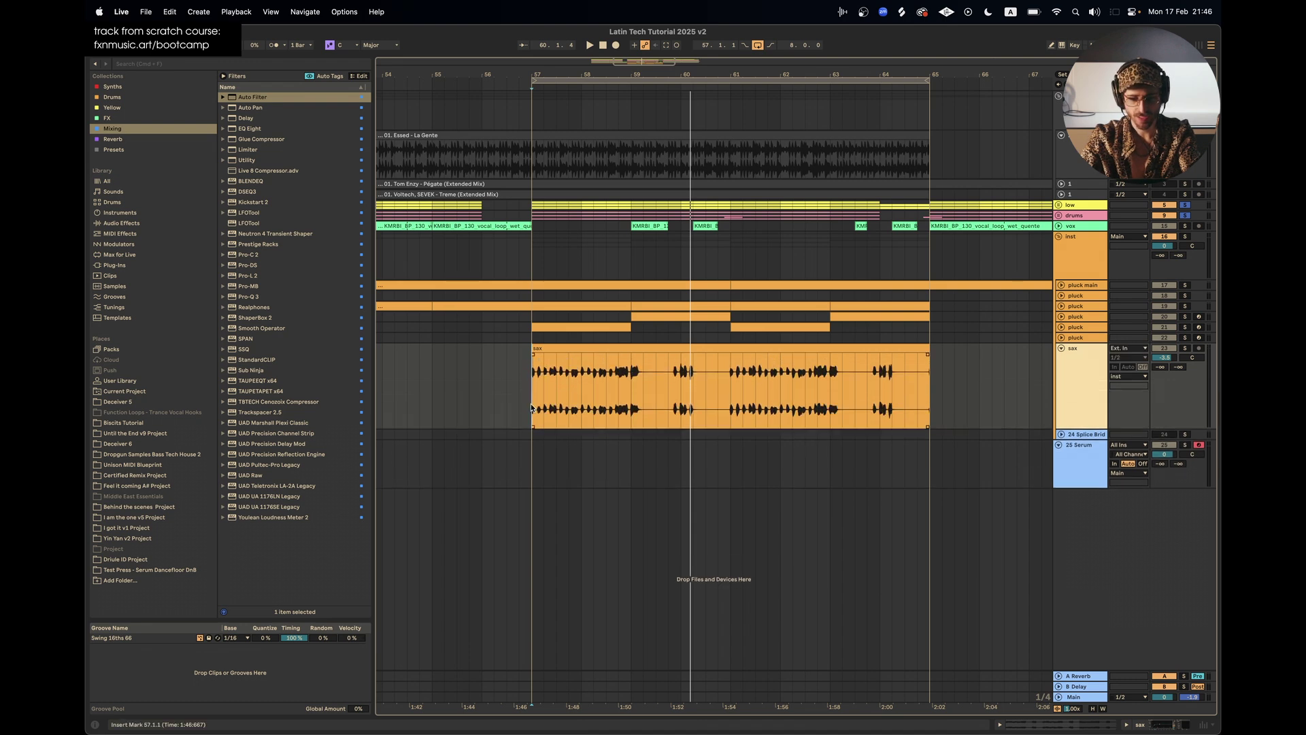
click(532, 408)
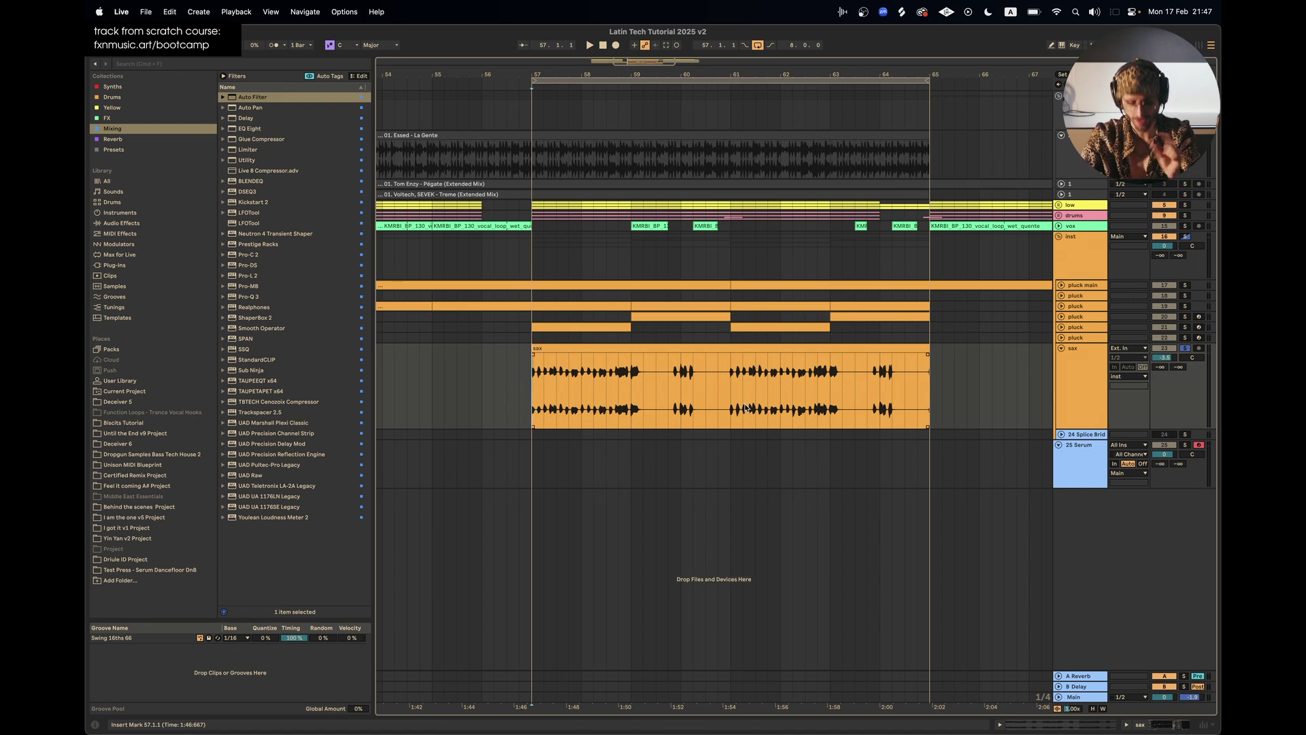
key(space)
scroll(705, 335, up, 2)
scroll(705, 332, up, 1)
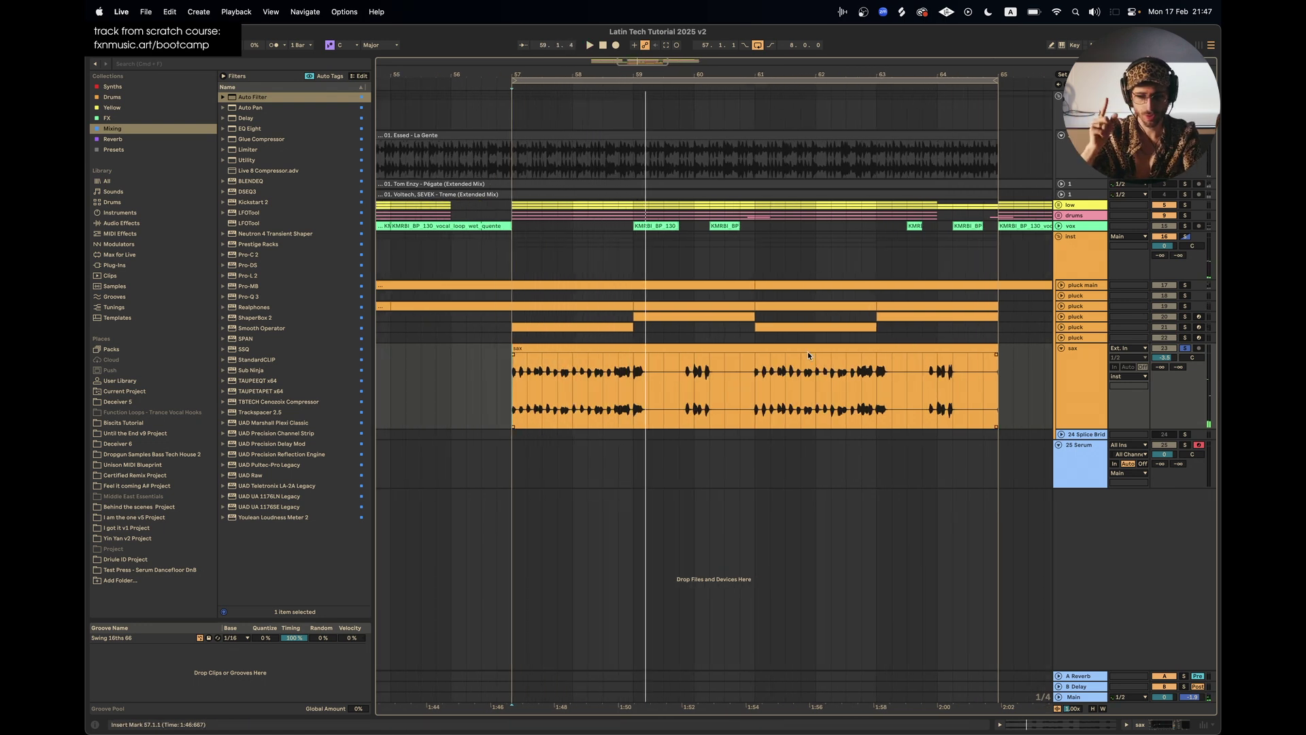
Unfold the pluck main track, solo it alongside the sax and play both from bar 57
click(1061, 285)
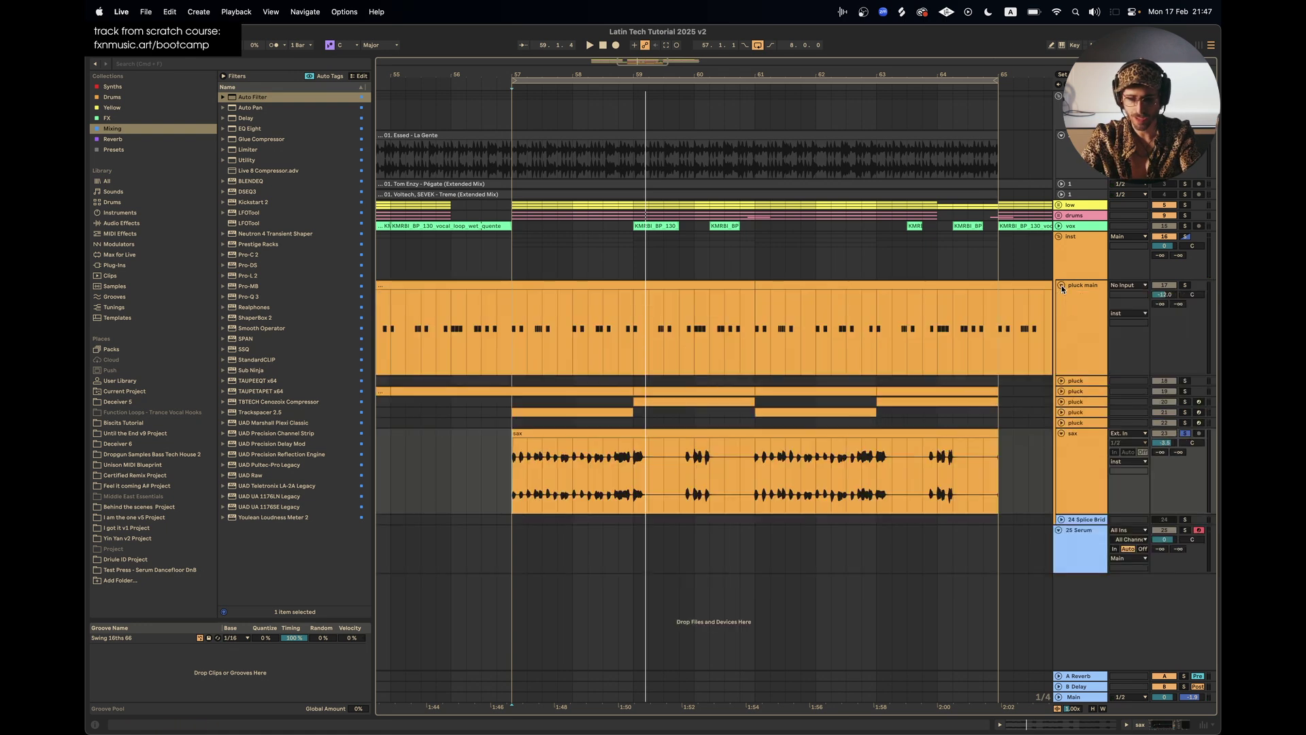
scroll(642, 336, up, 3)
click(1184, 286)
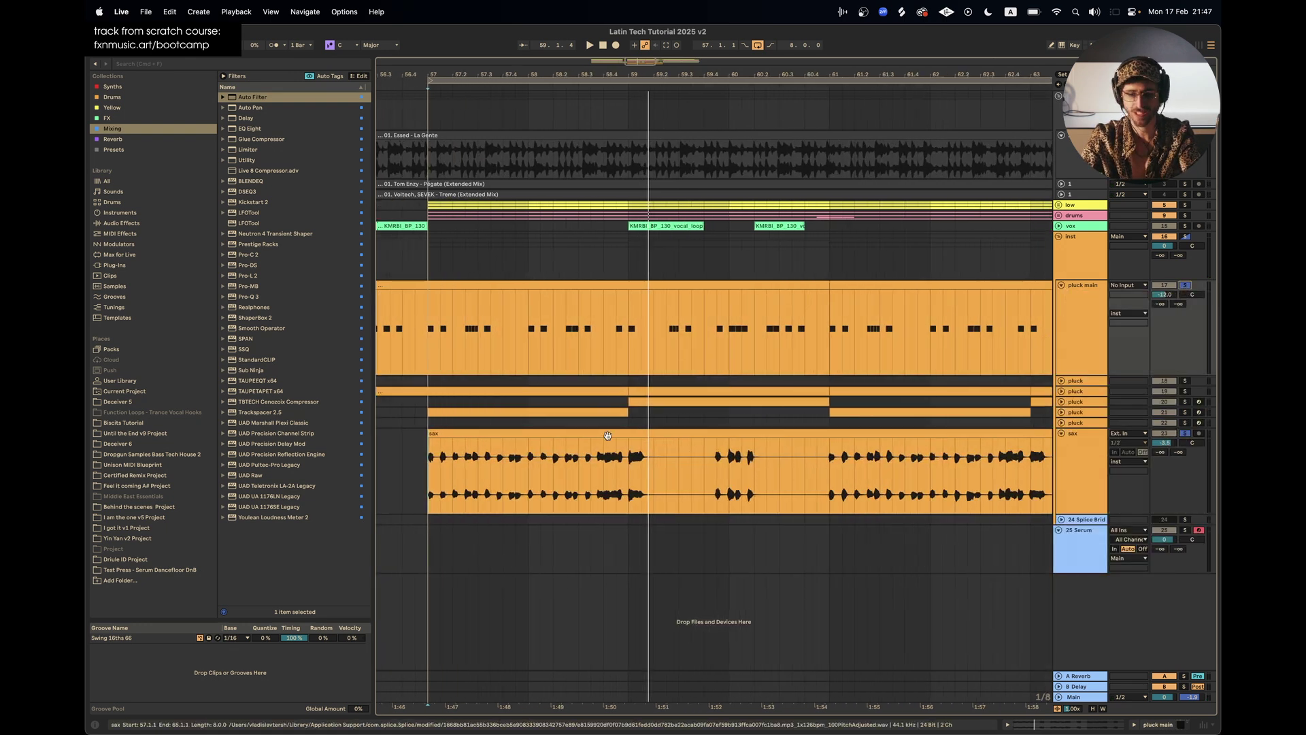
scroll(573, 421, down, 2)
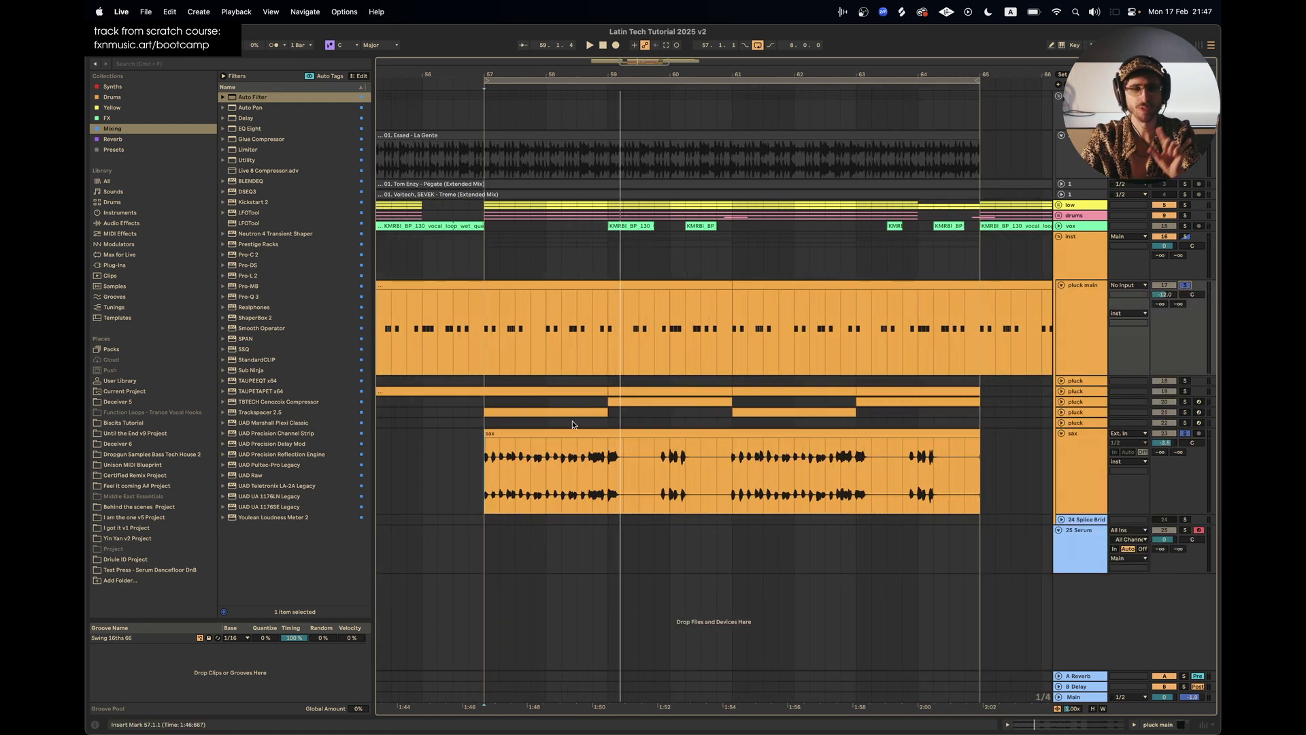
click(486, 493)
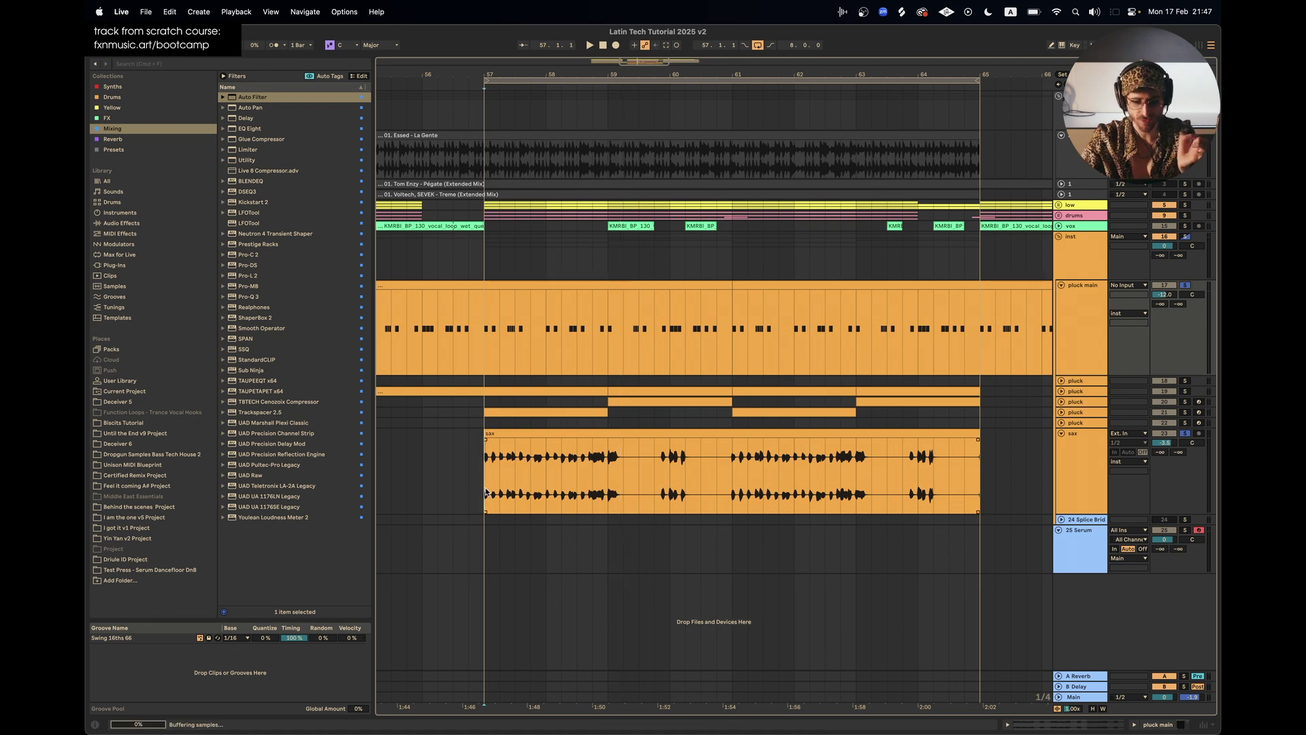
key(space)
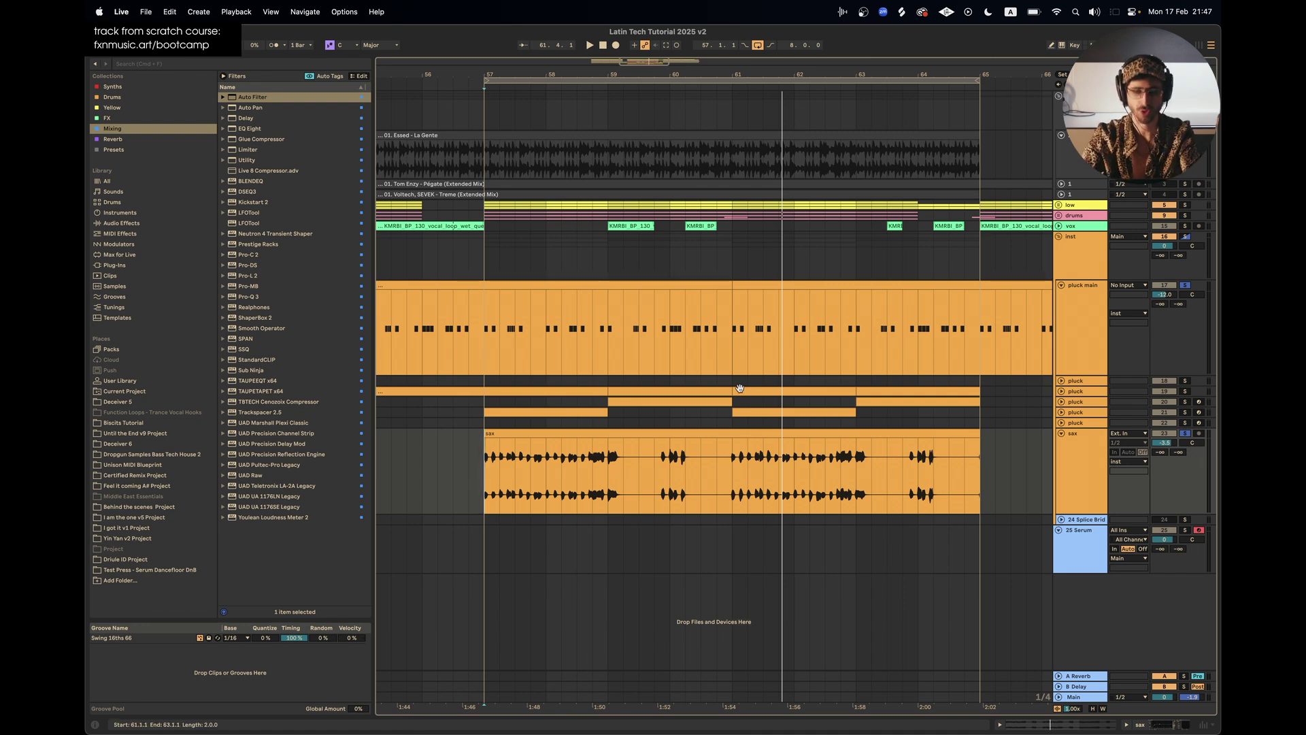
Add the low group to the solo and play it with the sax and pluck main from bar 57
click(1184, 205)
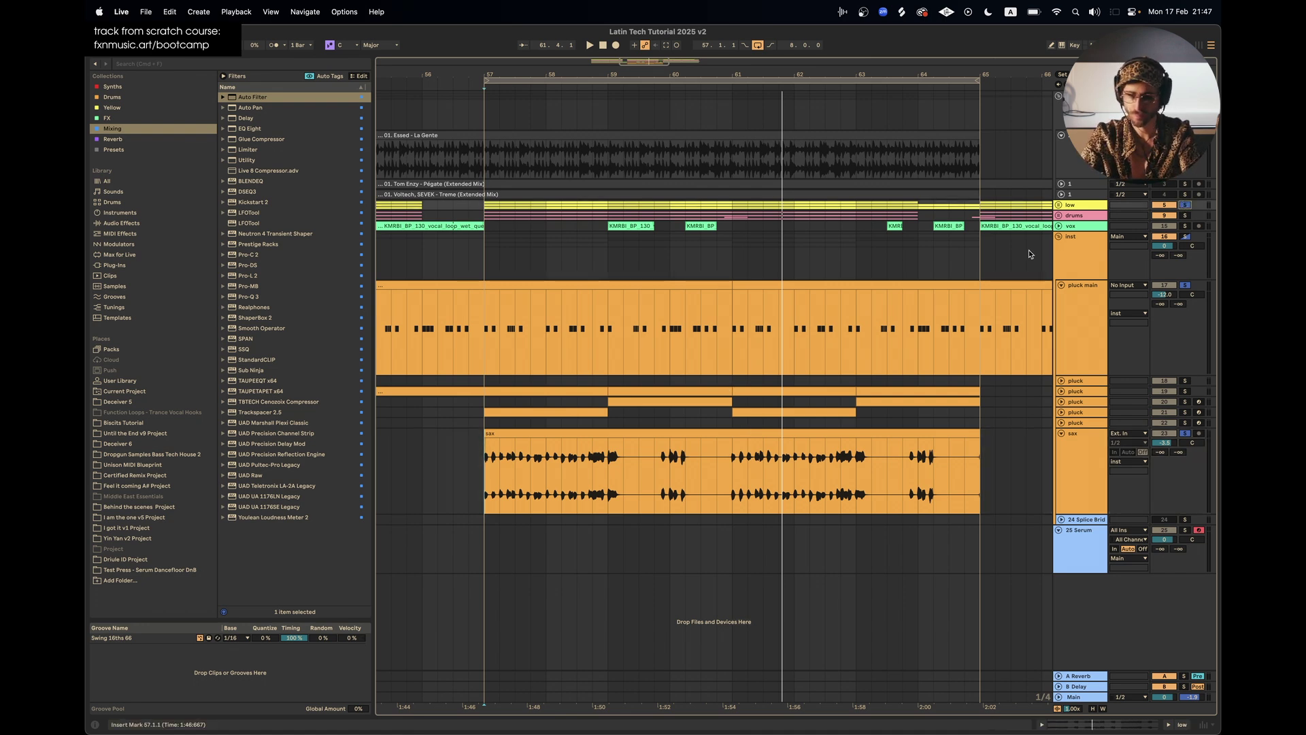
click(486, 333)
key(space)
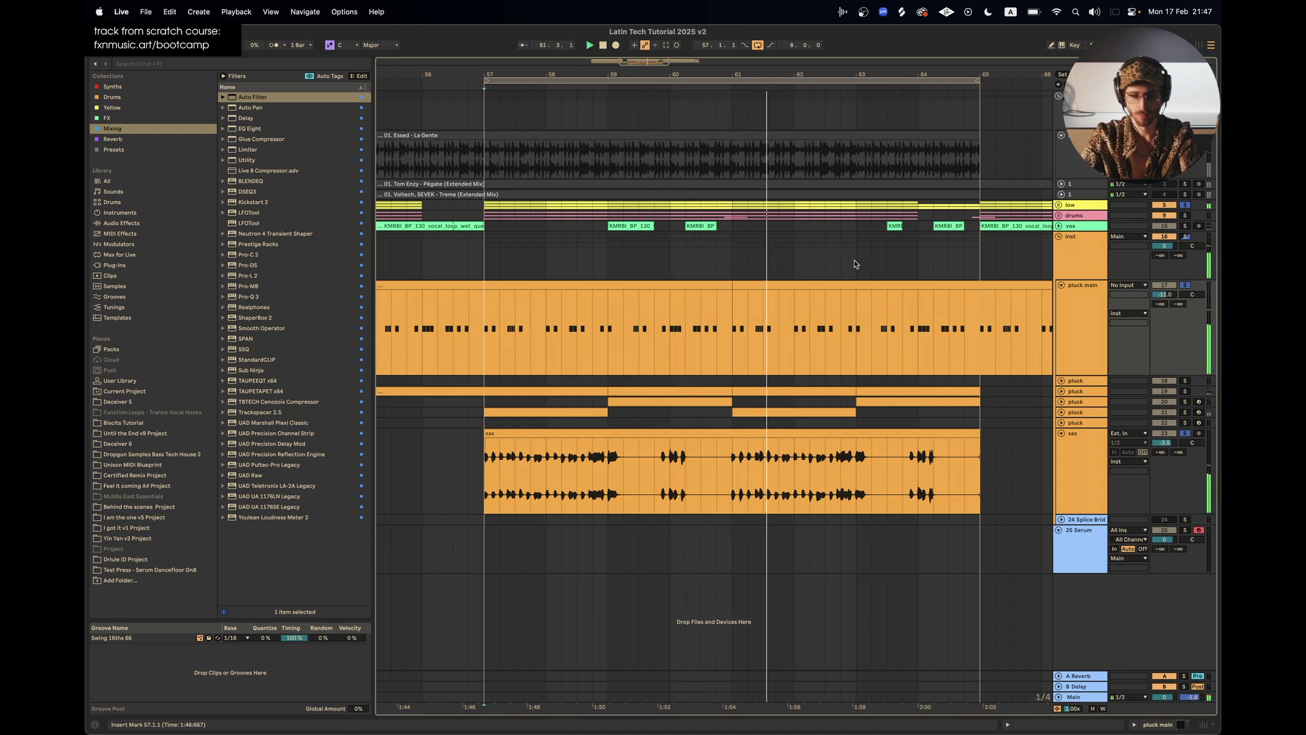
Add an EQ Eight to the pluck main track and move its second band to about 200 Hz at -6 dB
click(1072, 317)
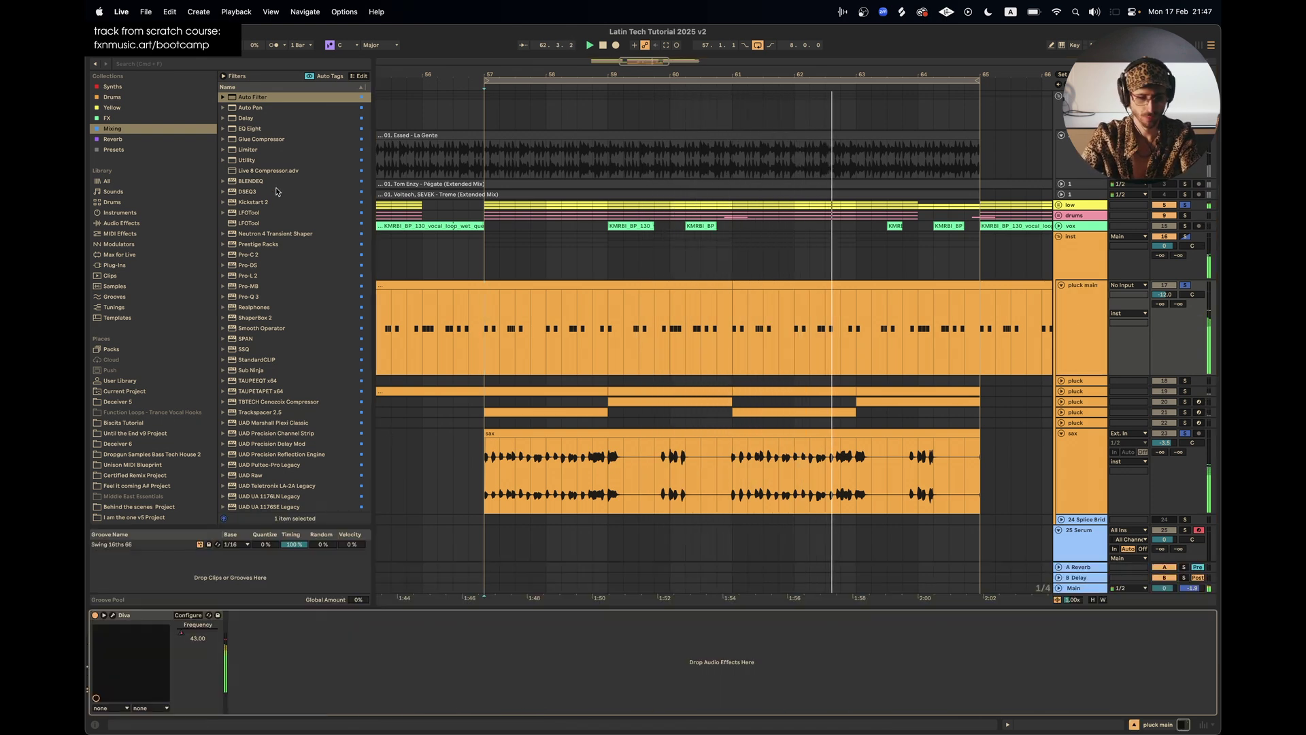
click(252, 128)
drag(276, 666, 276, 666)
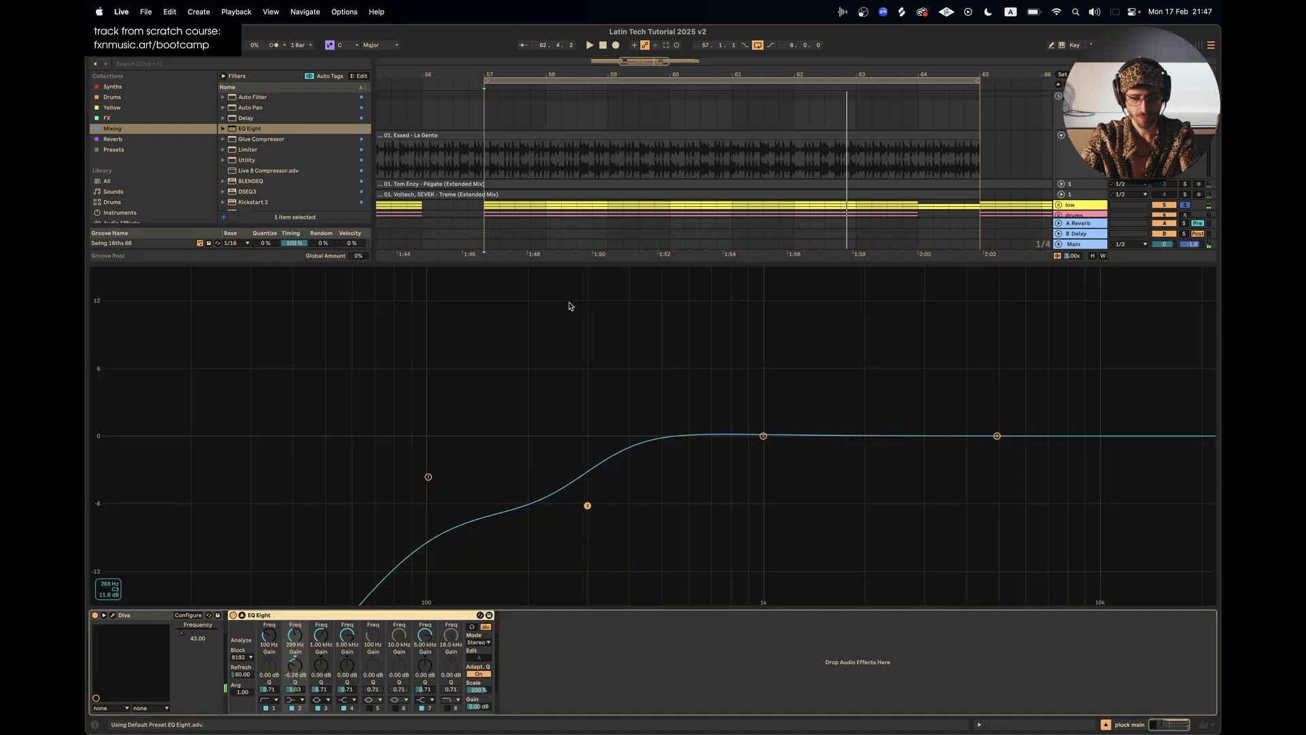
click(489, 223)
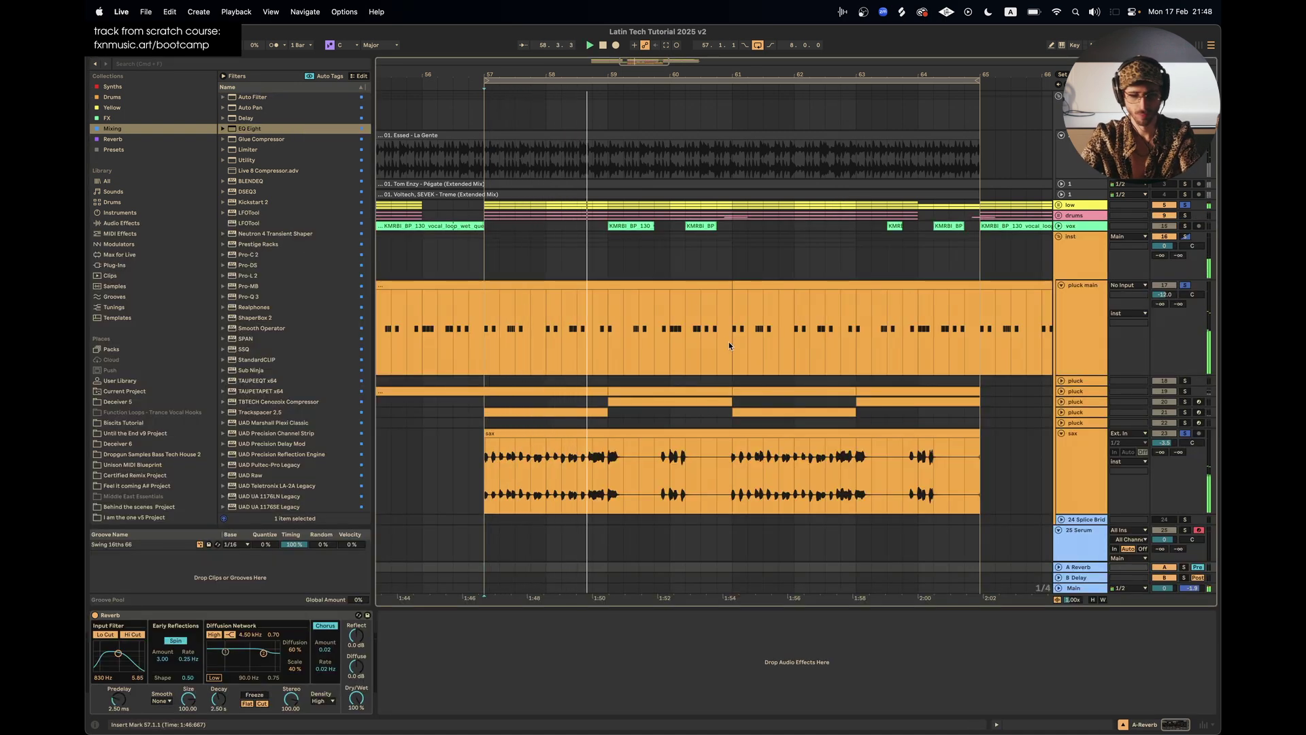
click(1073, 298)
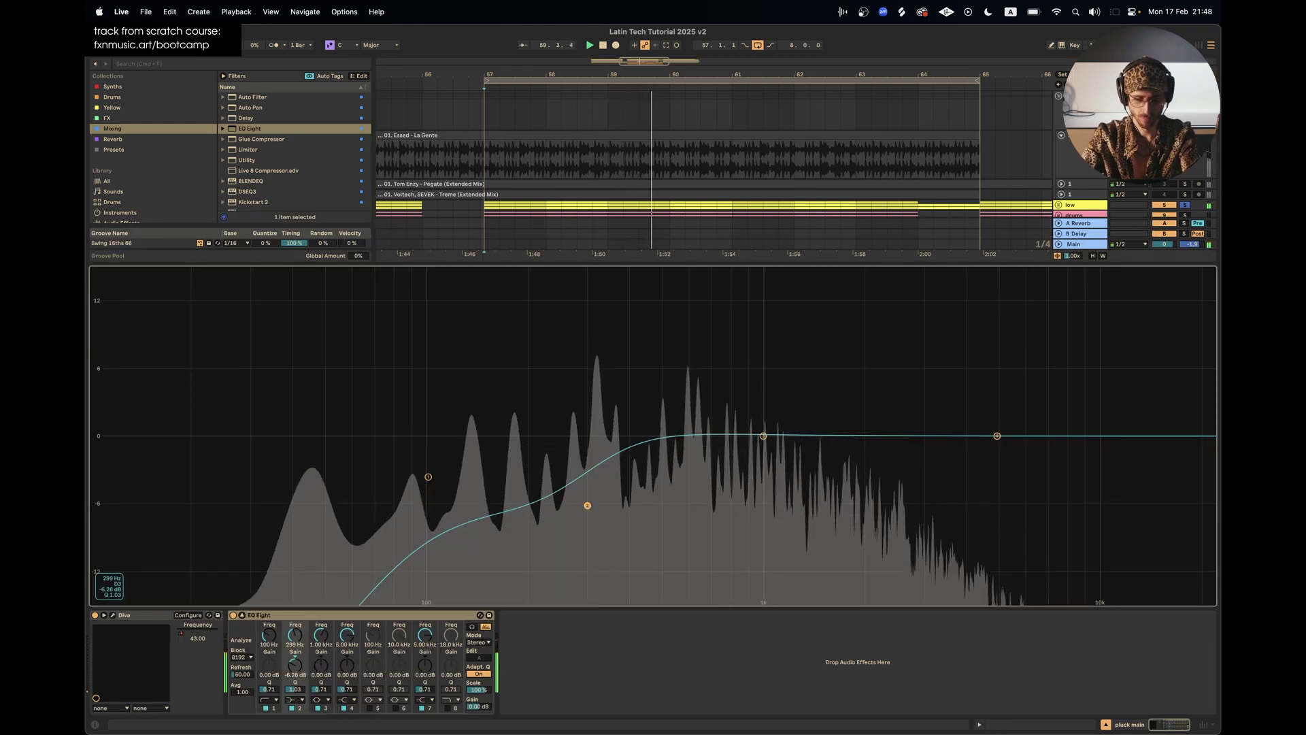
drag(510, 458, 529, 504)
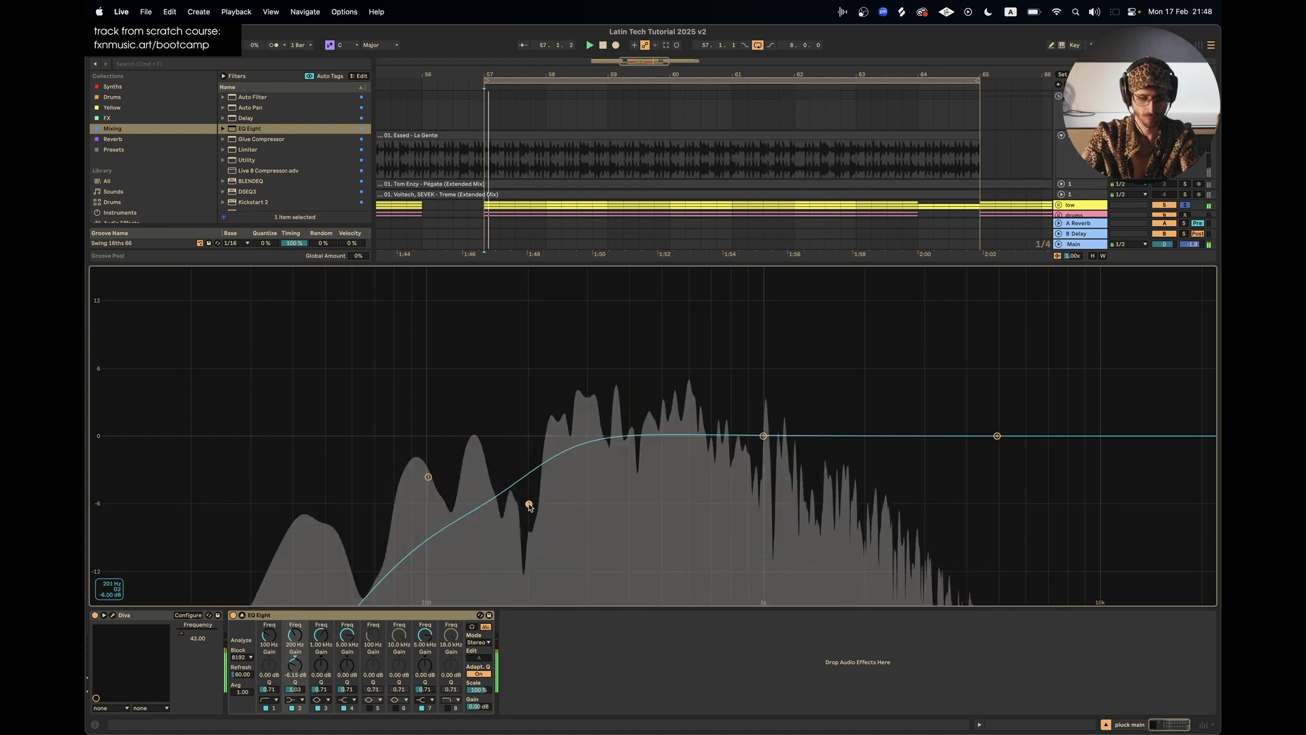
drag(529, 504, 529, 502)
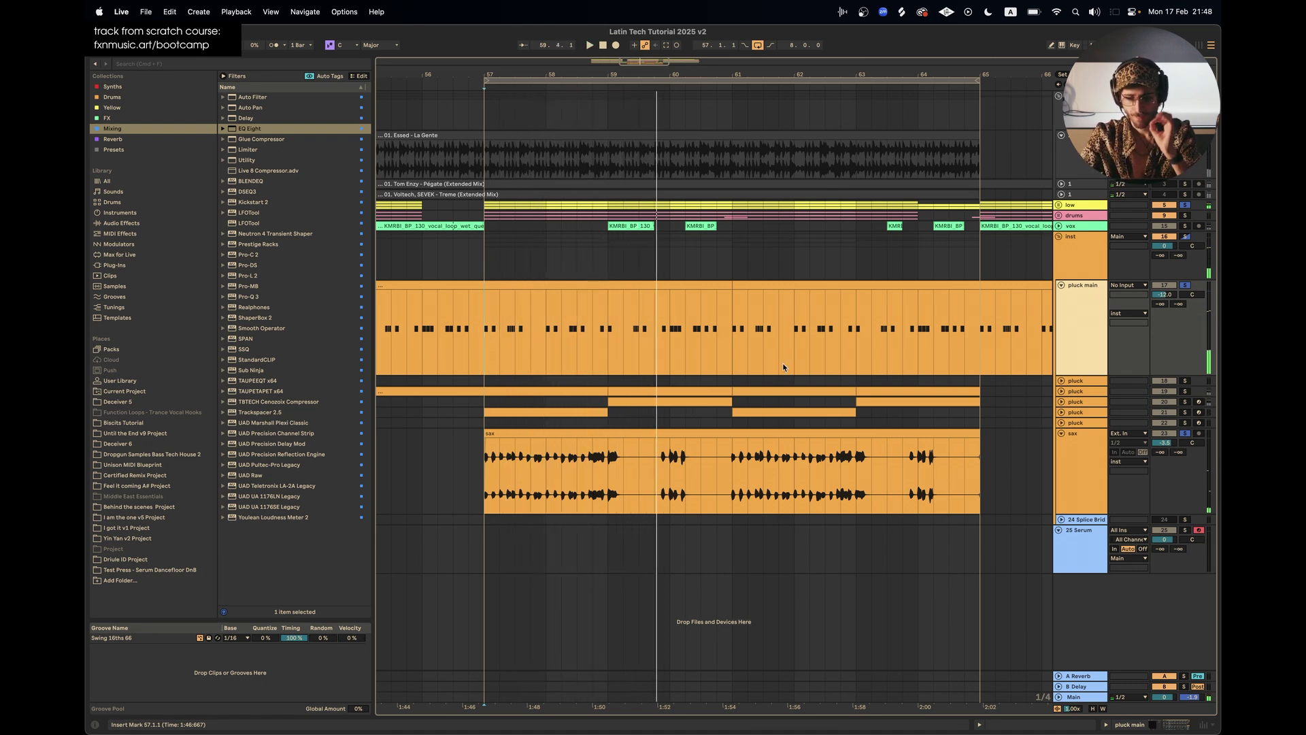
Unfold the three pluck tracks that hold clips between pluck main and sax
click(1086, 392)
shift+click(1075, 413)
click(1062, 413)
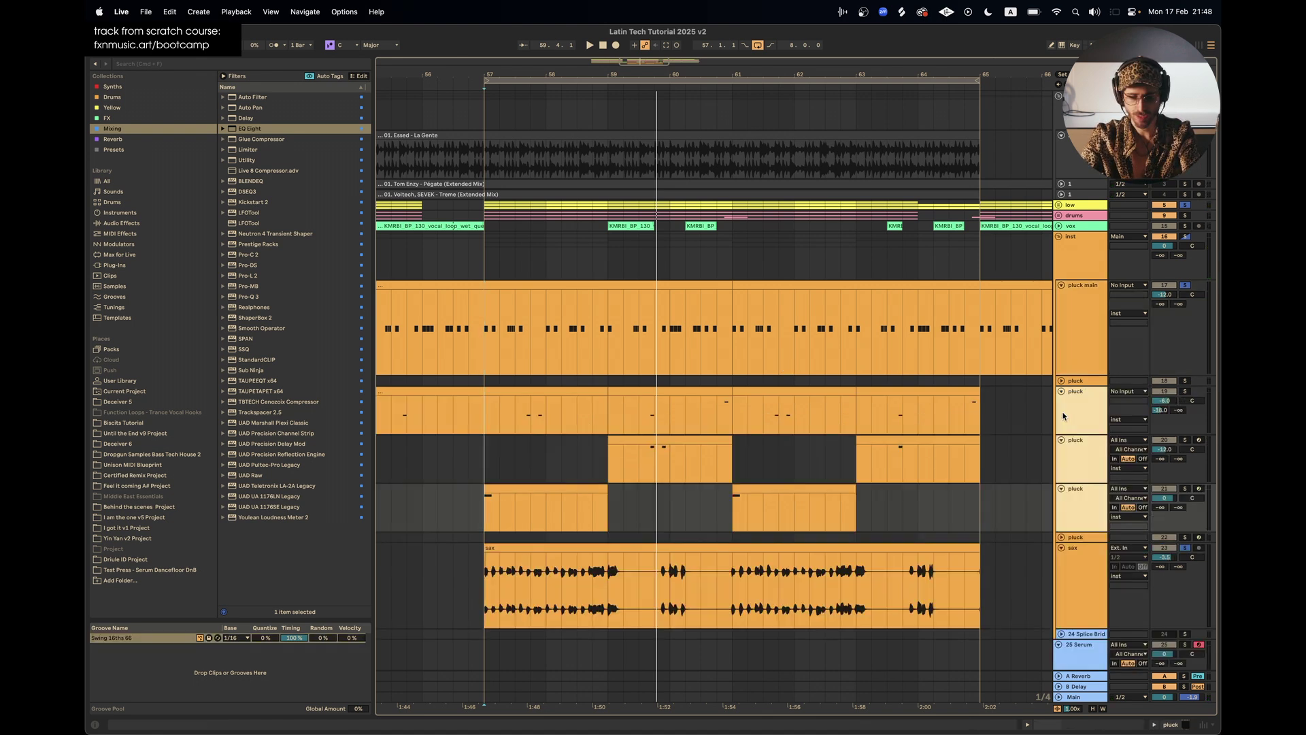
Play the Tom Enzy - Pégate reference track from bar 43
scroll(500, 418, down, 2)
ctrl+scroll(500, 418, up, 2)
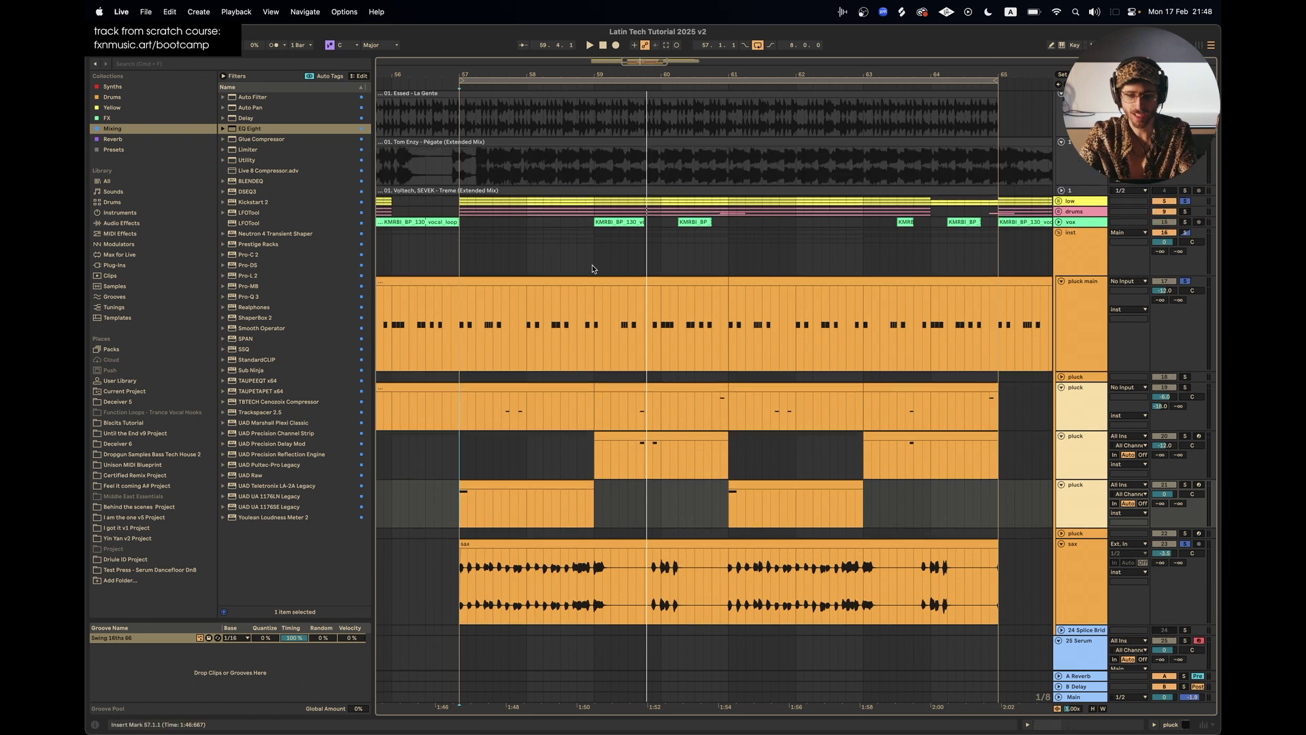
scroll(591, 267, down, 10)
scroll(592, 266, left, 5)
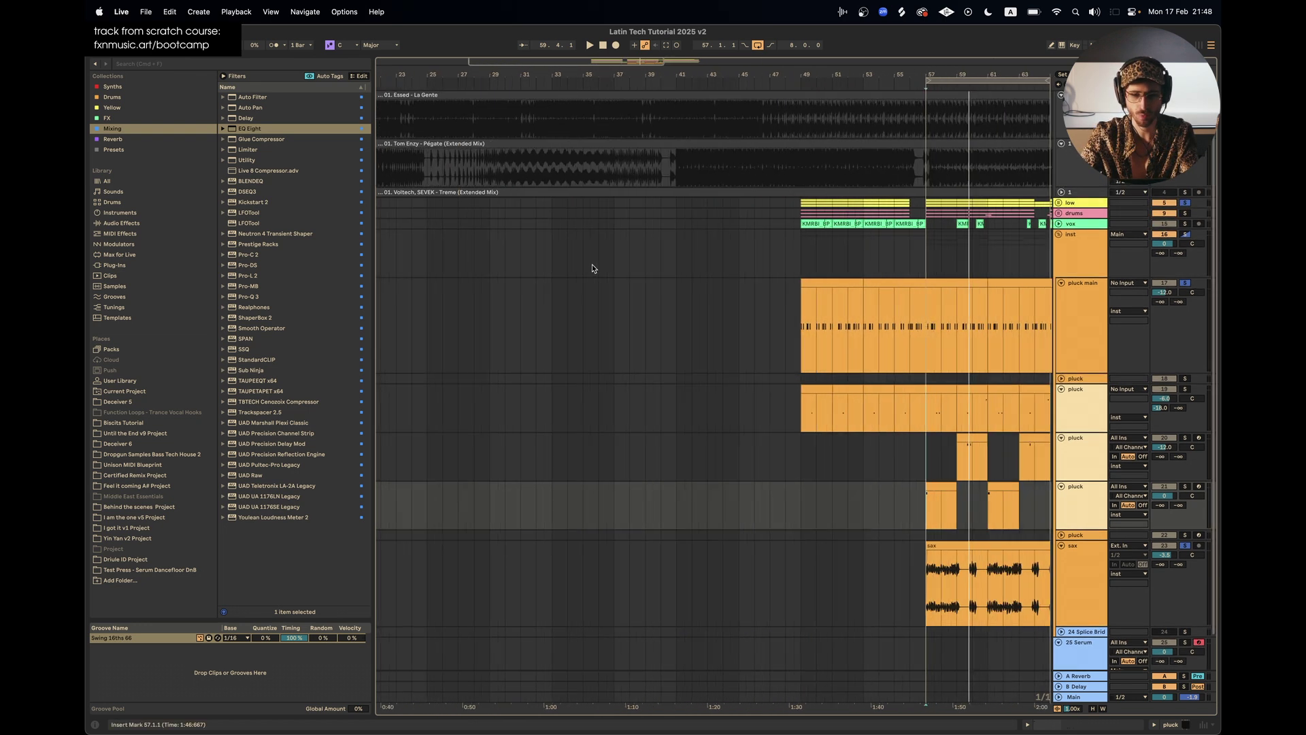
click(708, 163)
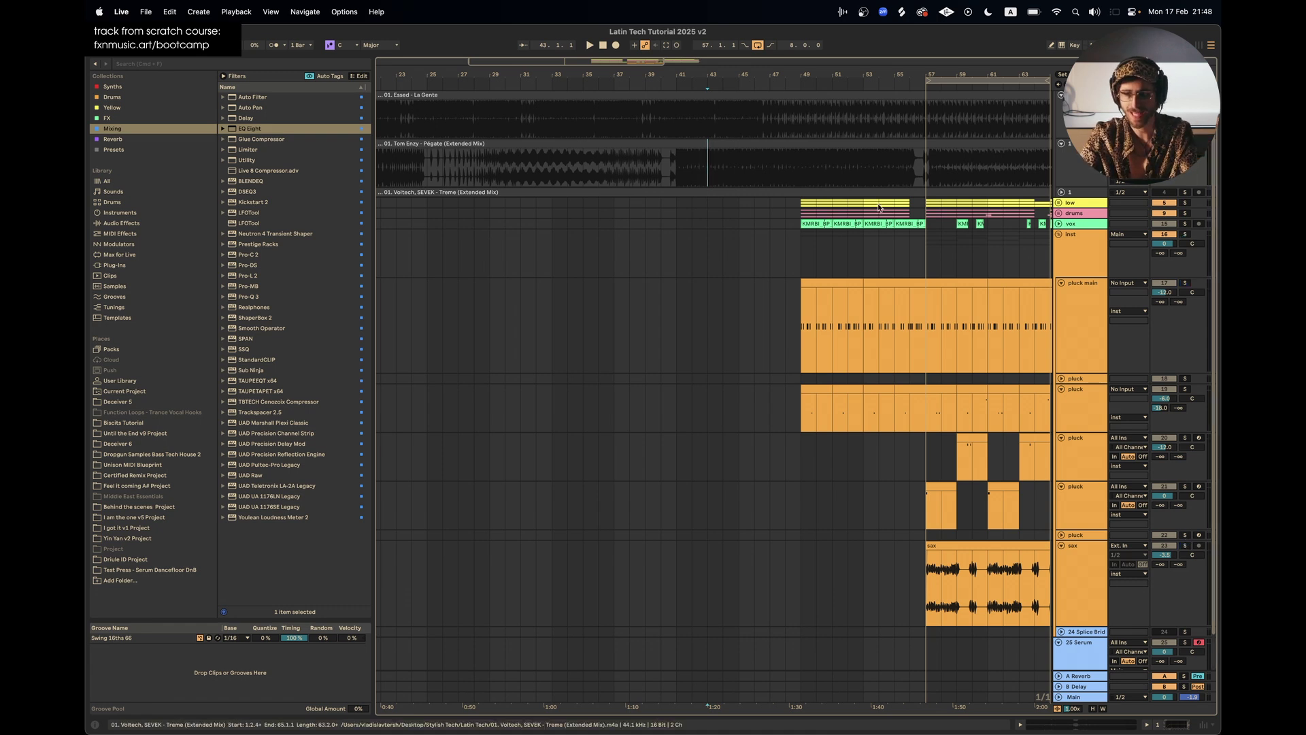
scroll(744, 215, right, 2)
scroll(743, 215, up, 1)
key(space)
scroll(744, 215, right, 3)
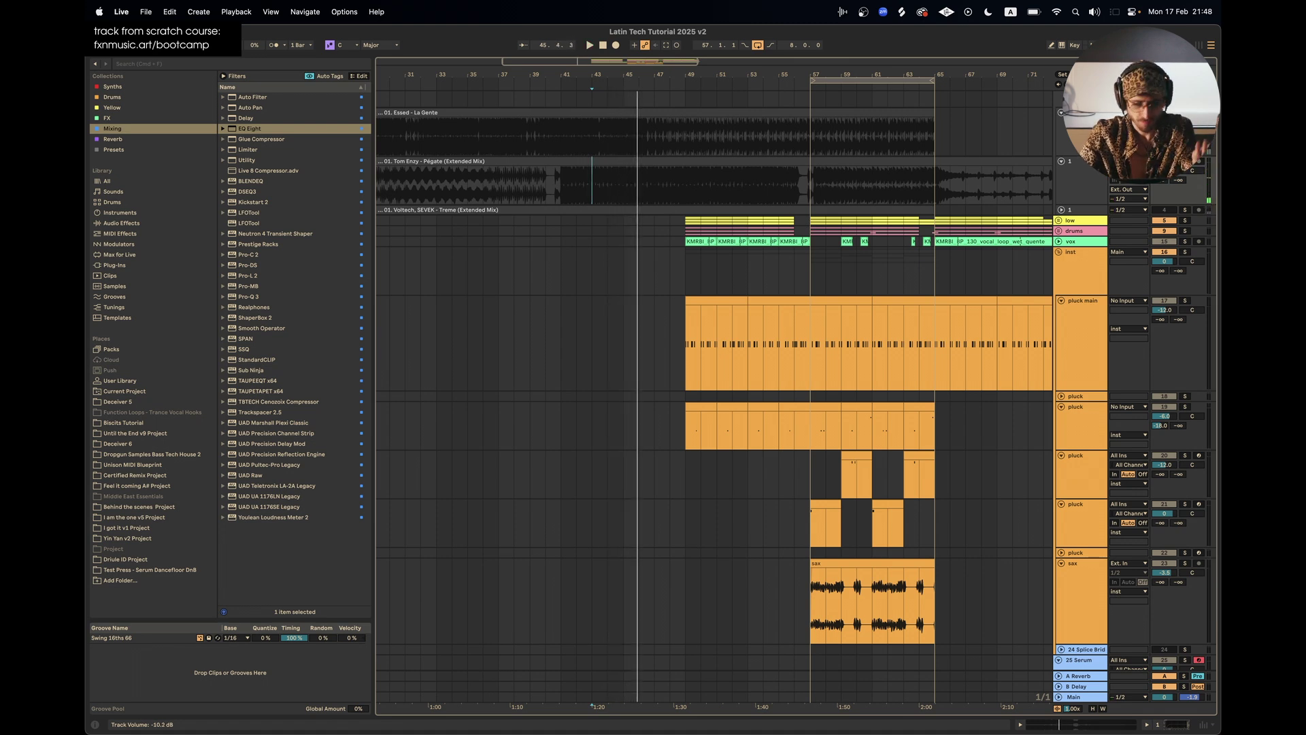
Solo the pluck main and sax tracks
scroll(766, 353, up, 5)
scroll(766, 354, down, 2)
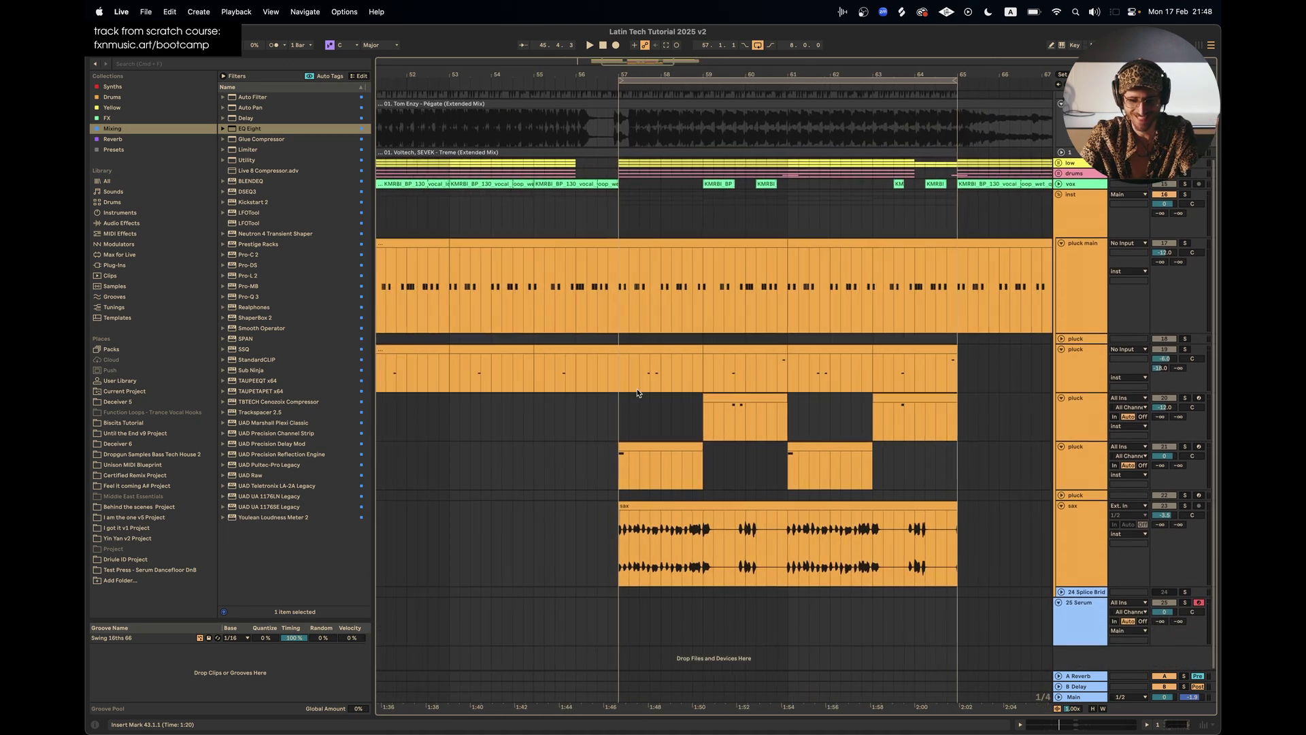
scroll(637, 393, up, 3)
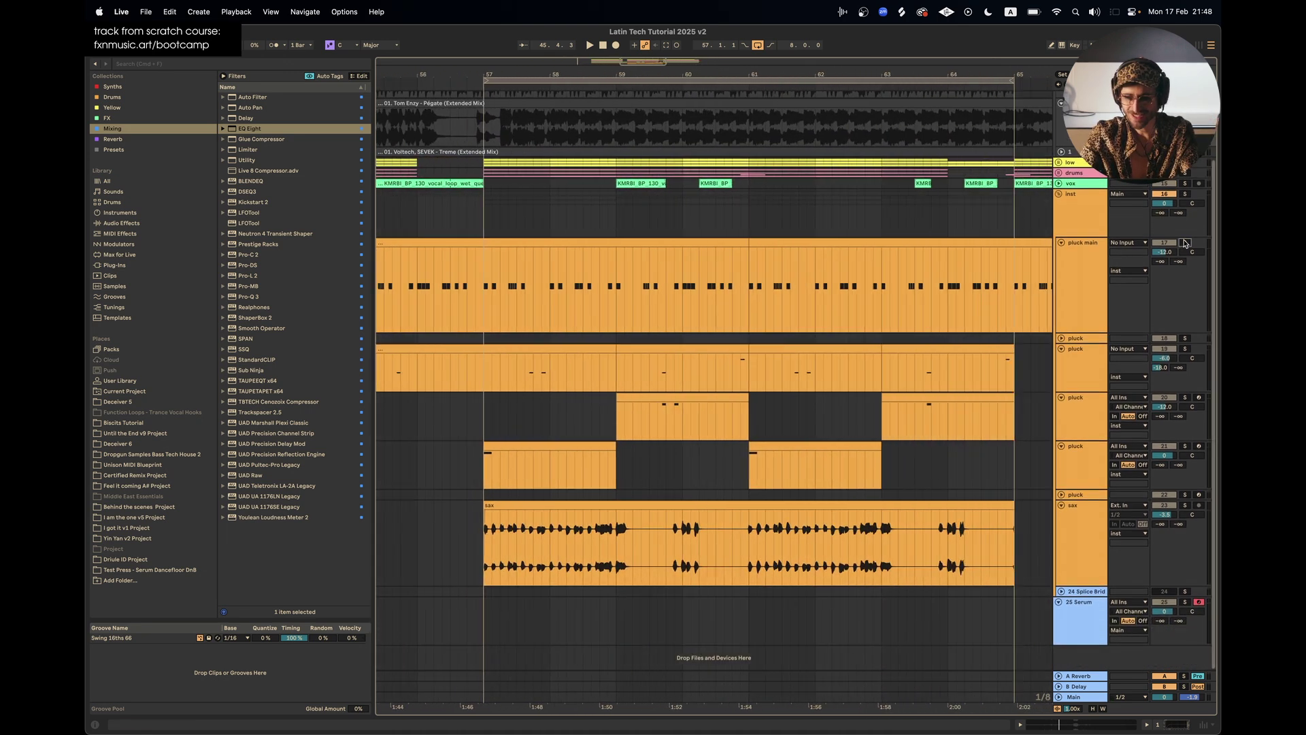
click(1184, 243)
click(1184, 506)
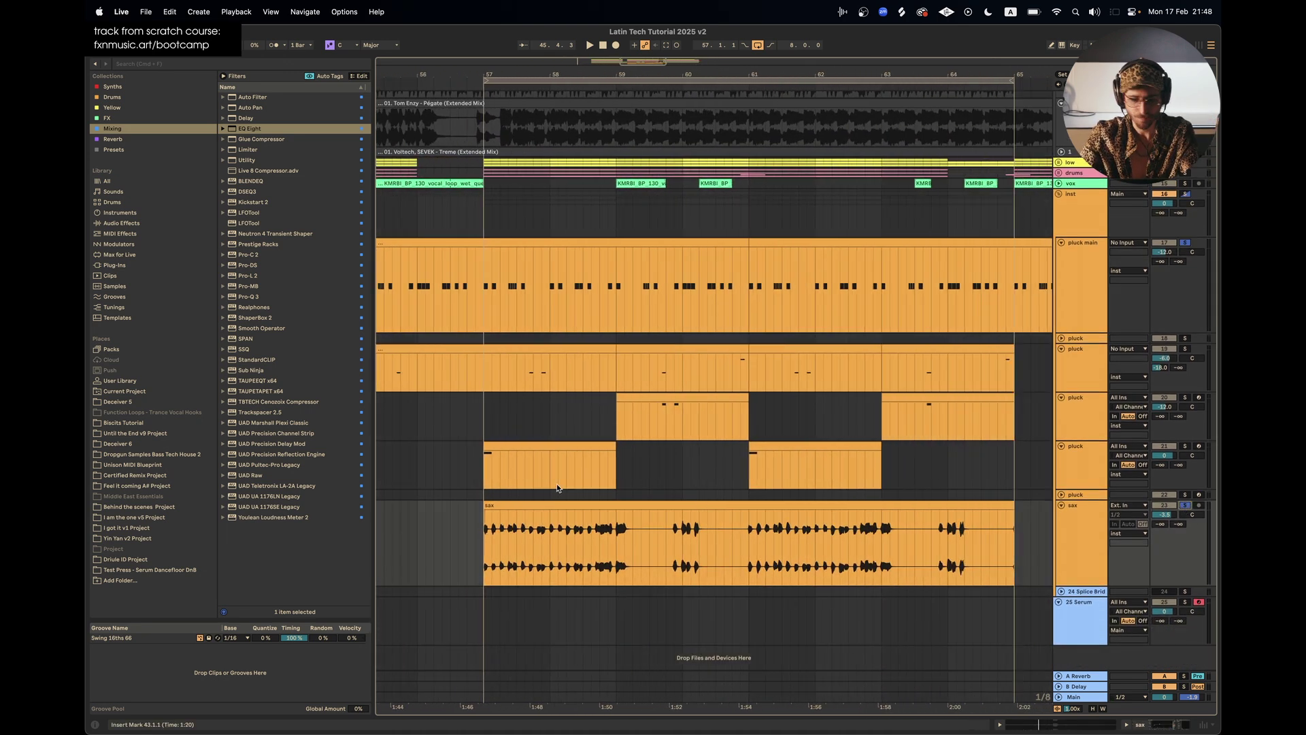
Enlarge and solo the lowest unfolded pluck track, then play its bar 57 clip along with the low group
click(483, 472)
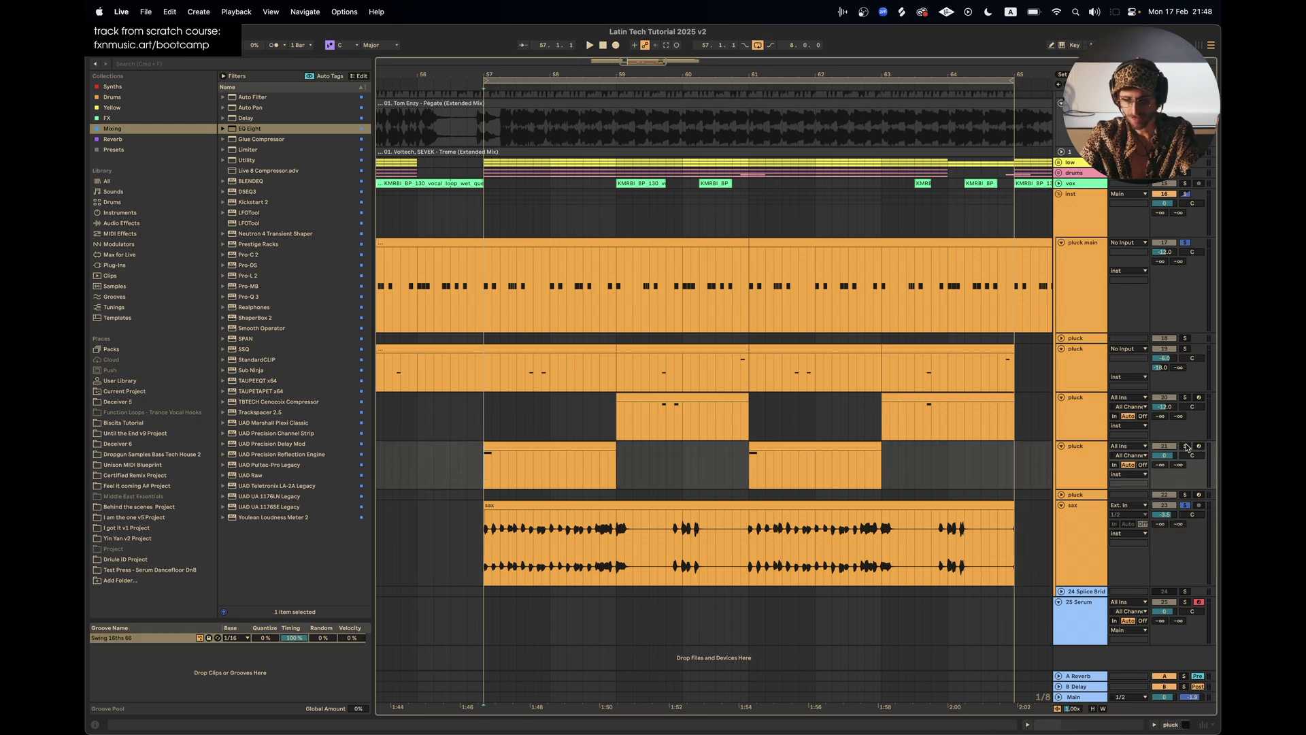
click(1078, 460)
drag(791, 490, 792, 509)
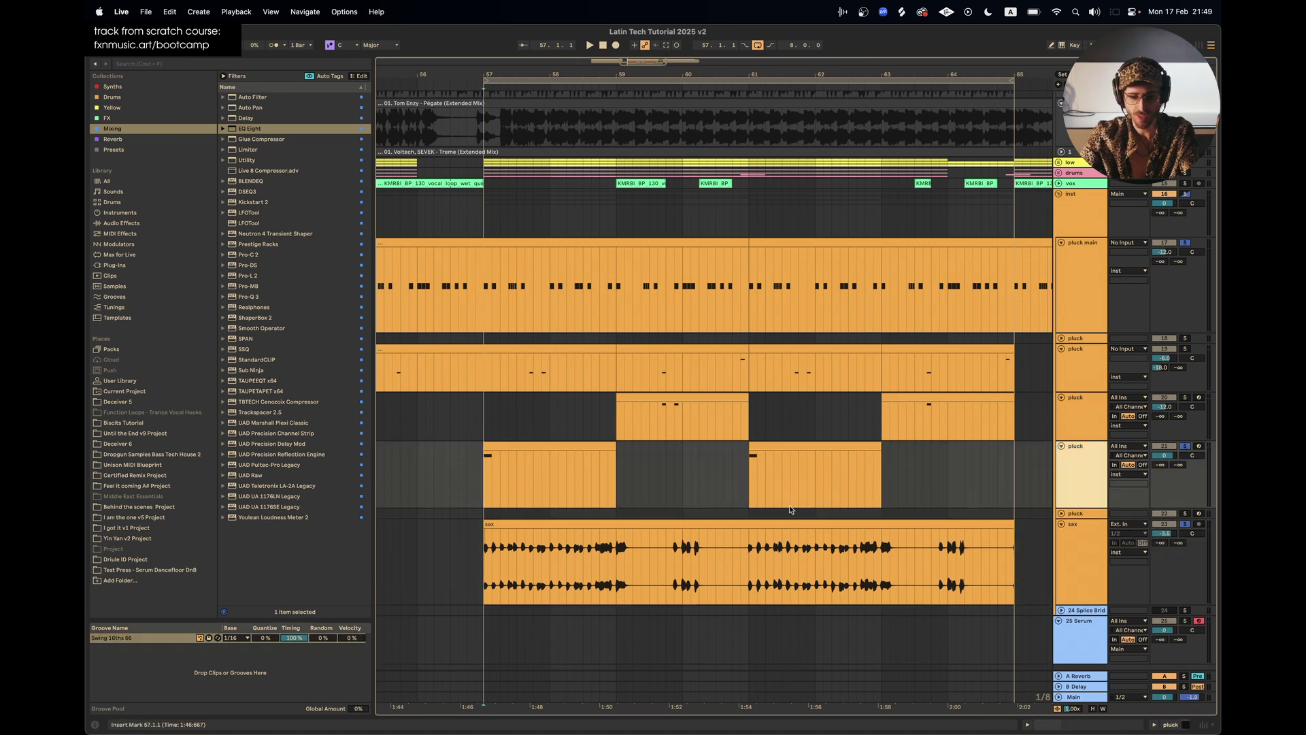
drag(484, 489, 659, 492)
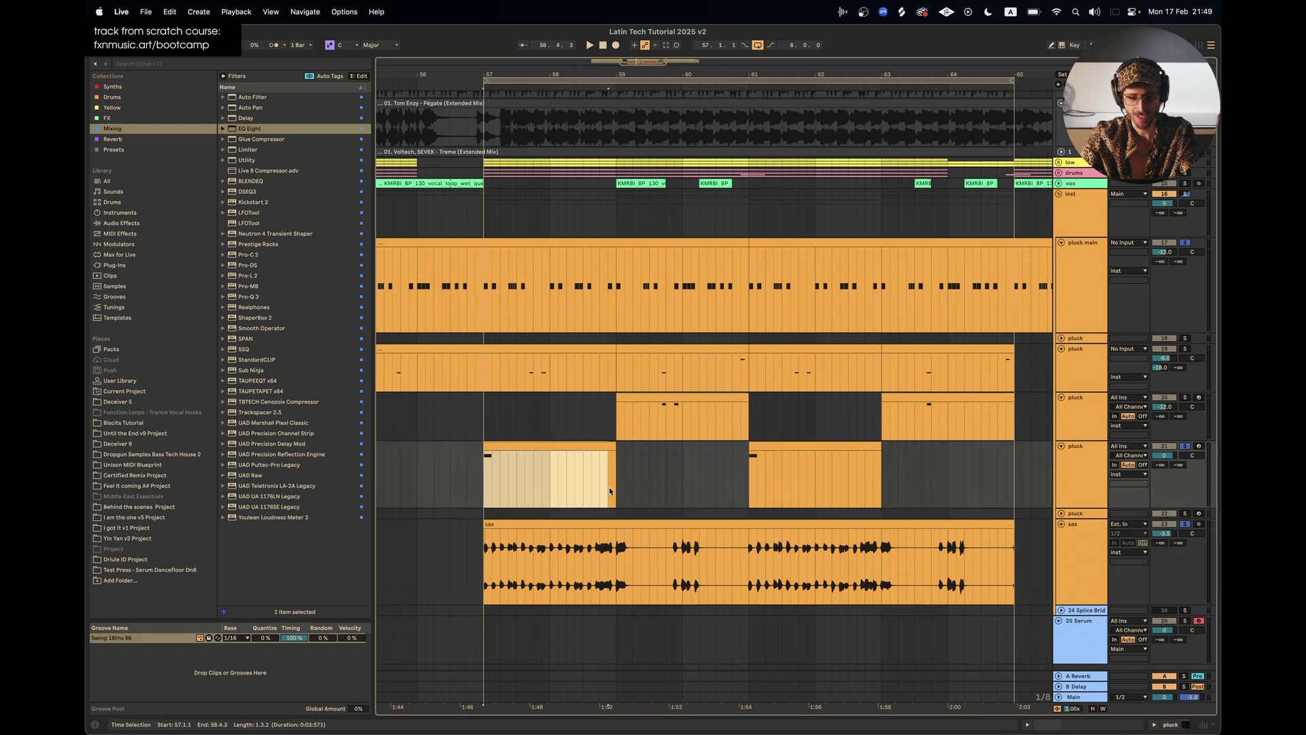
key(space)
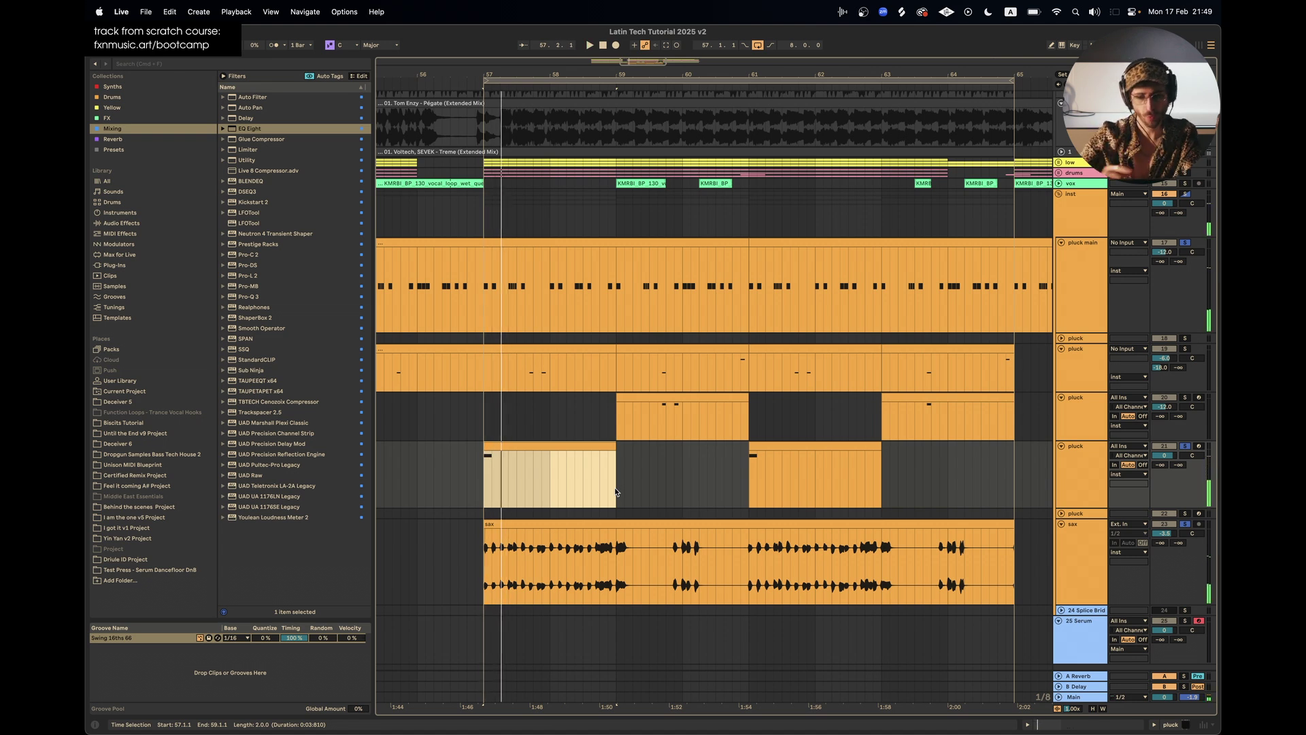
click(1184, 163)
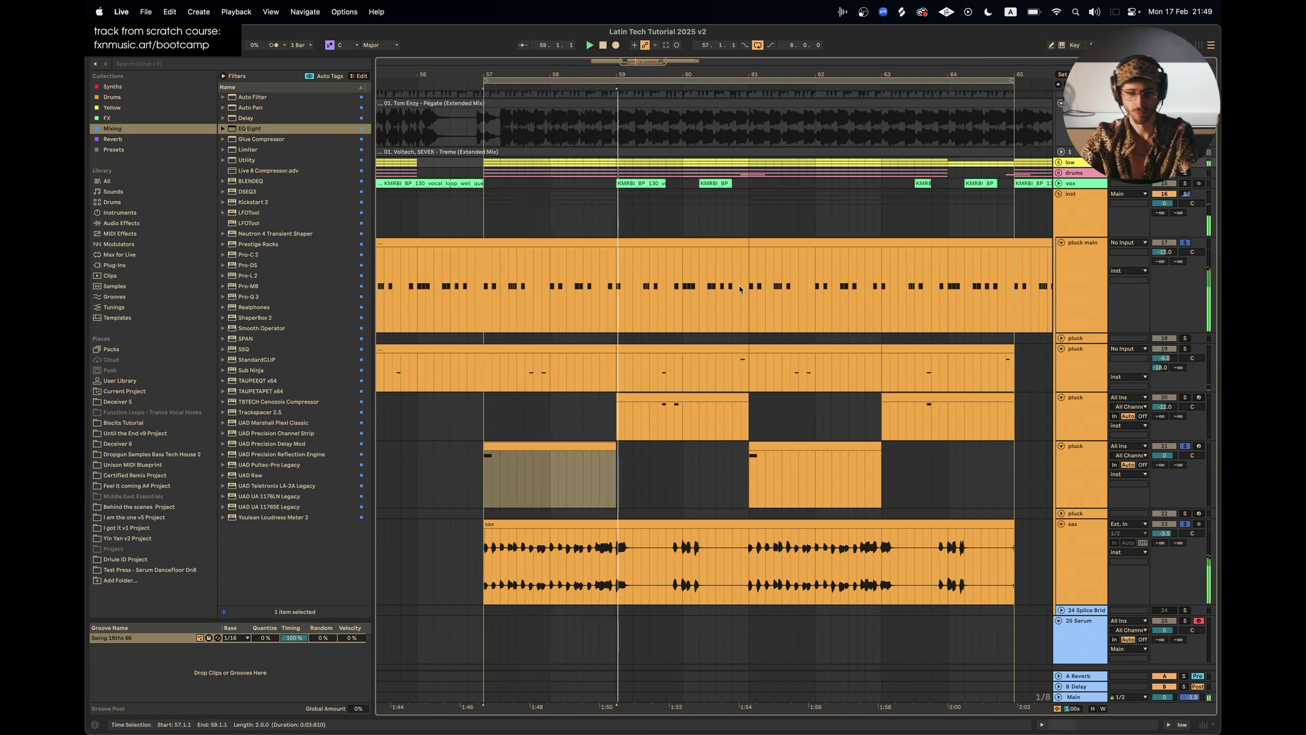
Enlarge the topmost unfolded pluck track, add it to the solo and play the layers from bar 57
click(1067, 388)
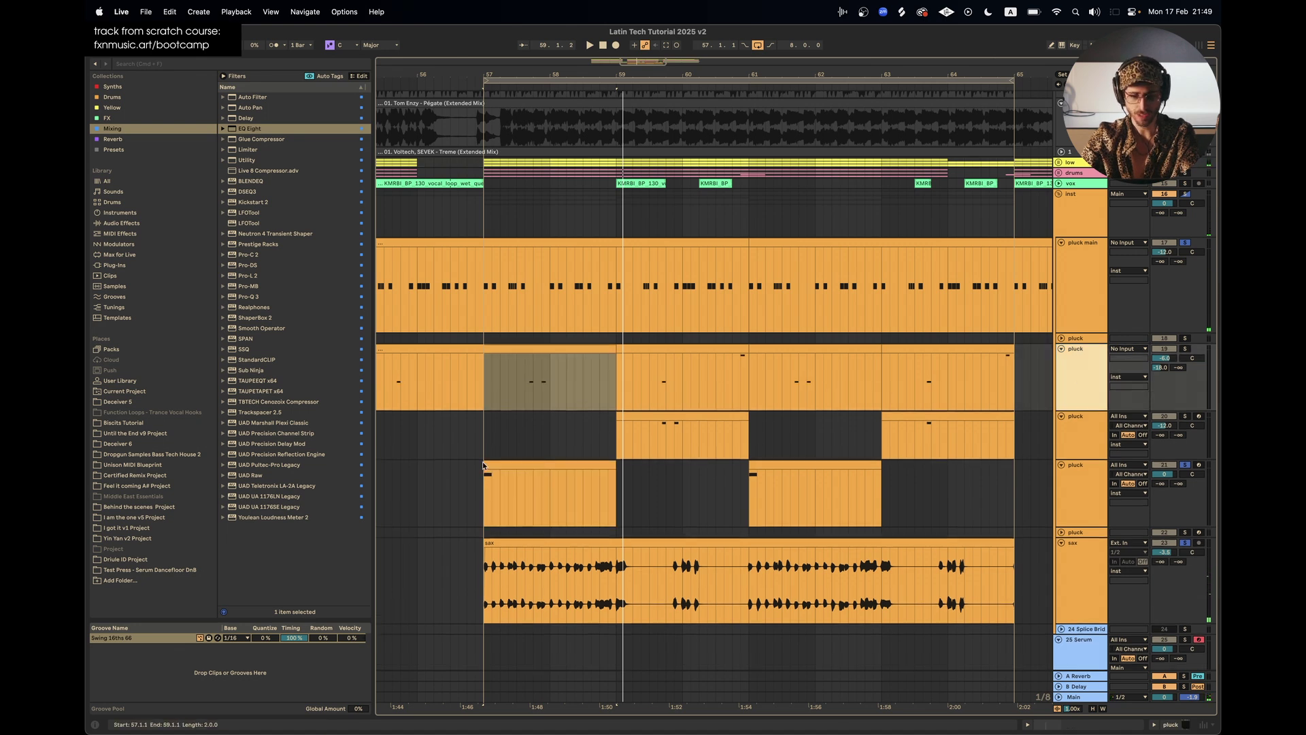
click(484, 404)
scroll(484, 402, up, 3)
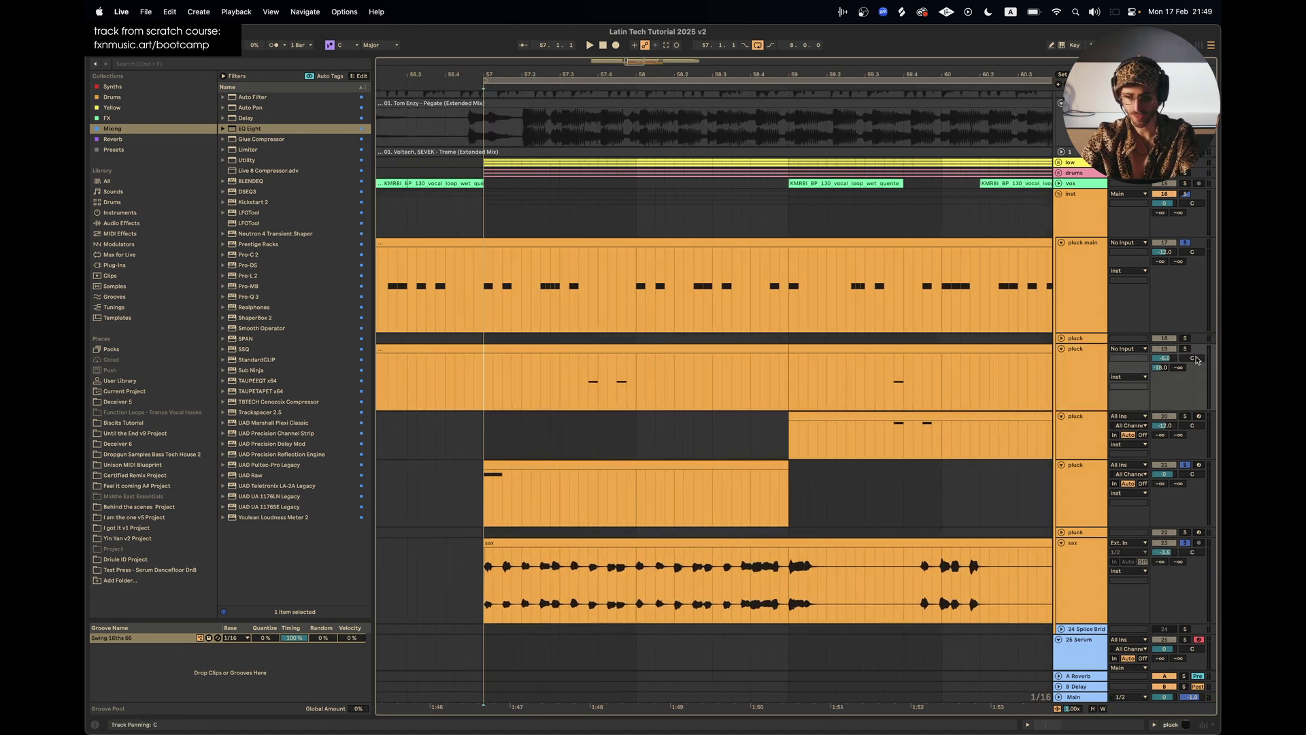
click(1187, 349)
key(space)
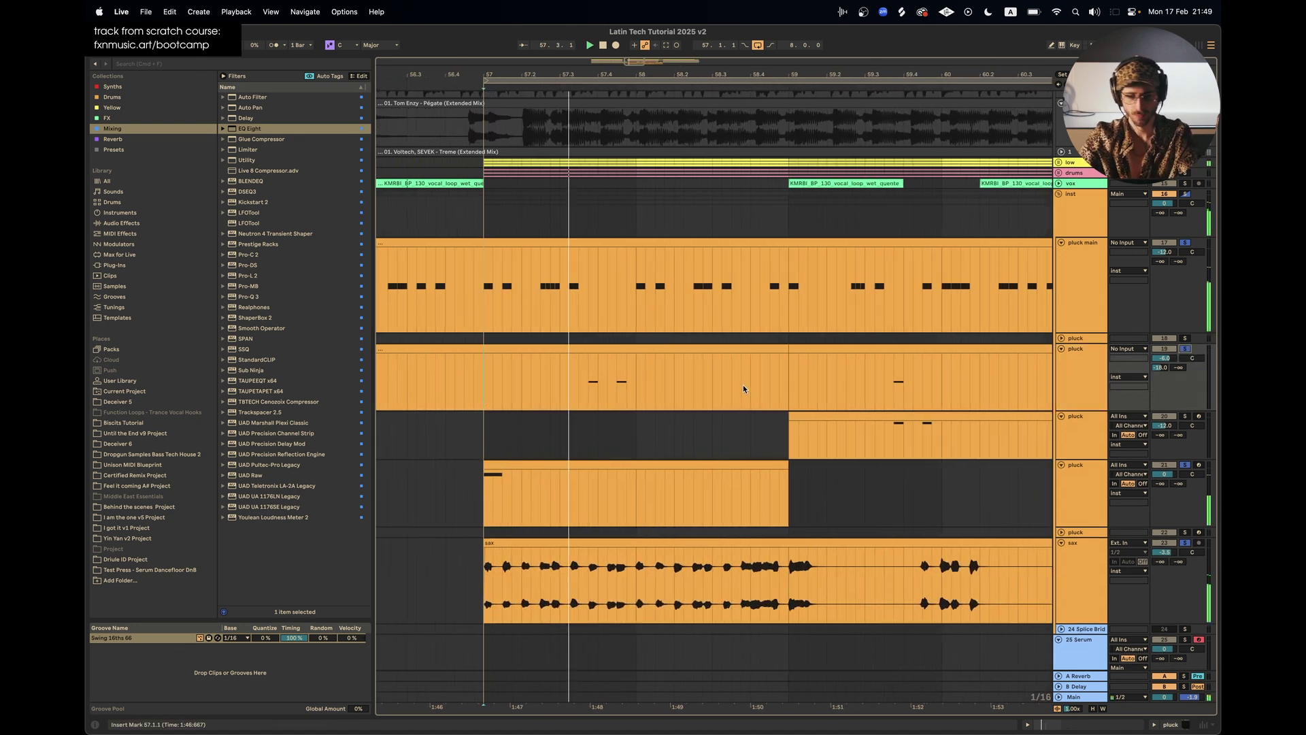
key(space)
Highlight the topmost unfolded pluck's two notes between 57.3.3 and 58.1.1, and set that track's volume to -4.0 dB
drag(579, 384, 635, 389)
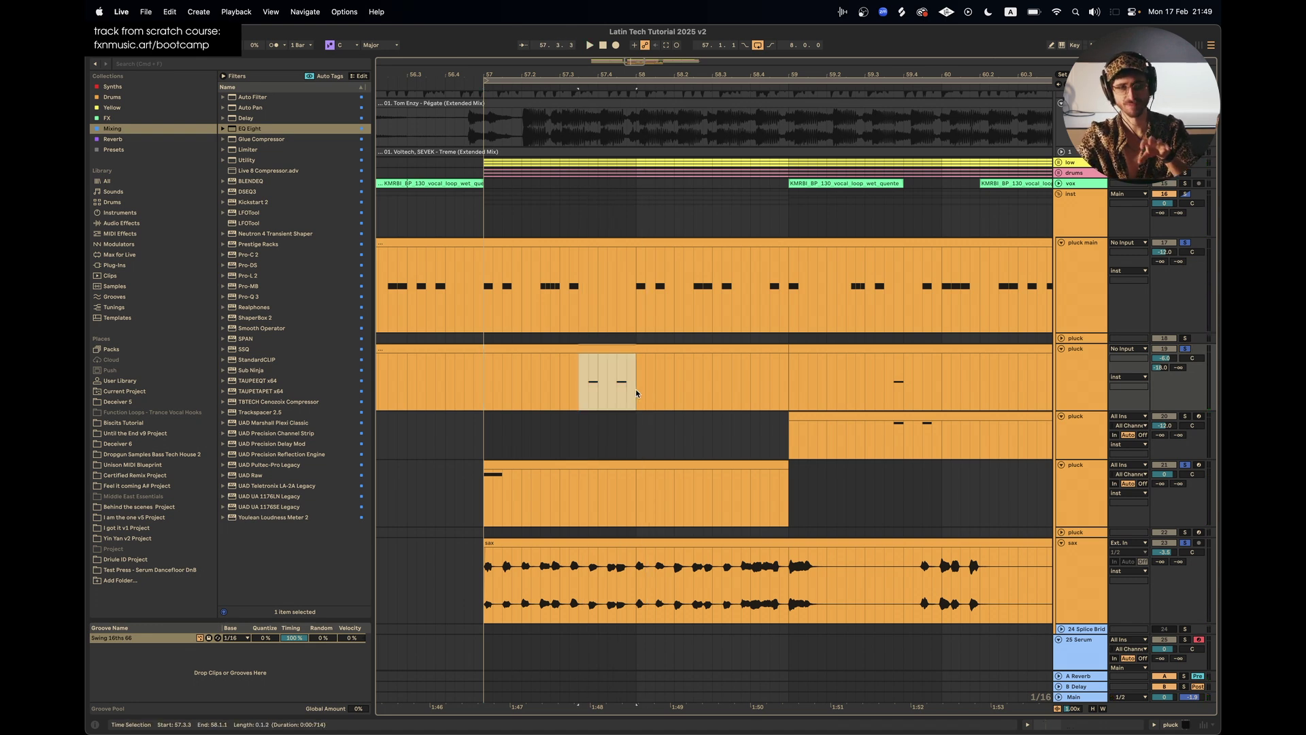
drag(1168, 360, 1168, 354)
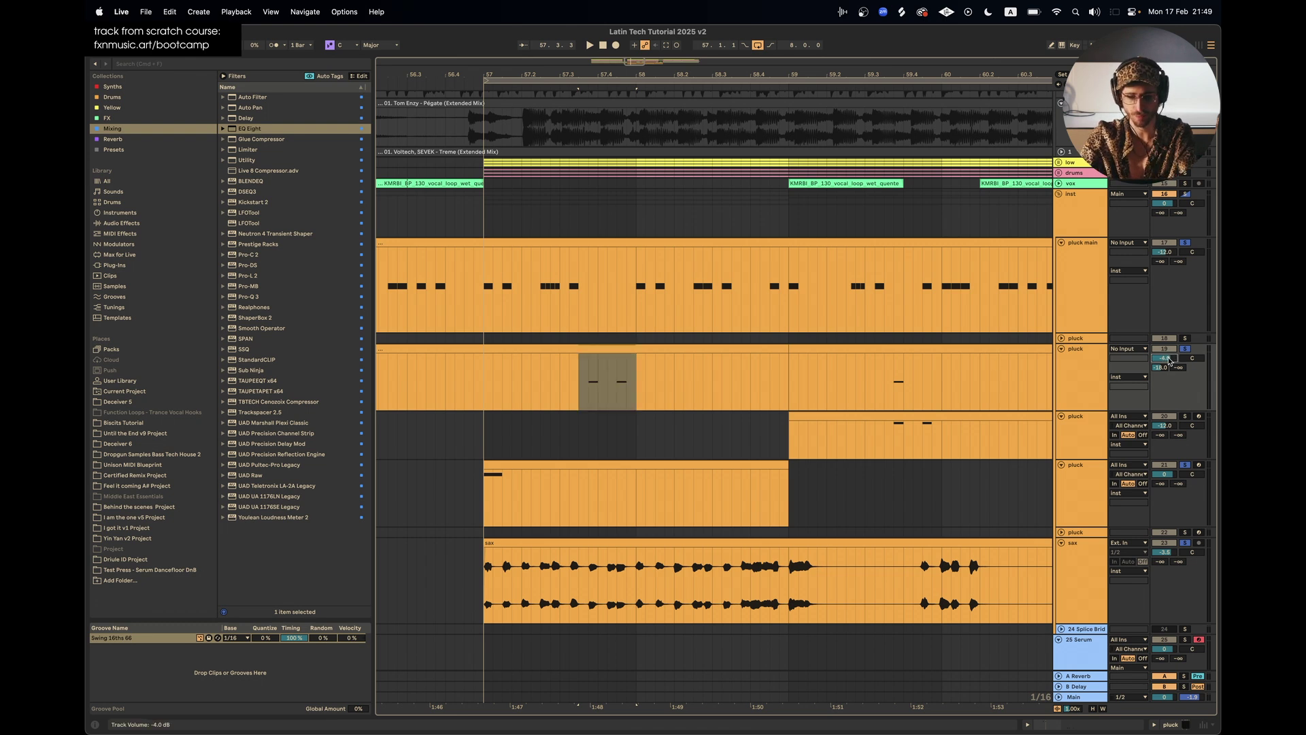
scroll(580, 402, up, 3)
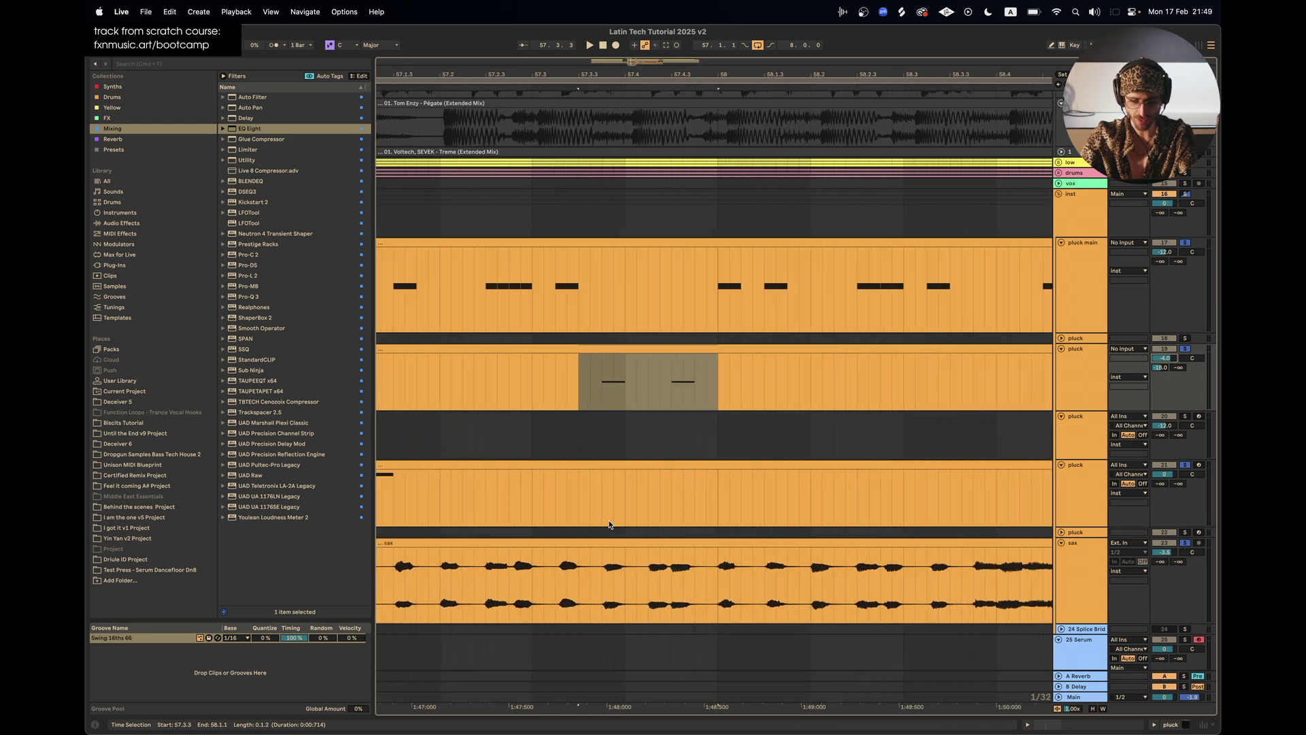
scroll(648, 450, down, 3)
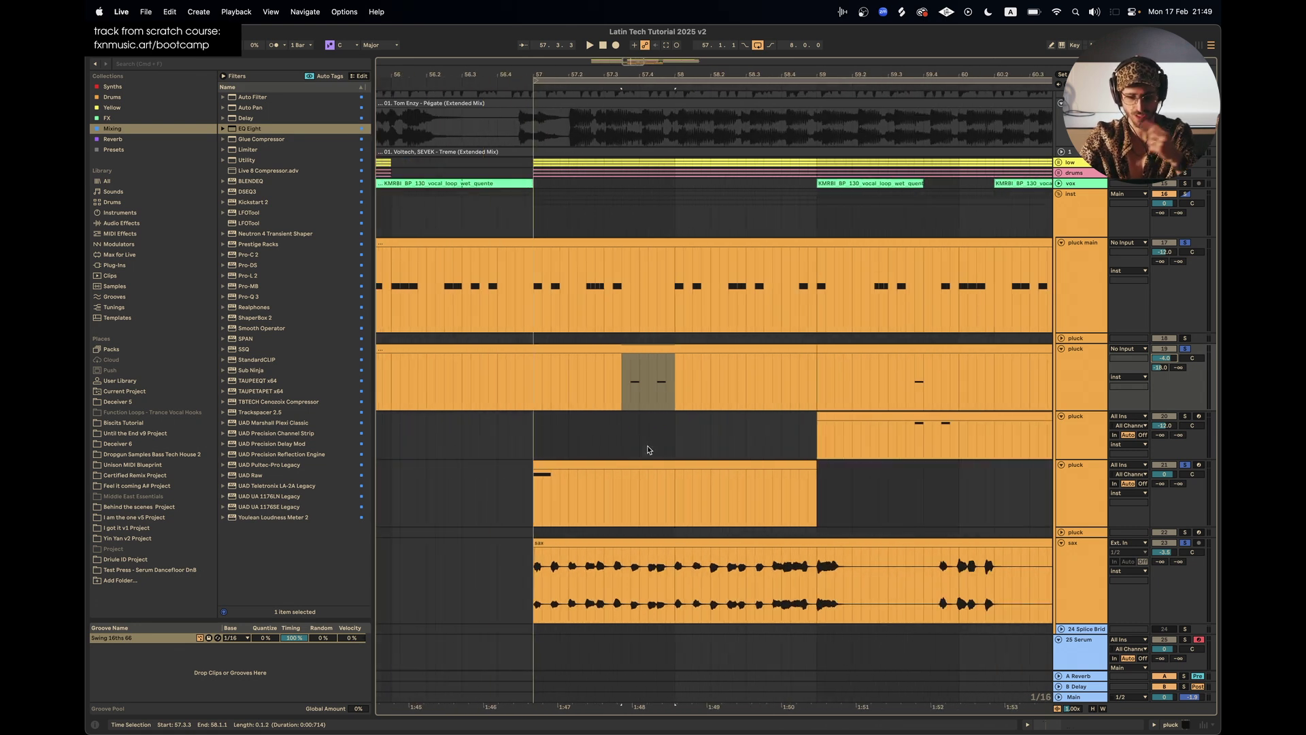
Add the middle unfolded pluck track to the solo and play all the pluck layers with the sax
scroll(648, 450, down, 5)
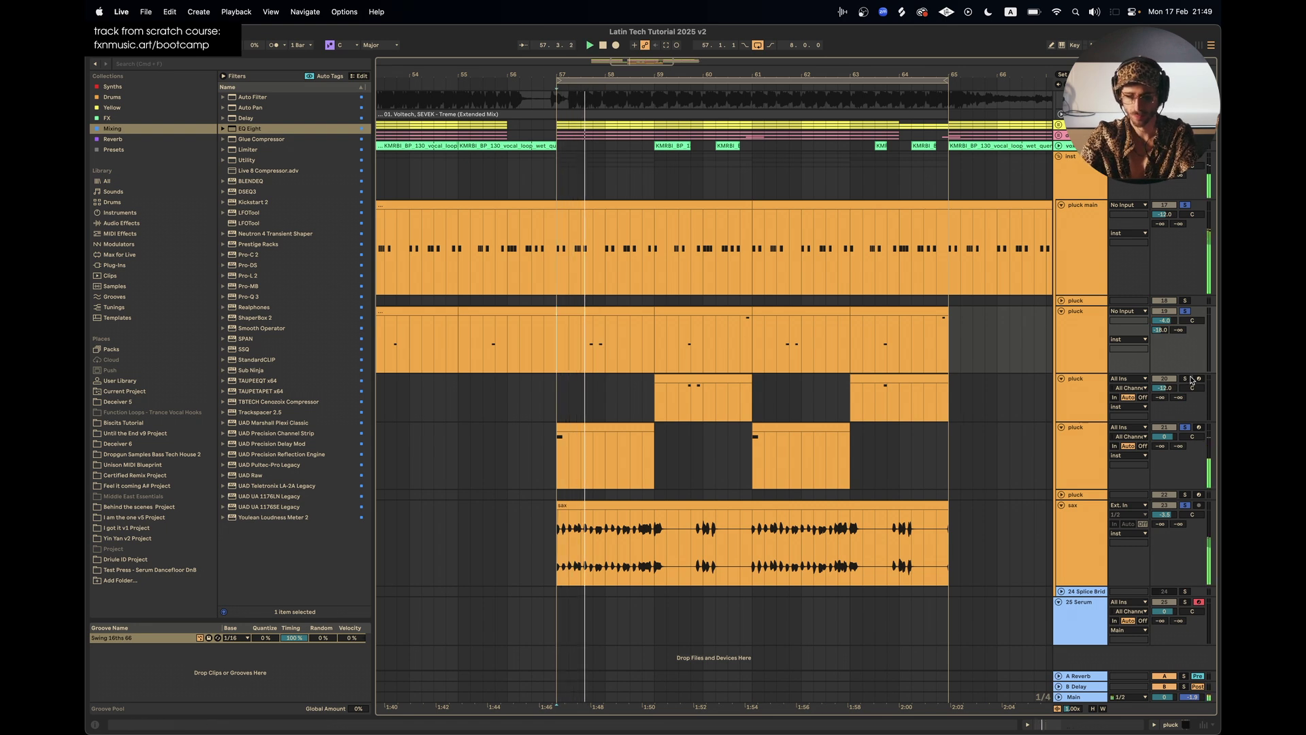
scroll(645, 375, up, 3)
scroll(644, 374, right, 3)
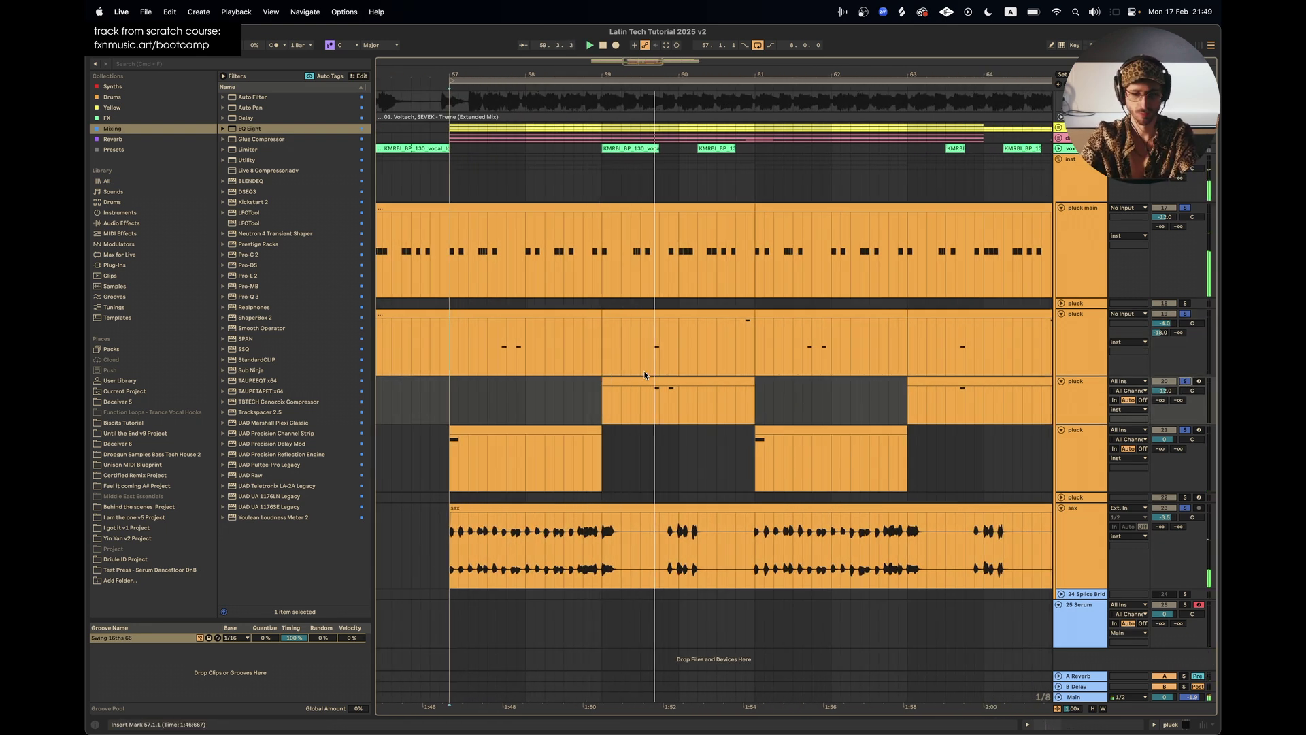
key(space)
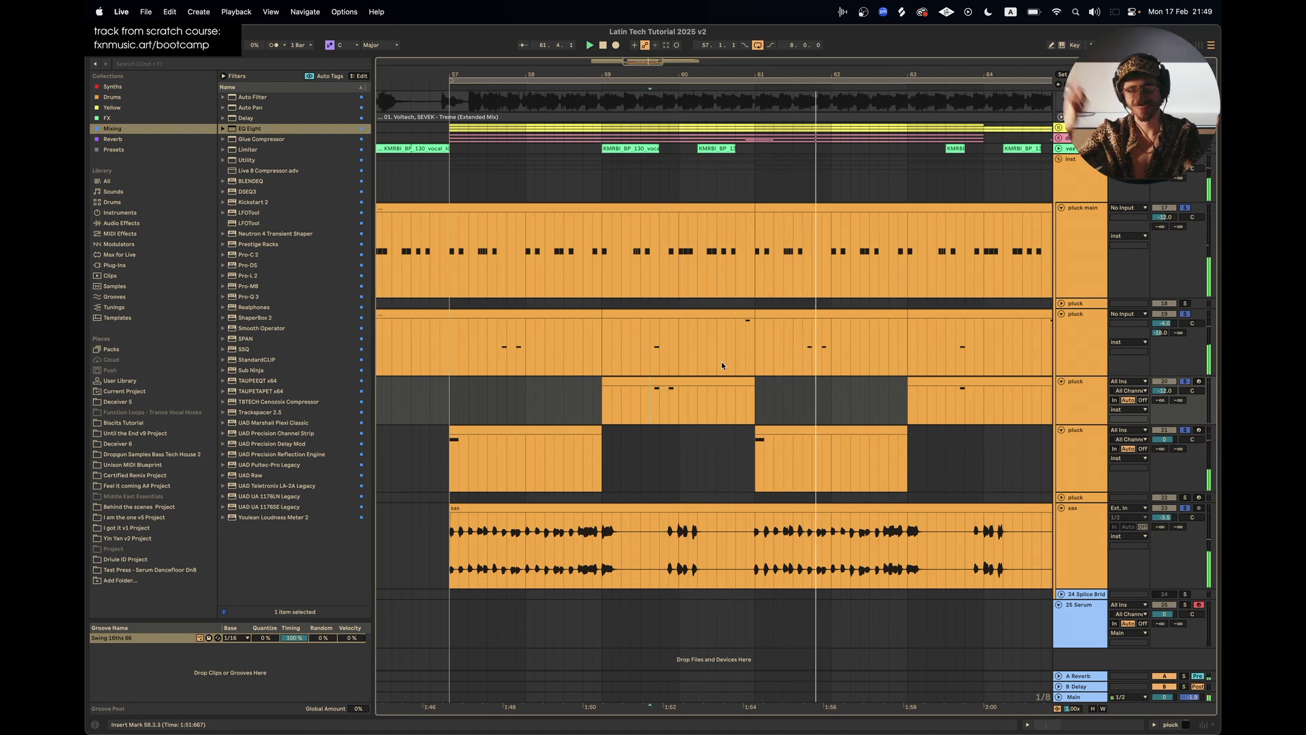
scroll(801, 367, down, 4)
key(space)
Fold the three unfolded pluck tracks below pluck main
click(1096, 325)
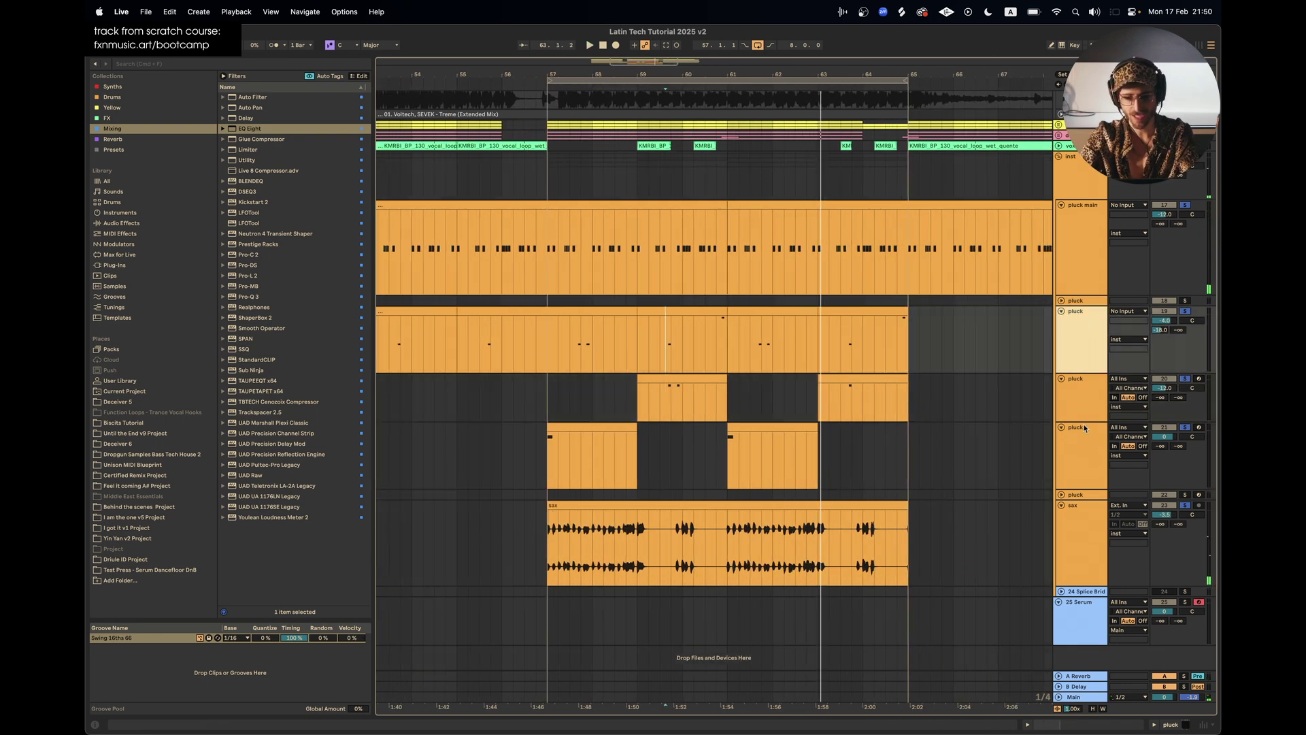
shift+click(1086, 447)
click(1068, 430)
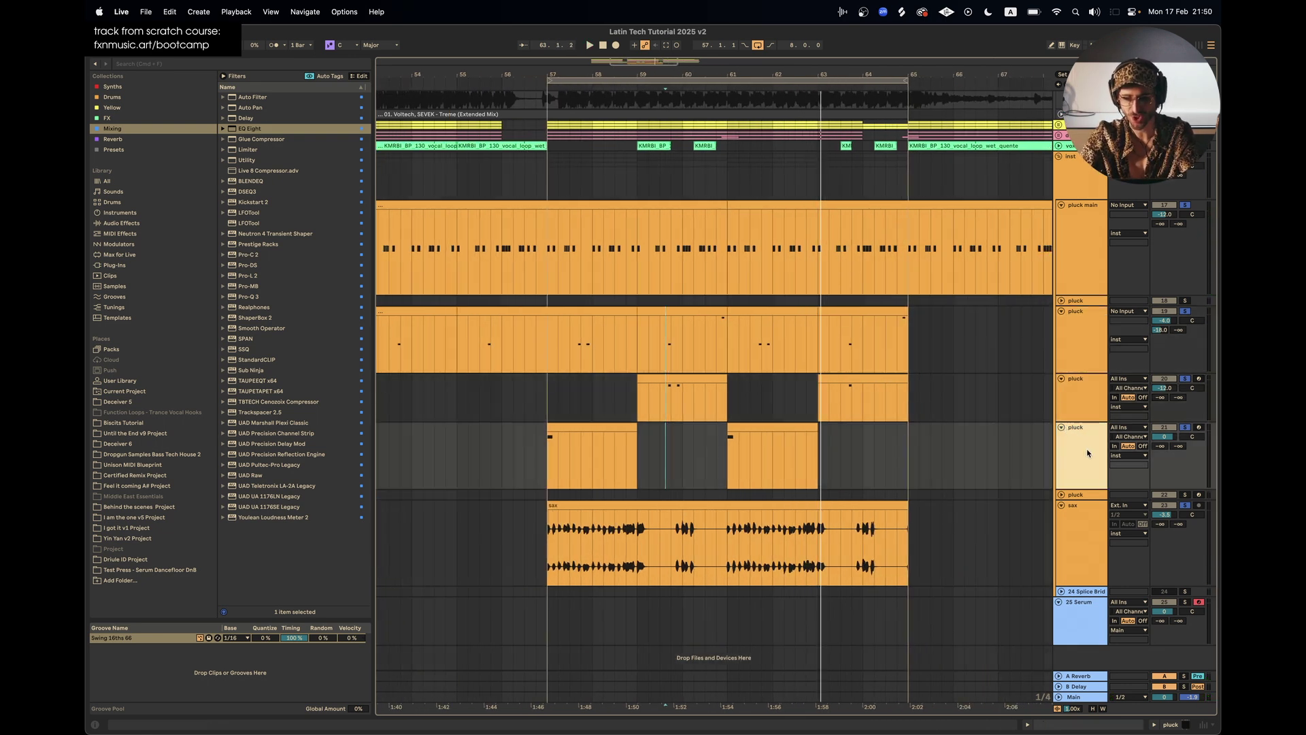
shift+click(1085, 344)
click(1062, 311)
scroll(818, 332, down, 5)
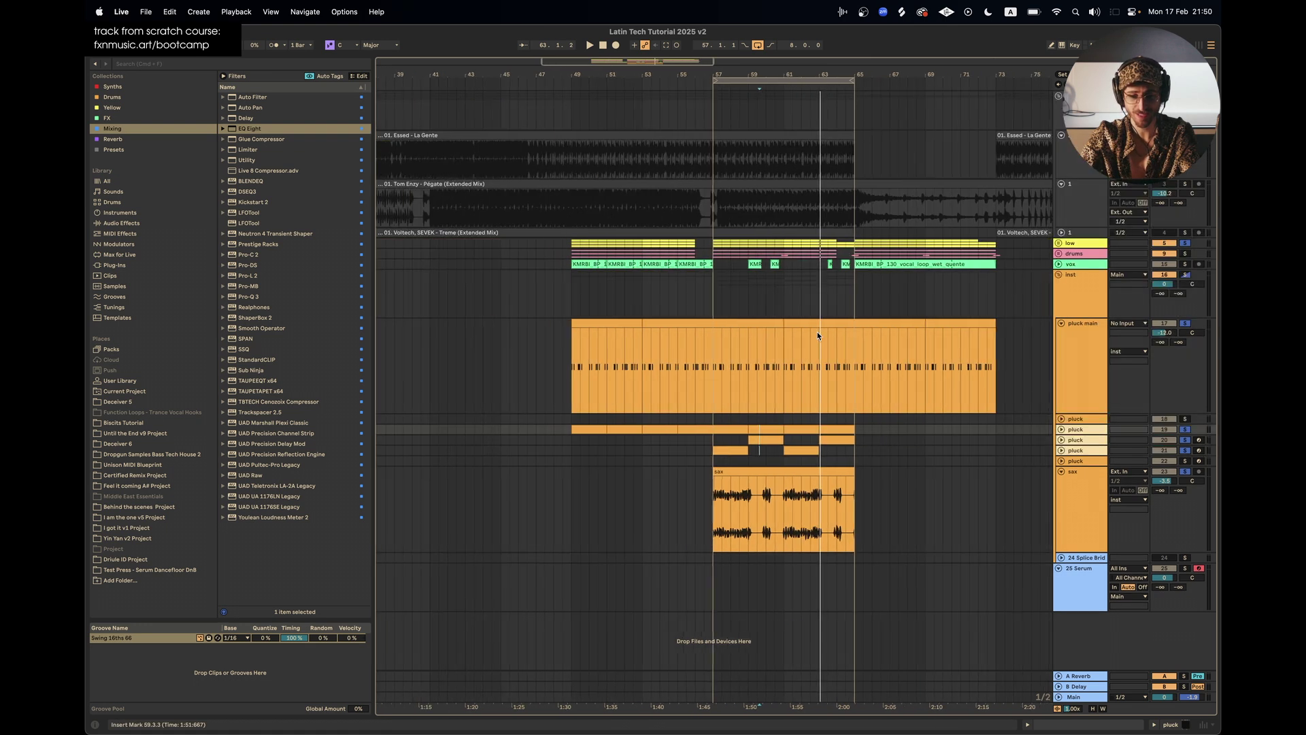
scroll(650, 354, right, 3)
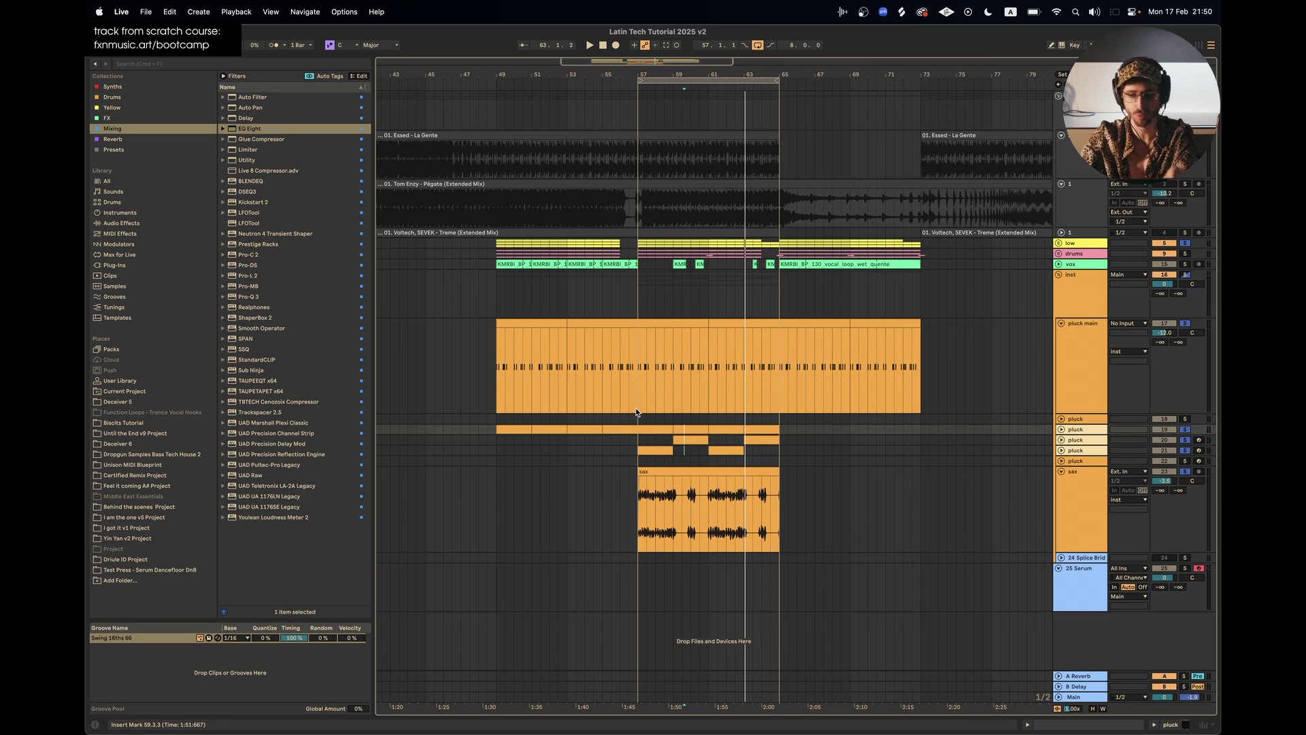
scroll(643, 333, down, 5)
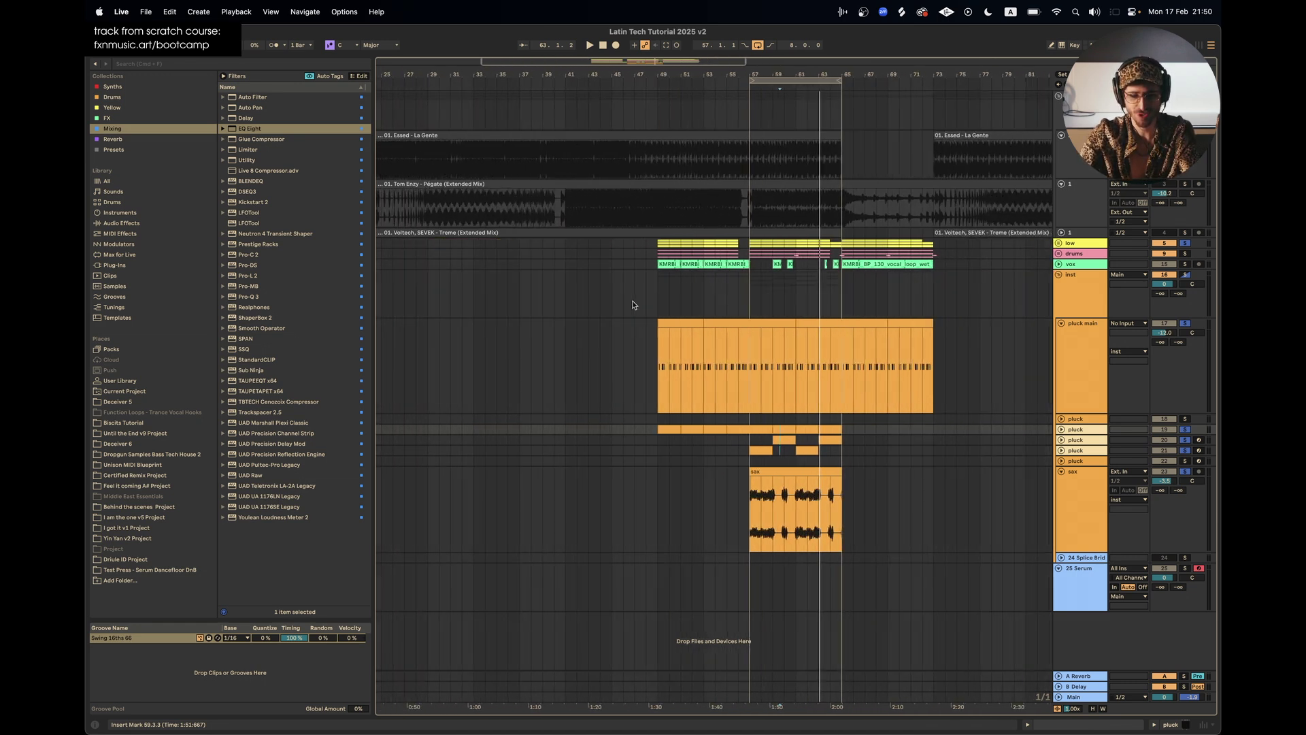
scroll(633, 304, down, 3)
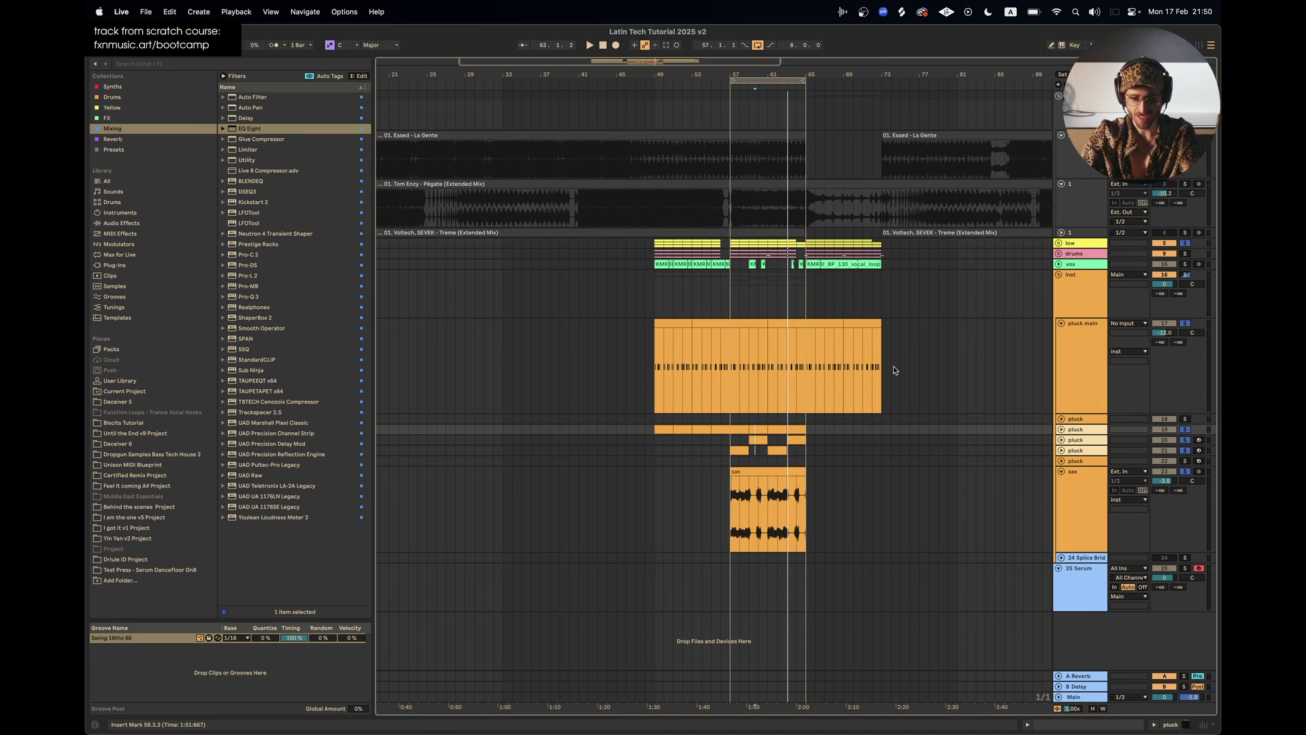
Add the vox track to the solo, unfold it and play the vocal chops with the plucks and sax
scroll(750, 319, up, 10)
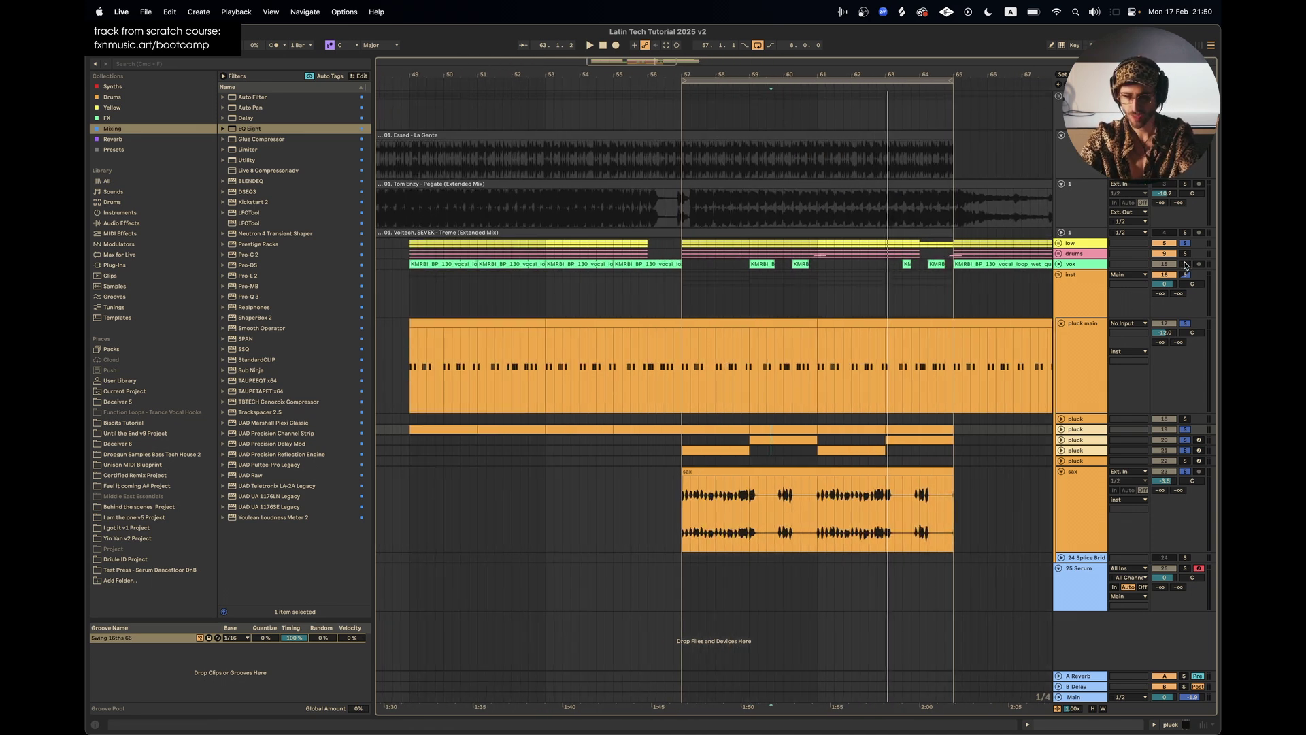
scroll(909, 313, up, 3)
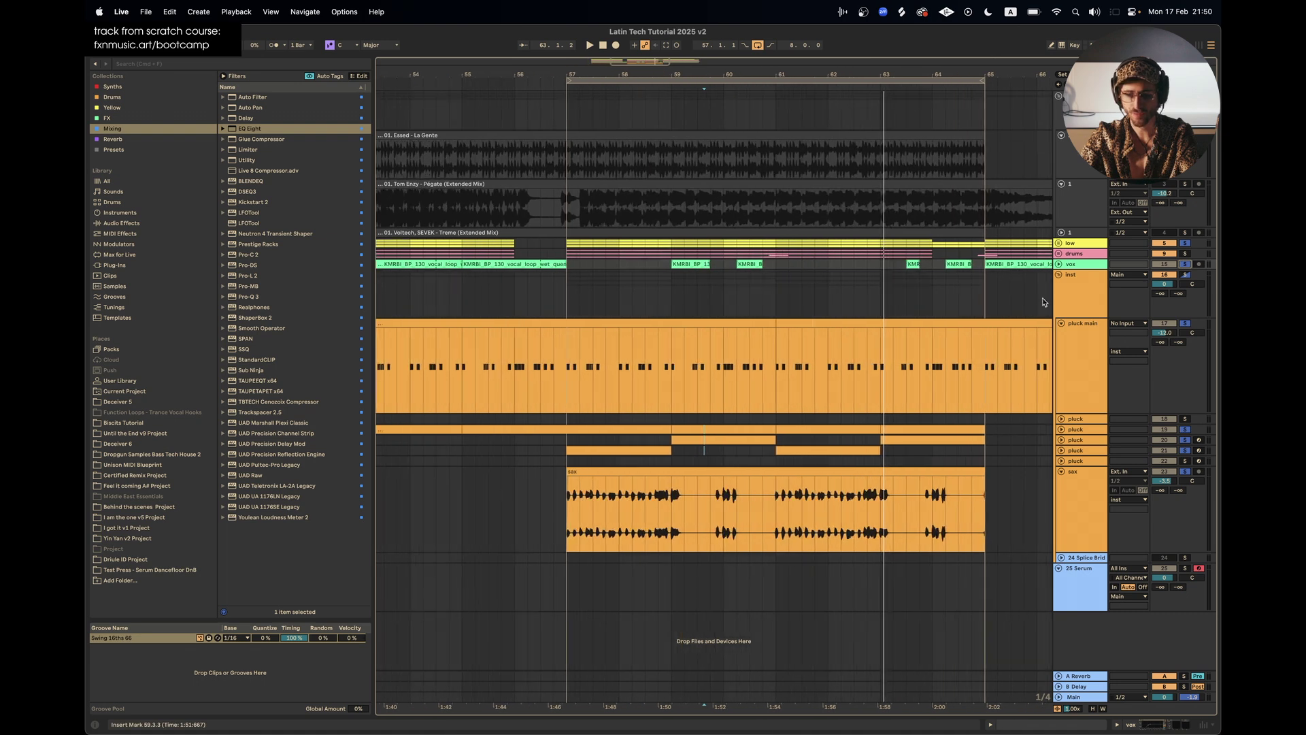
click(1058, 264)
scroll(802, 315, up, 3)
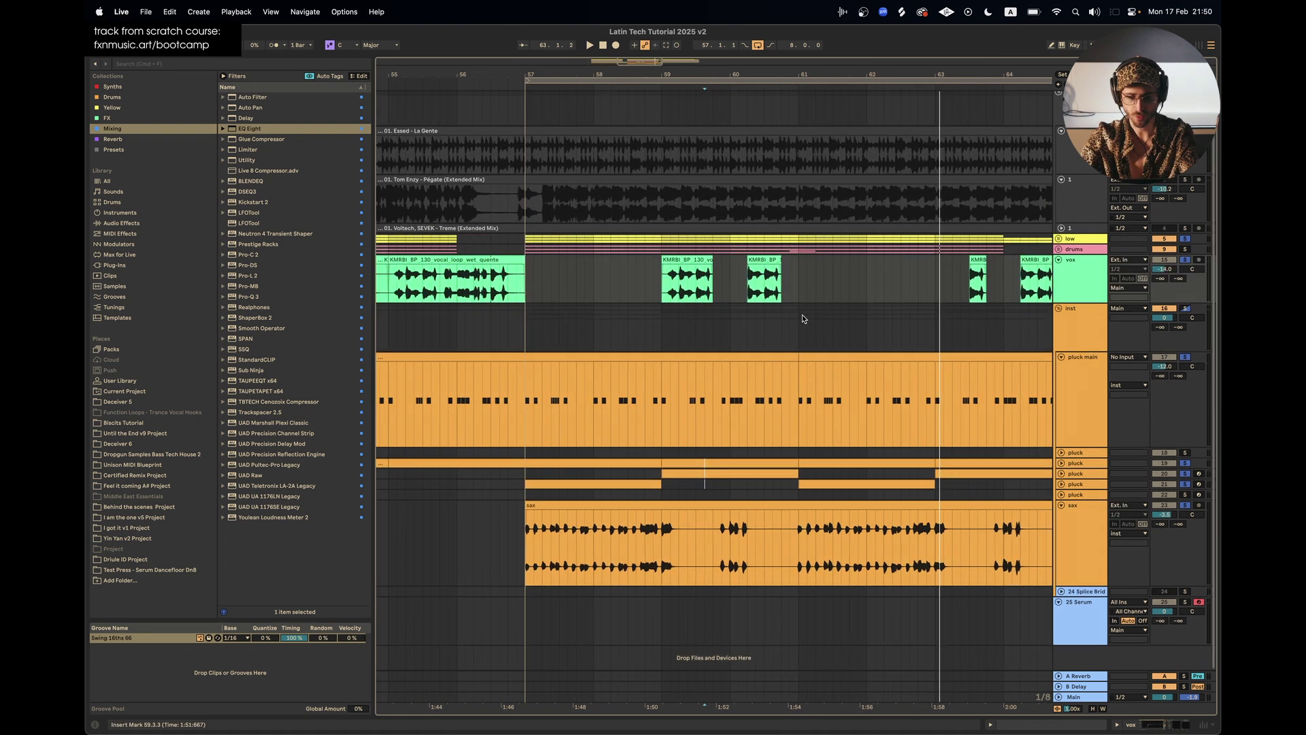
key(space)
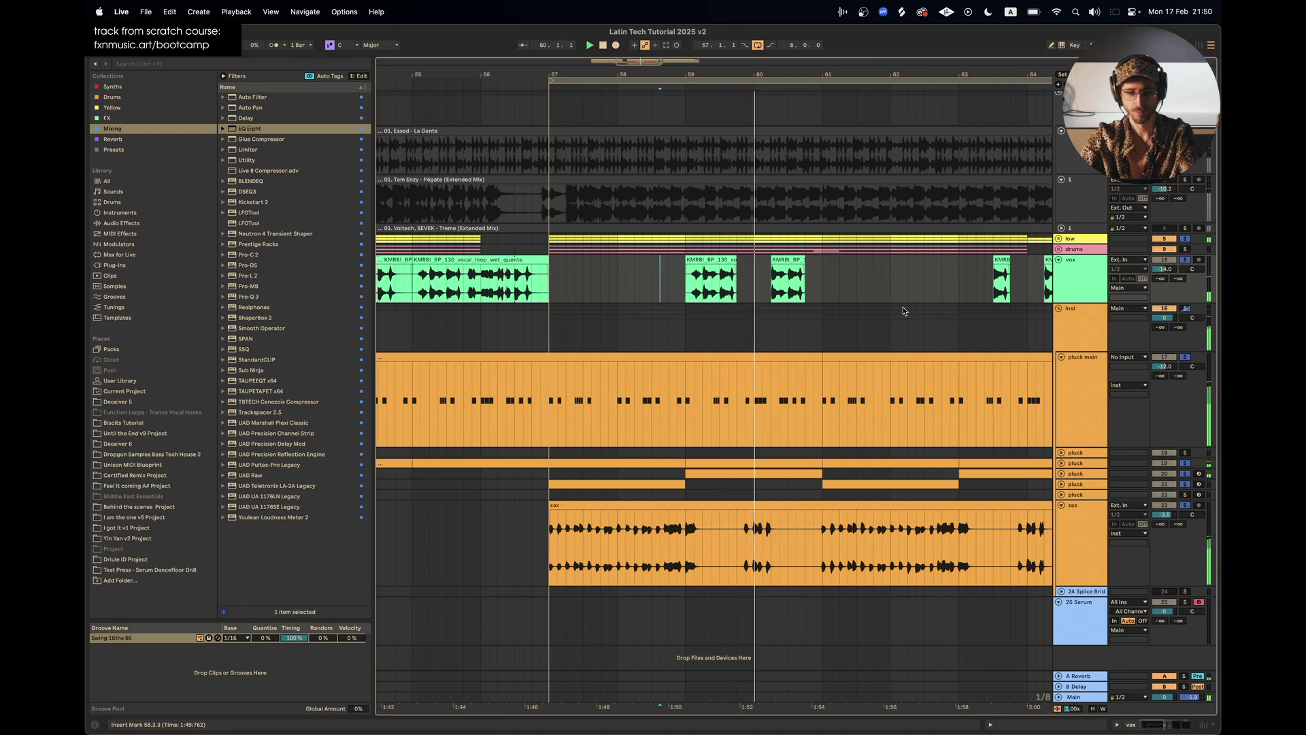
scroll(903, 311, down, 2)
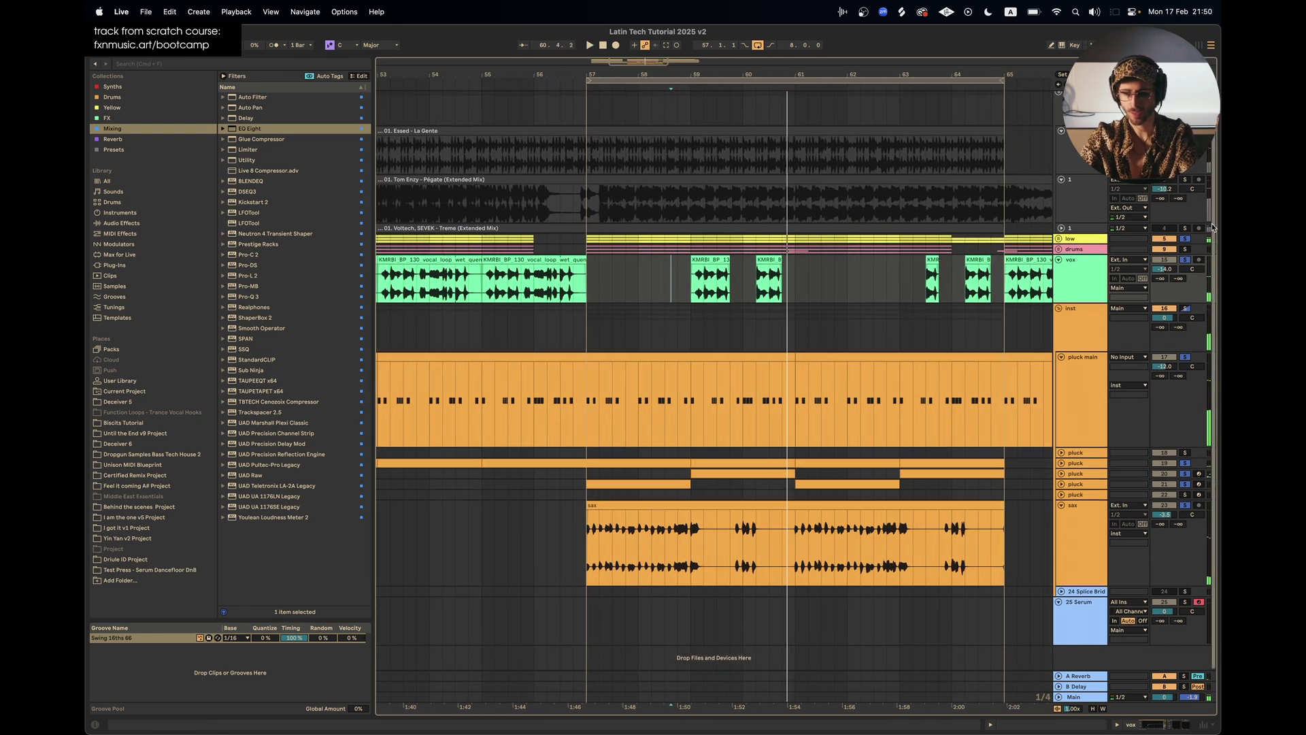
Clear the solo on all tracks and fold the vox track and the inst group
click(1186, 249)
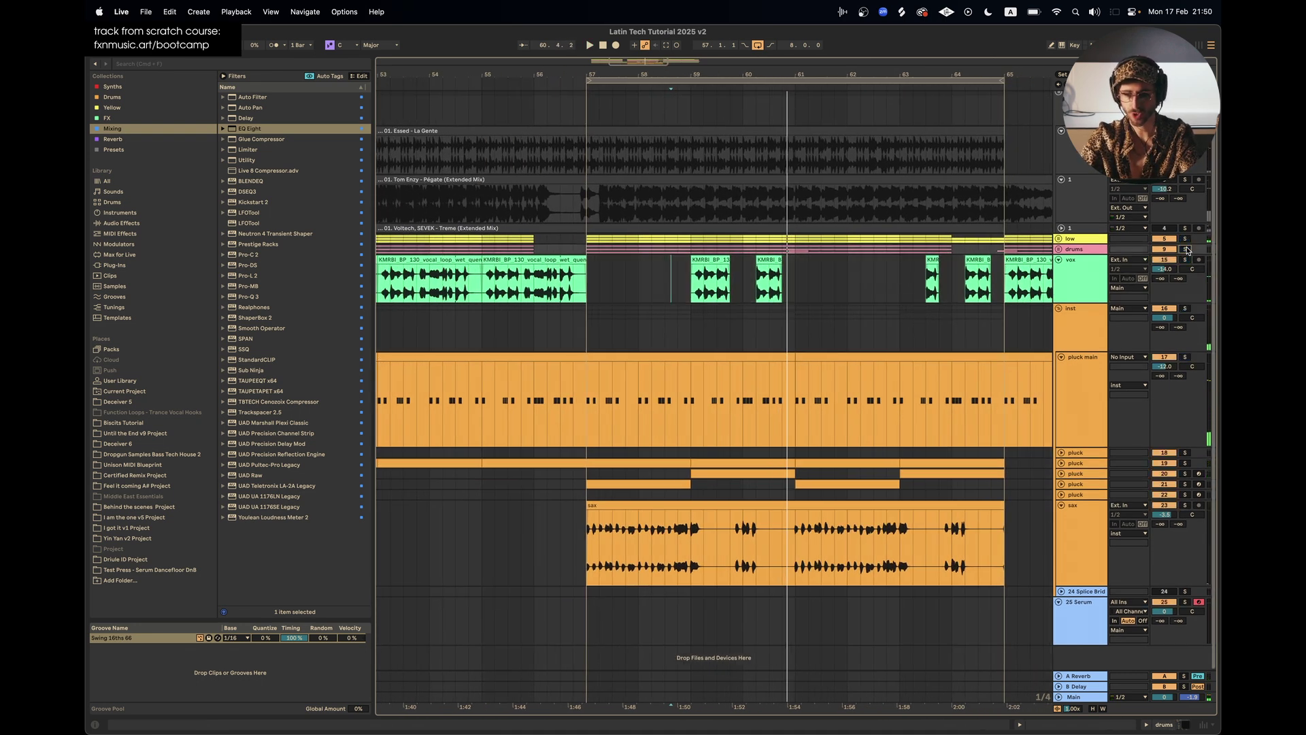
click(1058, 259)
click(1059, 275)
scroll(636, 243, down, 3)
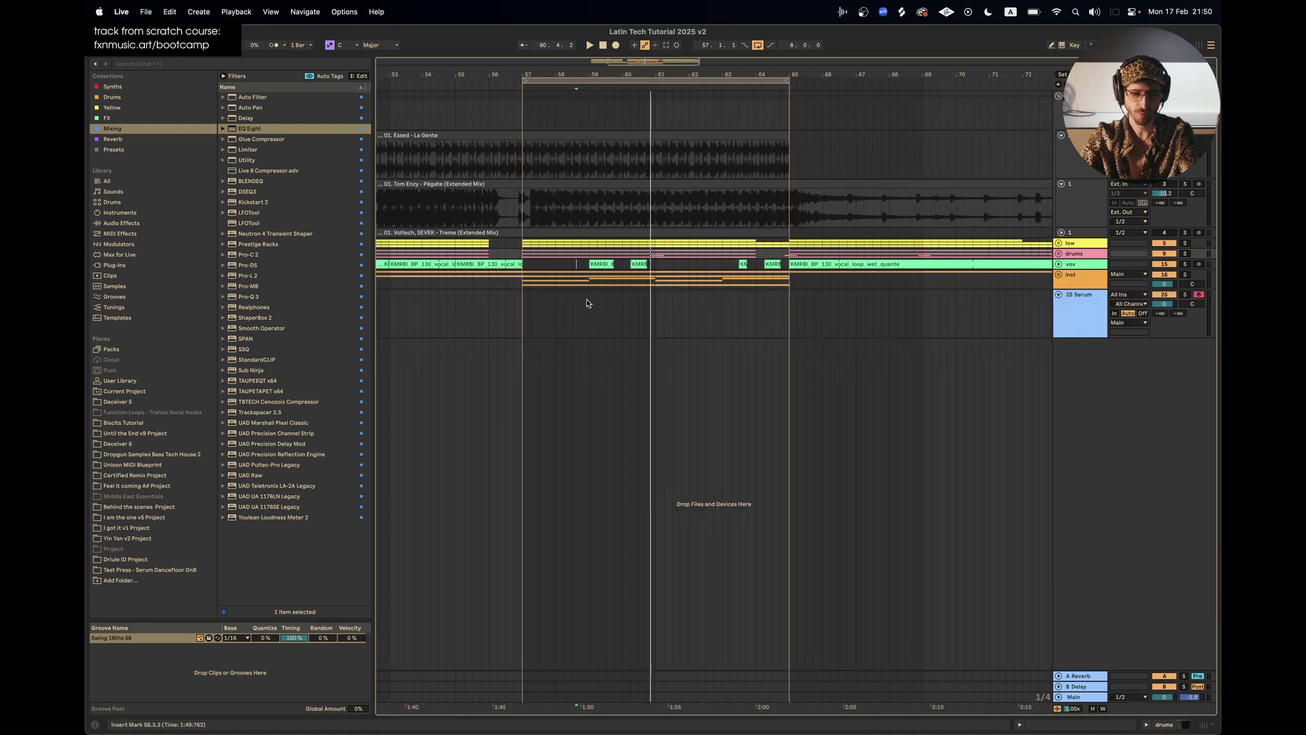
Highlight bars 57 to 65 across the low, drums, vox and inst tracks, and play the full mix from bar 57
drag(524, 282, 801, 281)
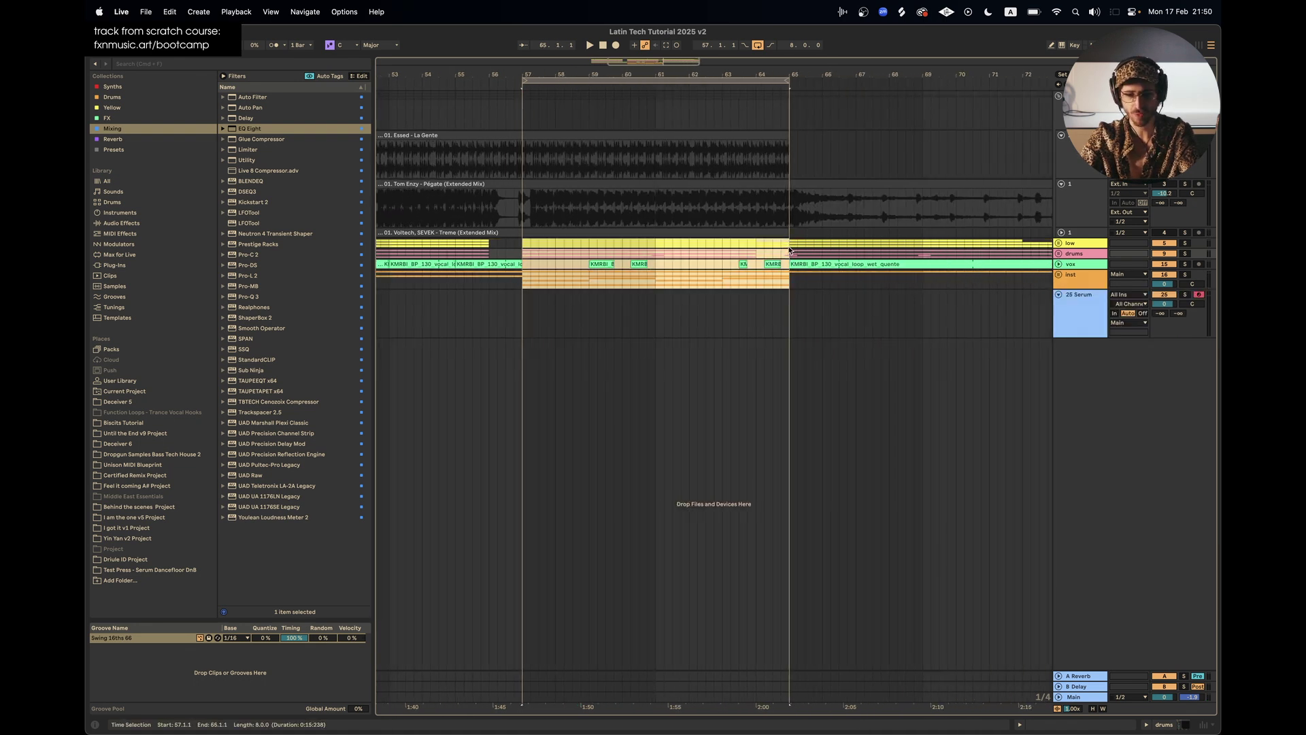
scroll(750, 272, left, 3)
click(625, 267)
scroll(622, 266, down, 3)
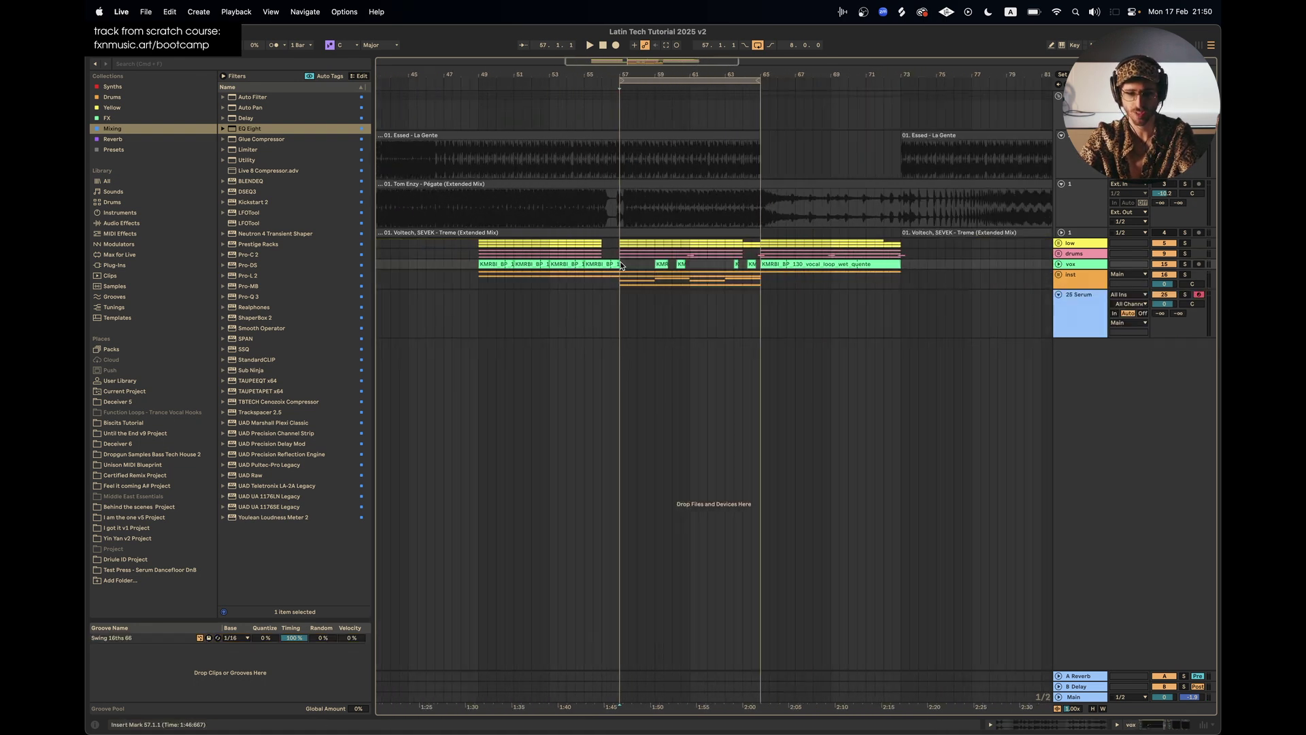
key(space)
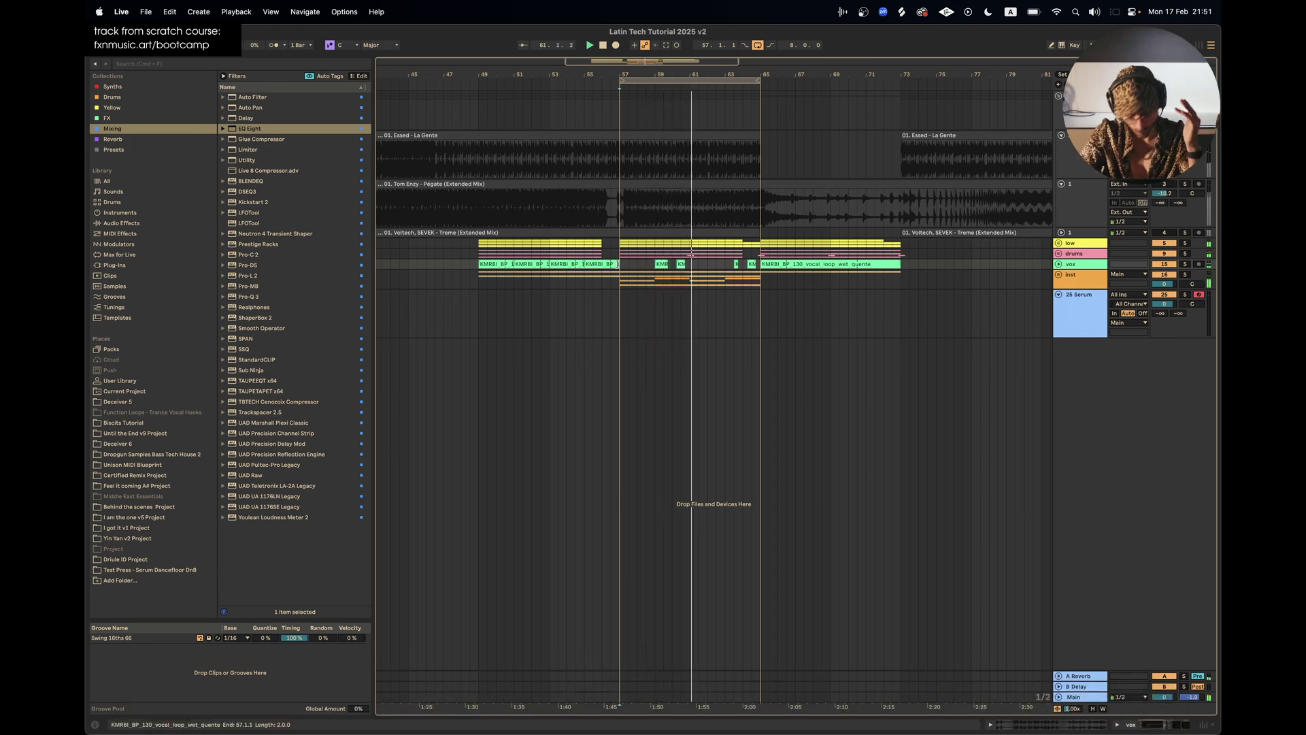
key(space)
Loop the section from bar 65 to bar 73 and play it
scroll(790, 280, right, 2)
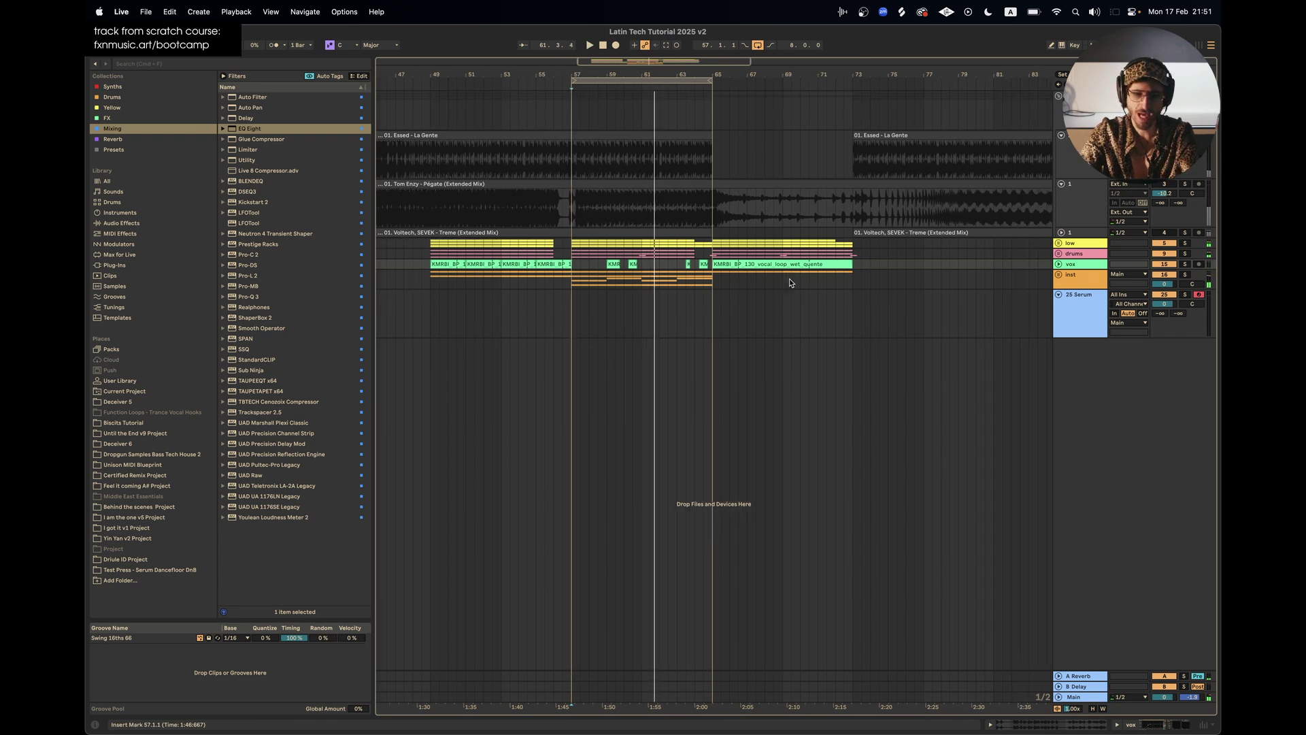
scroll(789, 283, right, 1)
drag(691, 284, 808, 247)
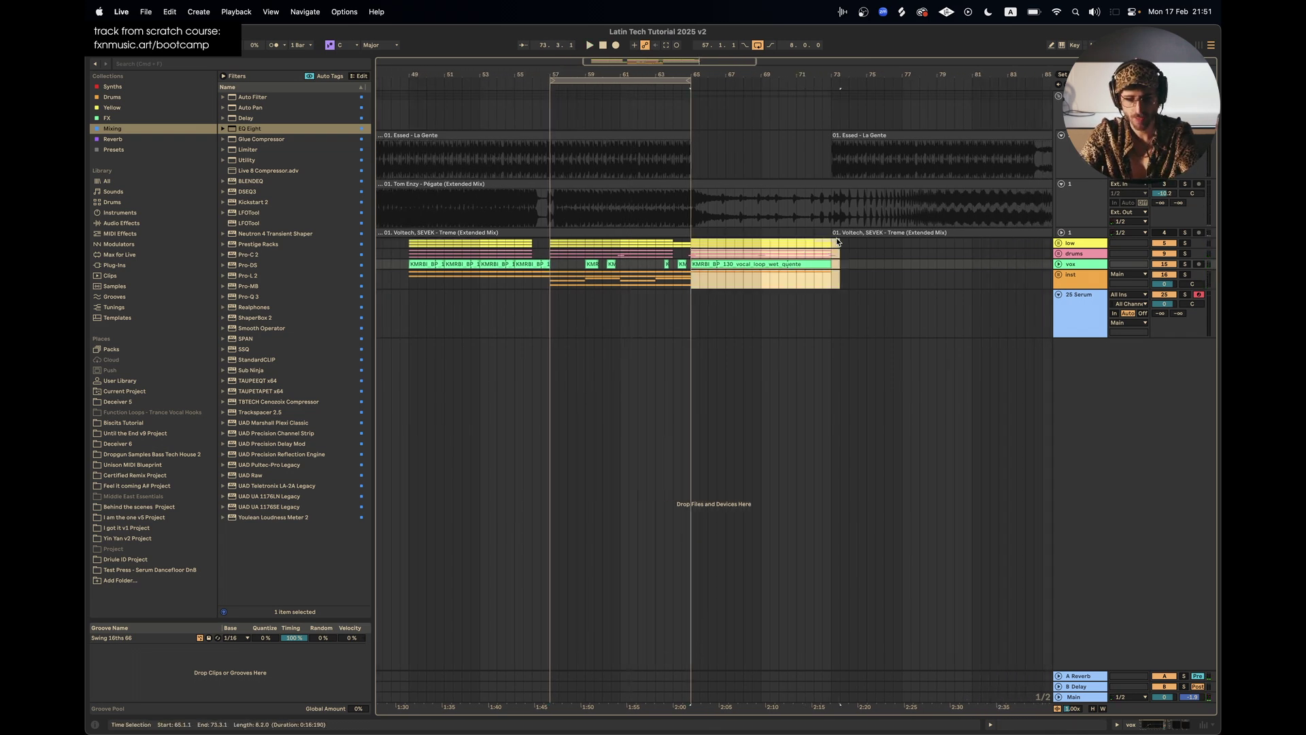
key(super+l)
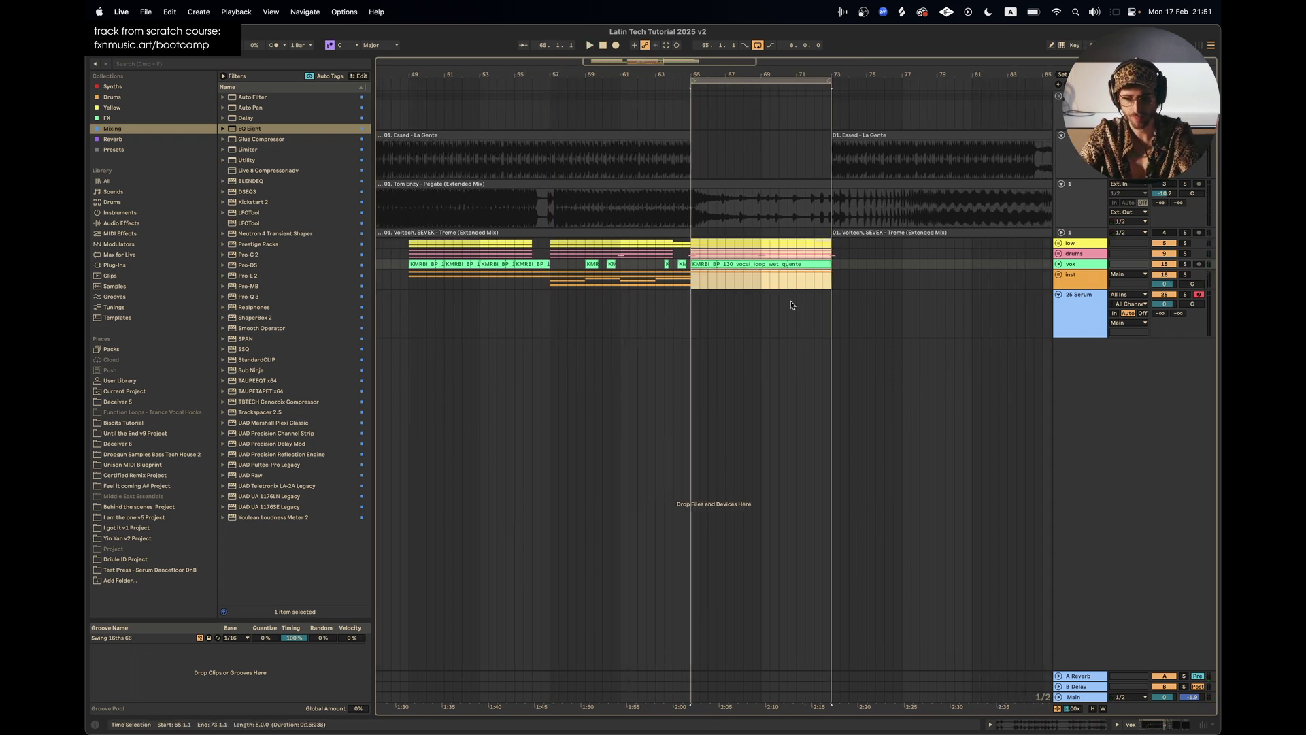
key(space)
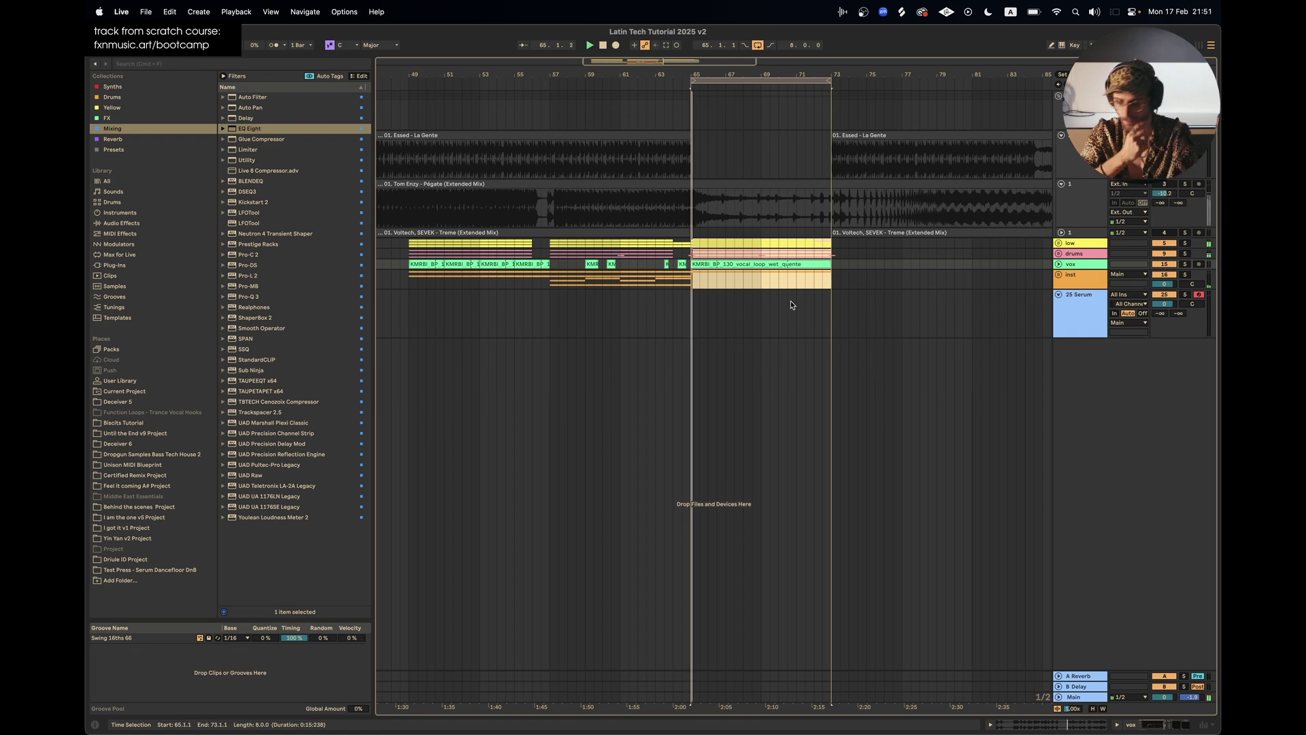
Unfold the inst group while the looped section plays, and stop playback after checking its pluck layers
scroll(776, 275, up, 3)
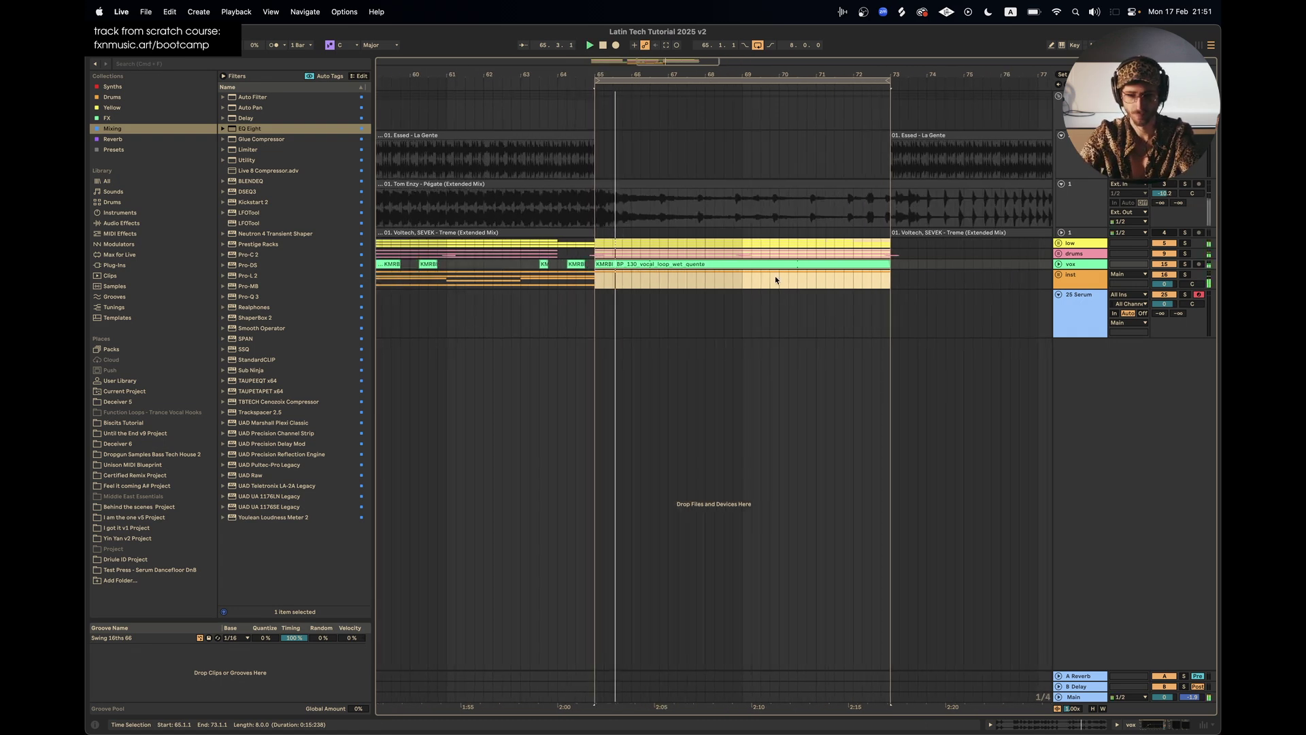
click(1057, 274)
scroll(620, 387, up, 2)
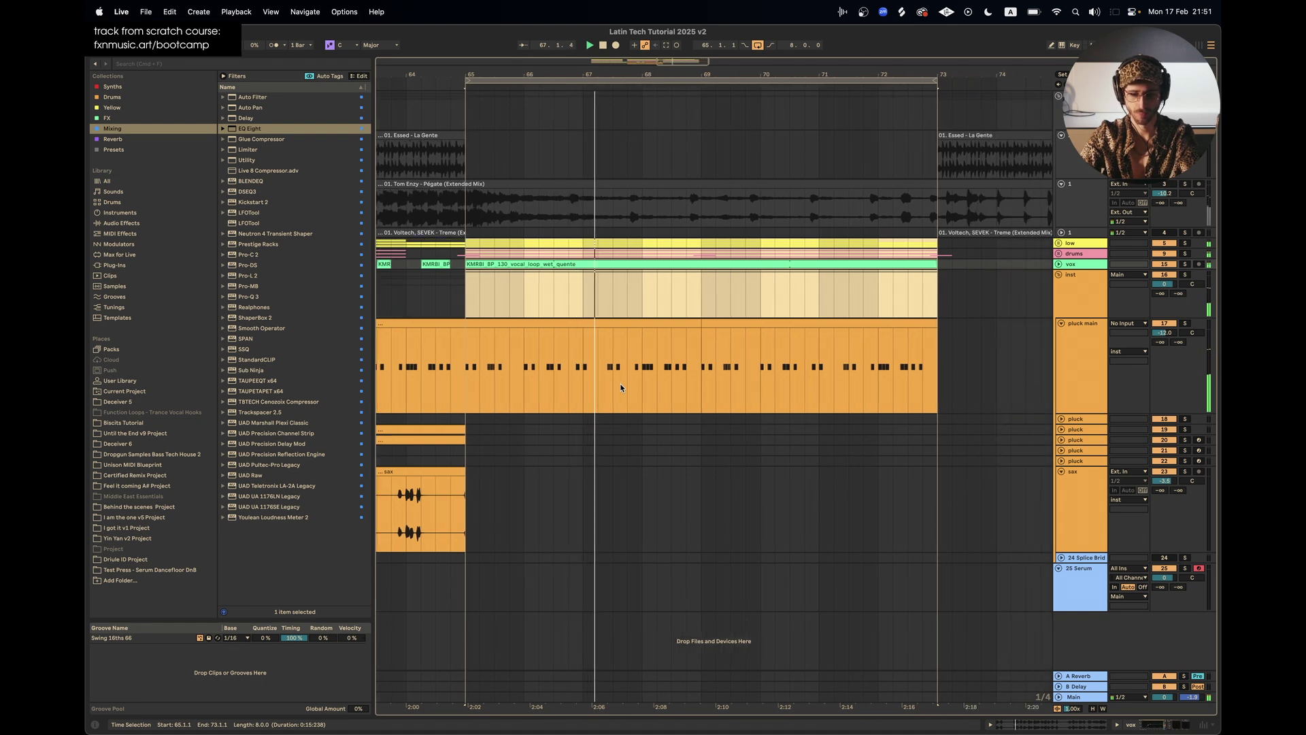
scroll(619, 382, left, 3)
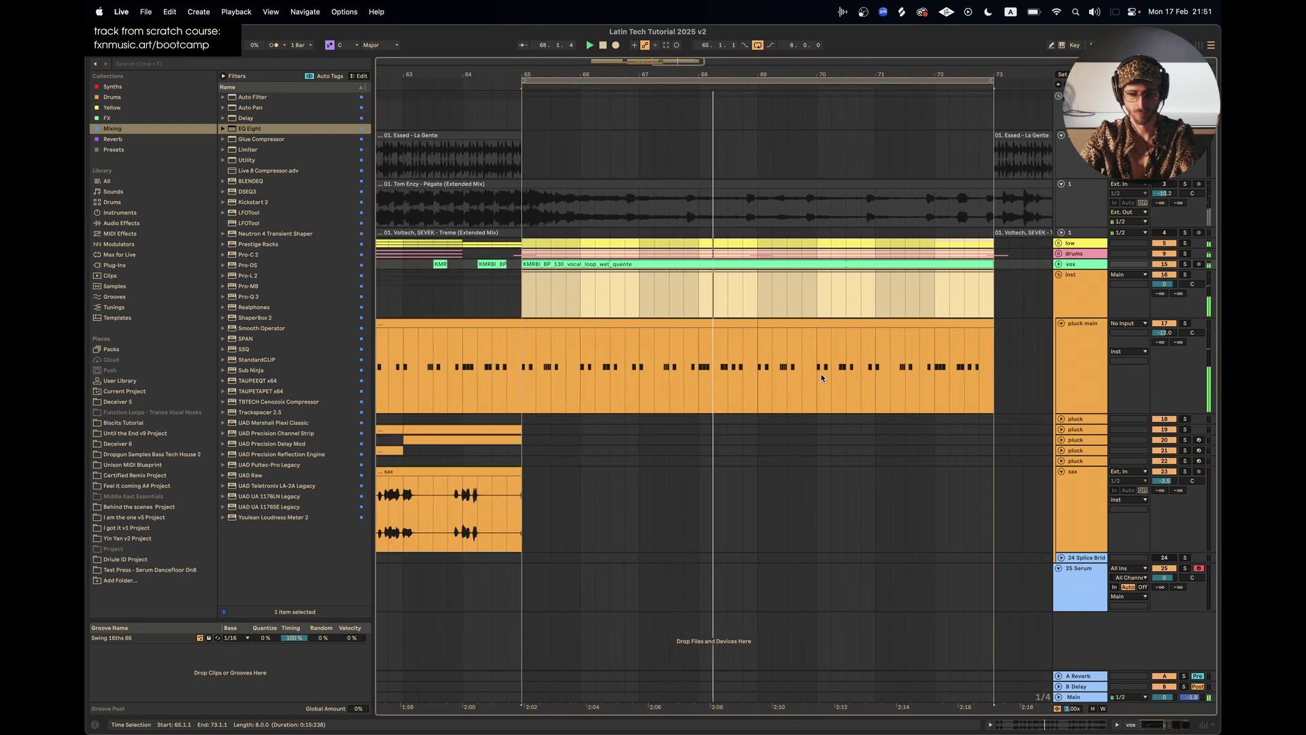
key(space)
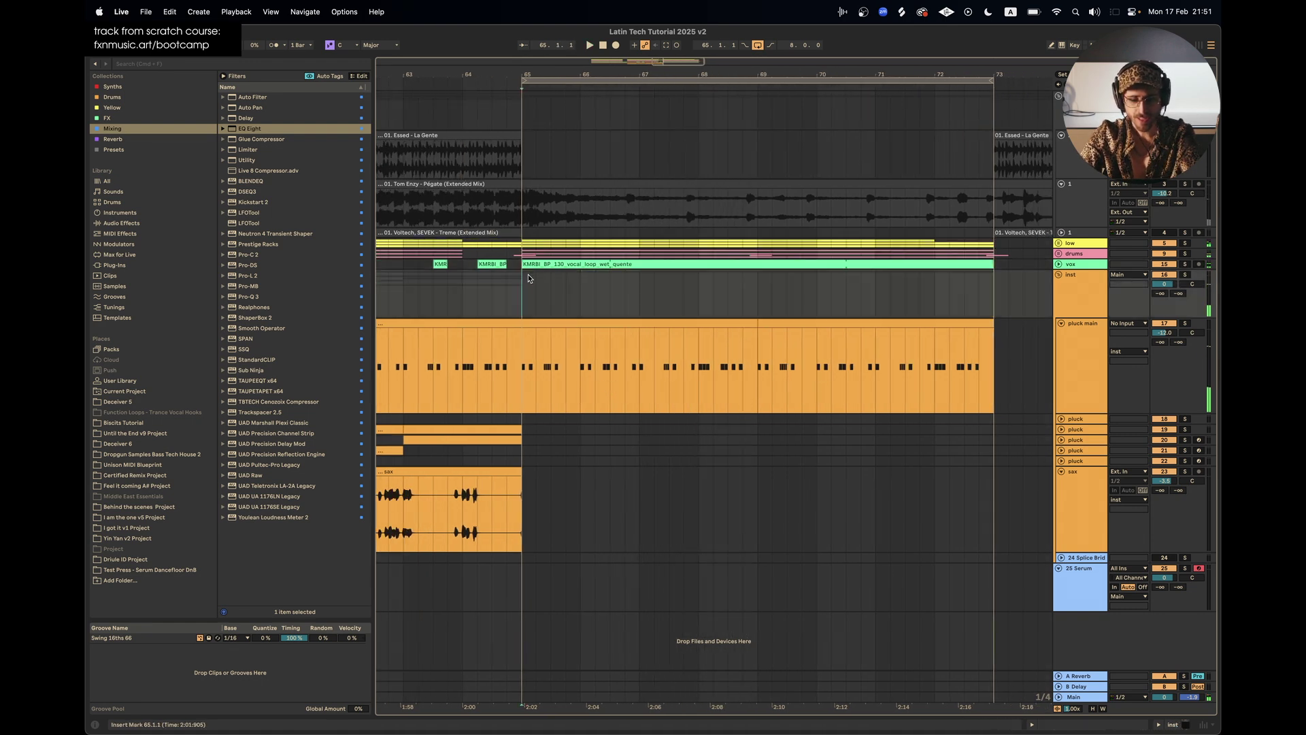
Unfold the vox track and highlight pluck main from bar 65 to 69 to compare it with the preceding section's layers
click(1059, 265)
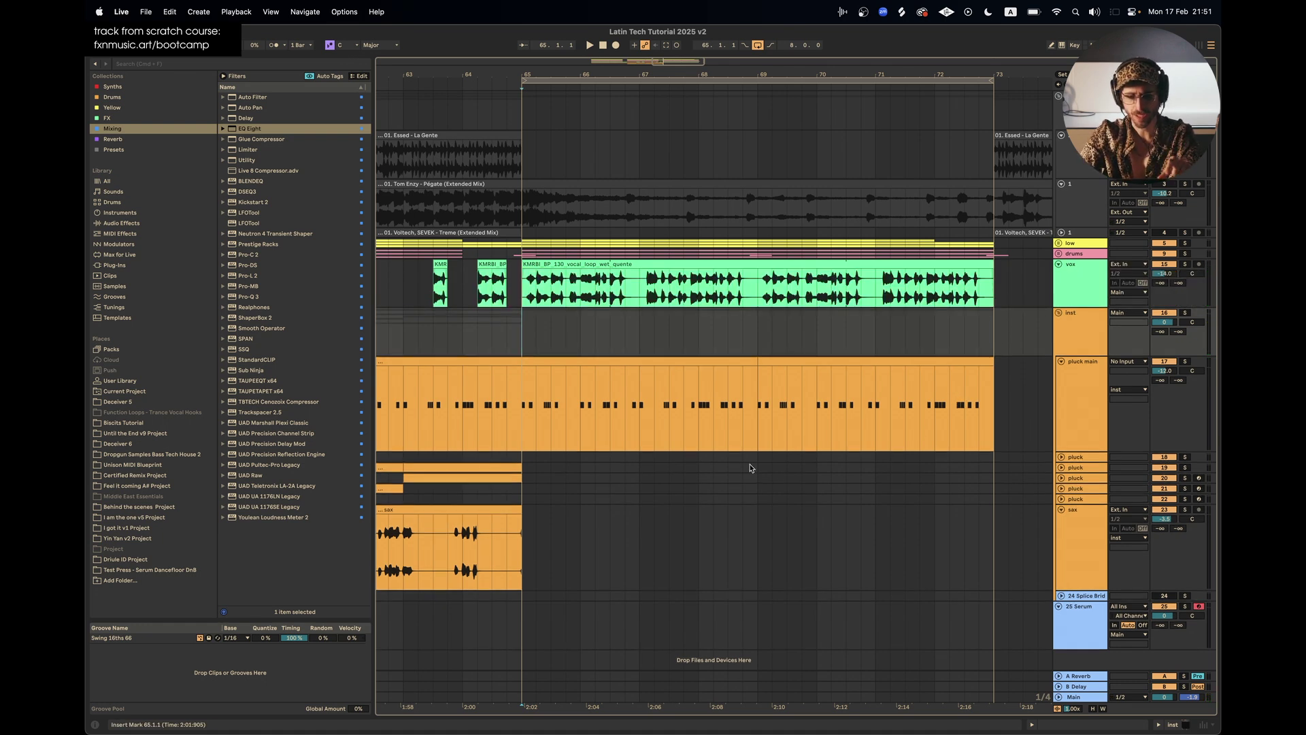
drag(525, 421, 758, 415)
scroll(759, 415, left, 8)
scroll(758, 415, down, 5)
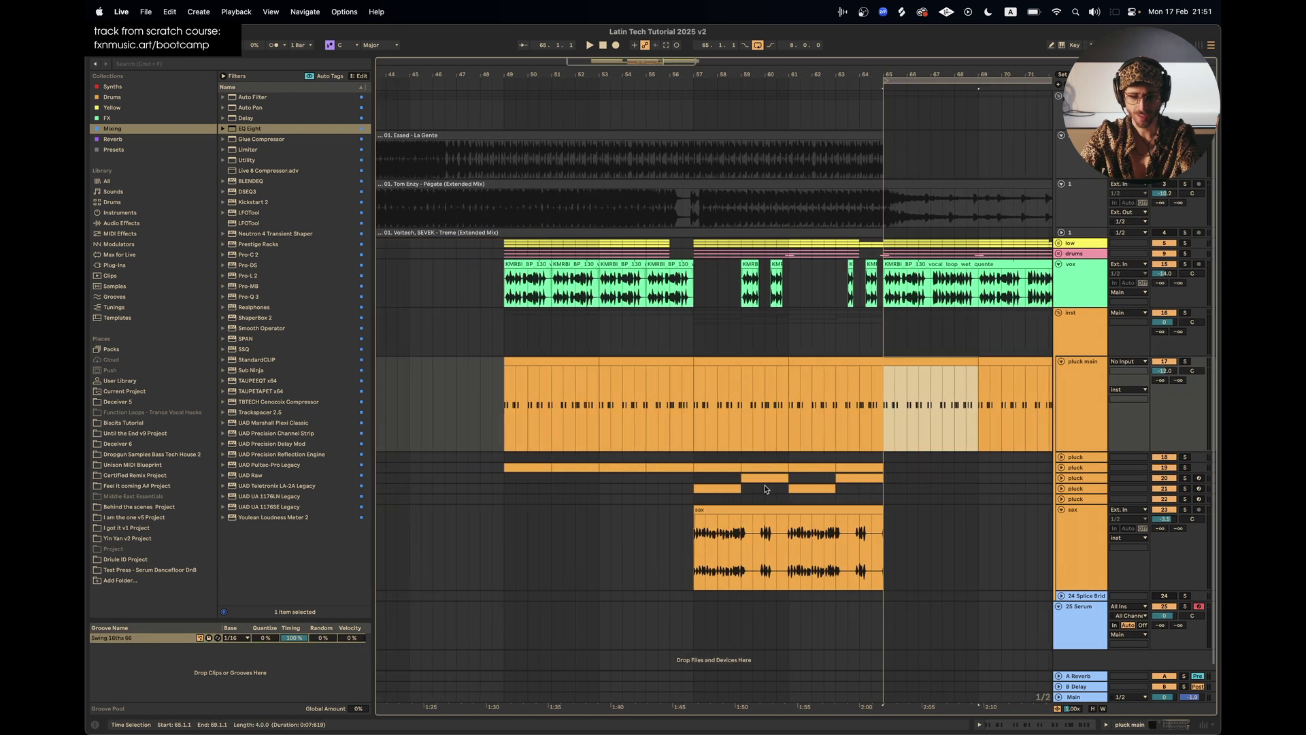
scroll(781, 481, right, 10)
scroll(693, 459, up, 5)
scroll(693, 459, left, 8)
Place the insert marker at bar 65 and fold pluck main and the whole inst group
click(535, 330)
click(541, 330)
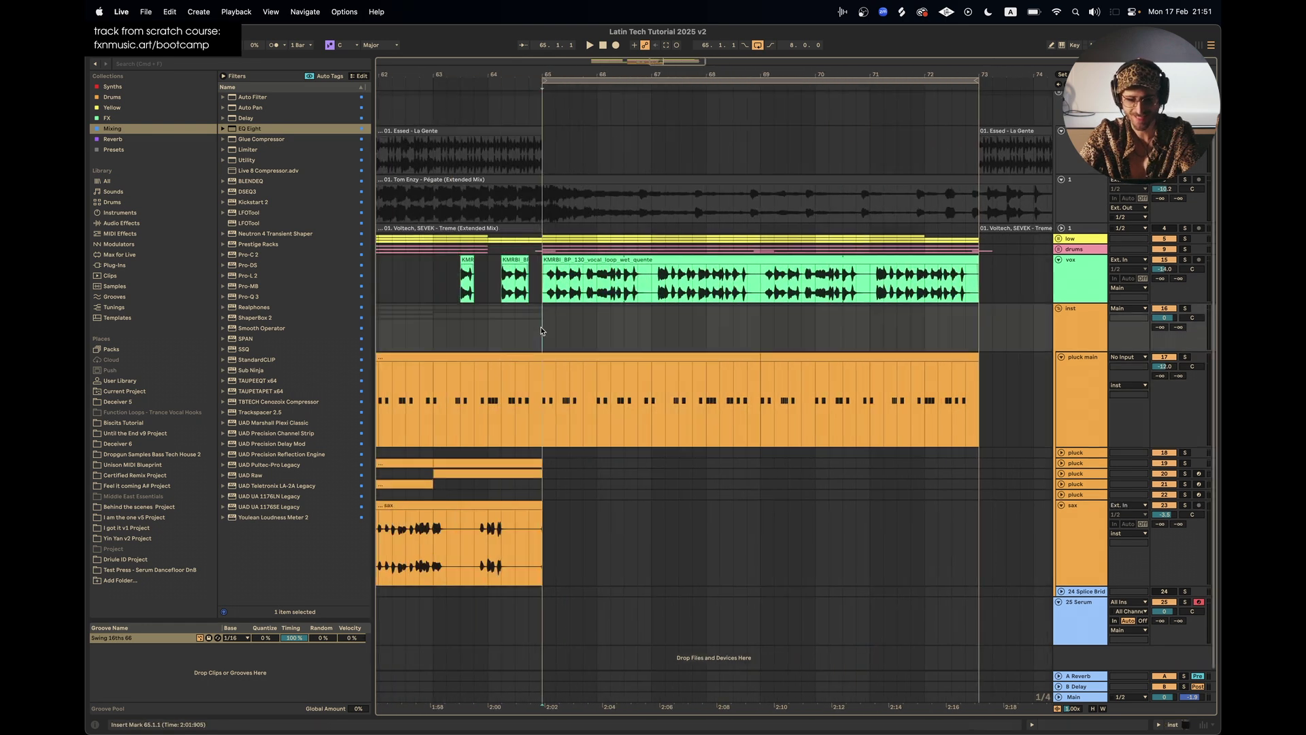
click(1061, 357)
click(1059, 312)
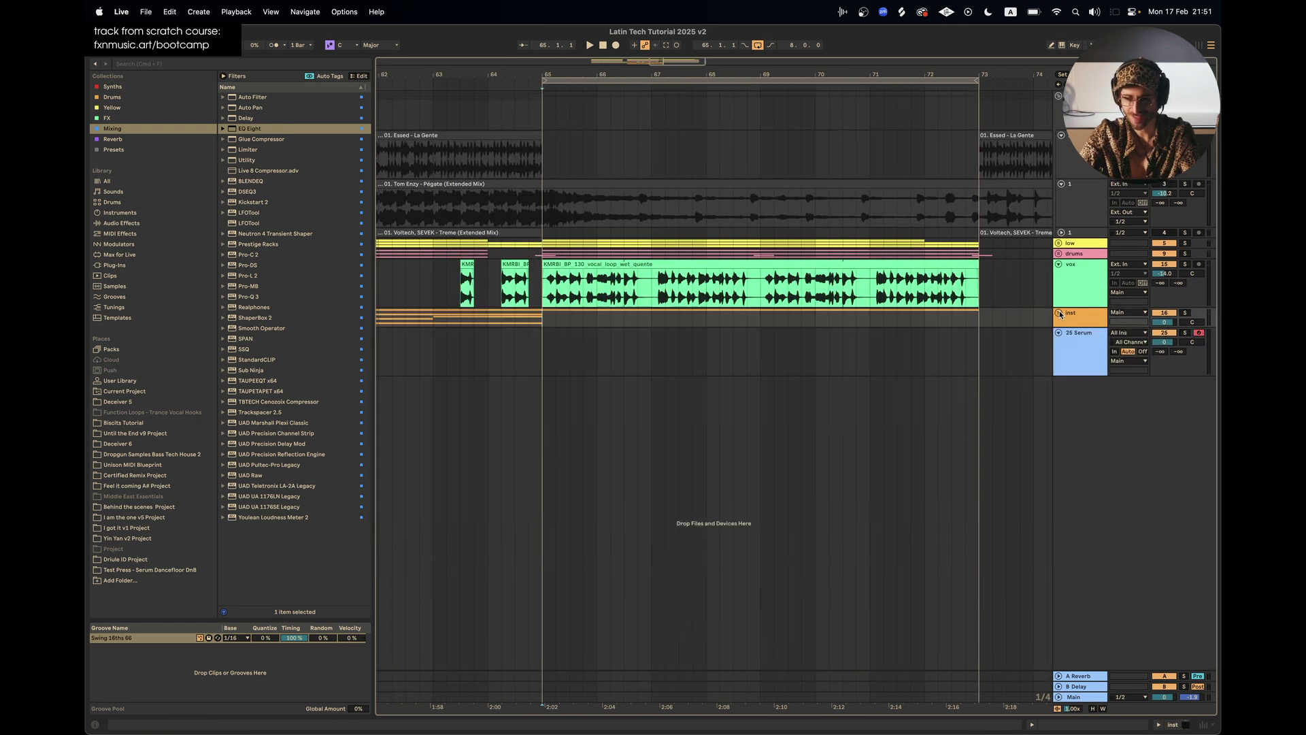
scroll(622, 334, down, 4)
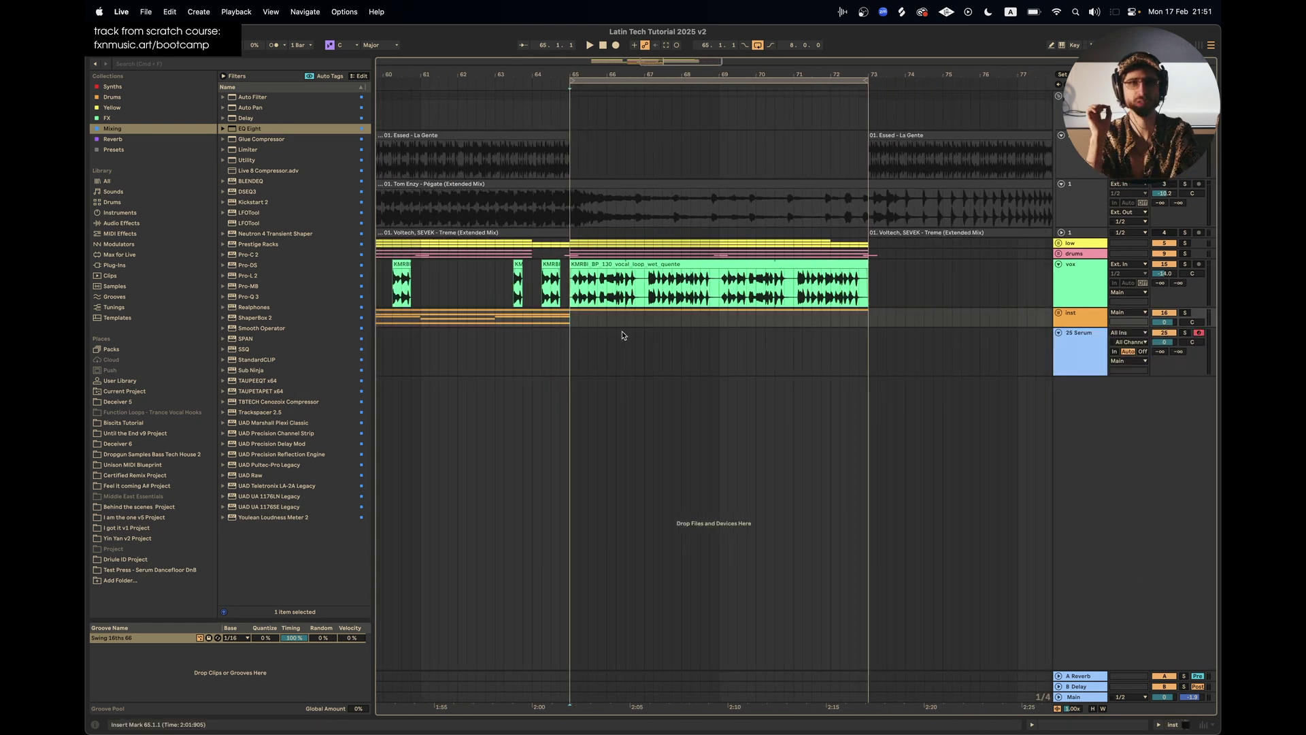